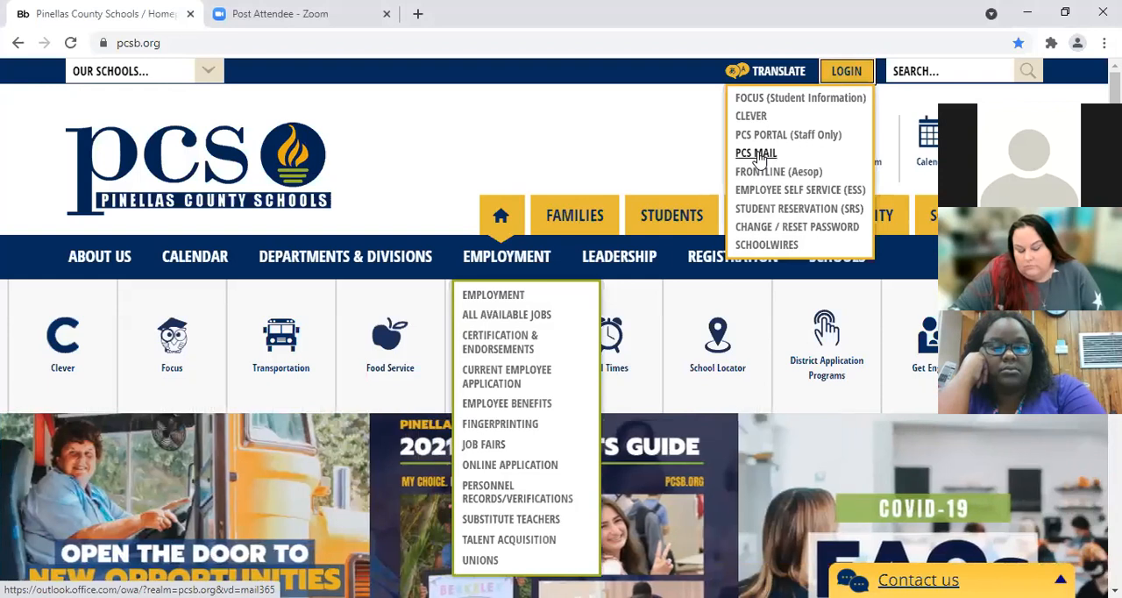
Step: Go through PCS Mail to Microsoft Forms and create a new blank form
{"action": "left_click", "coordinate": [758, 155]}
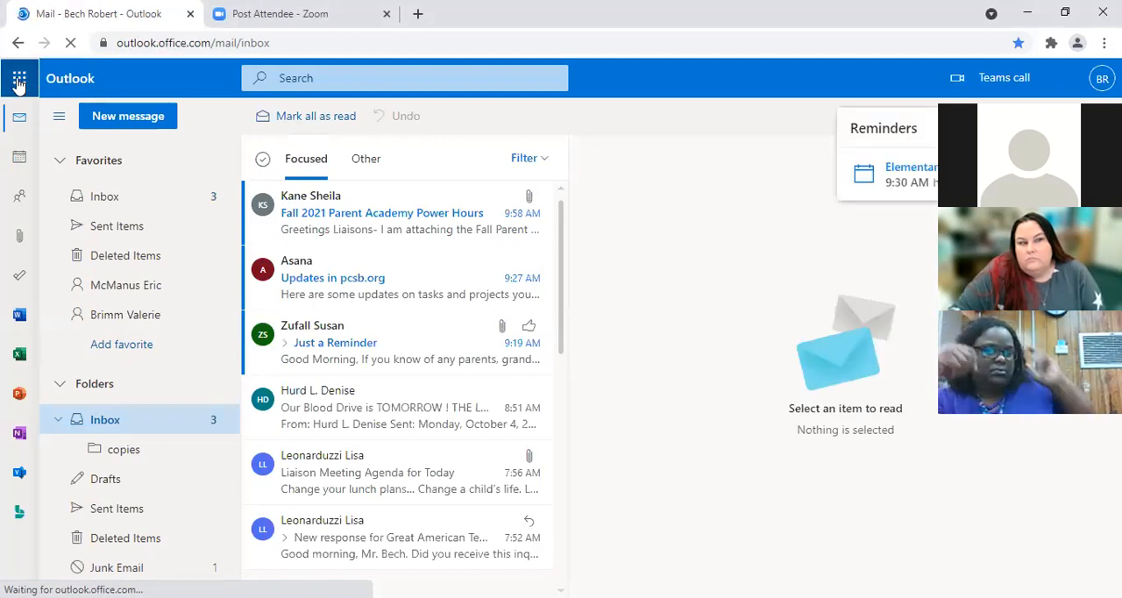
{"action": "left_click", "coordinate": [19, 80]}
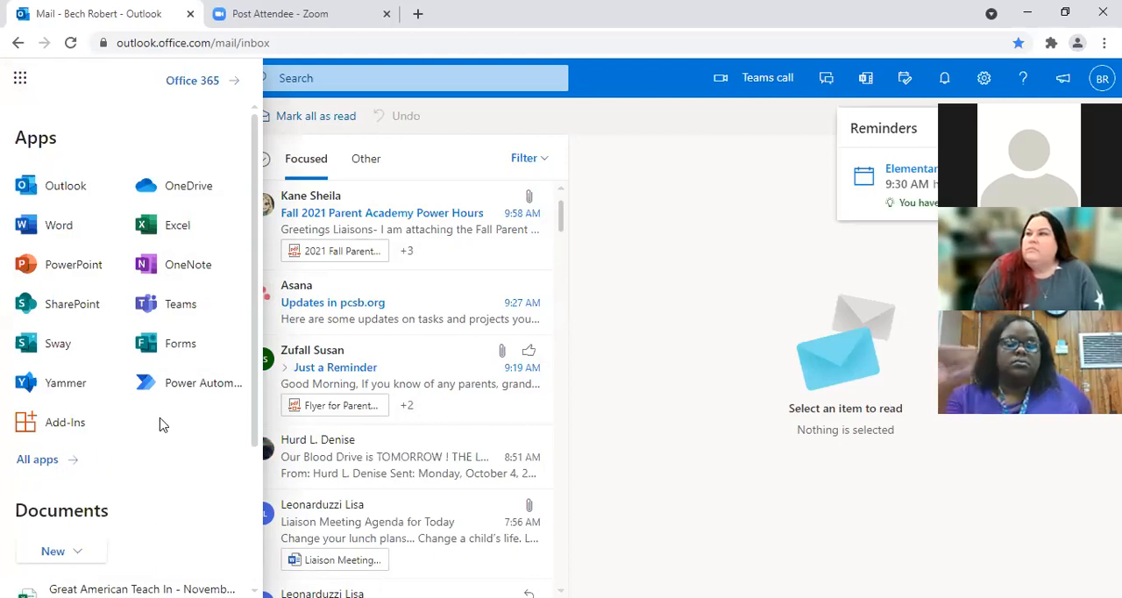
{"action": "left_click", "coordinate": [180, 346]}
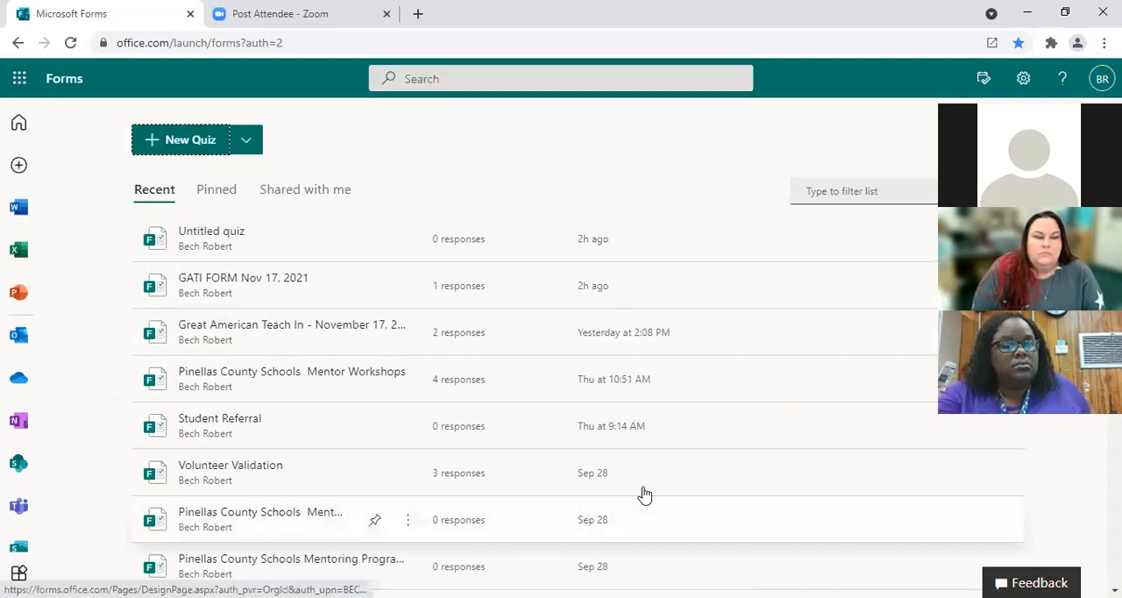
{"action": "left_click", "coordinate": [249, 141]}
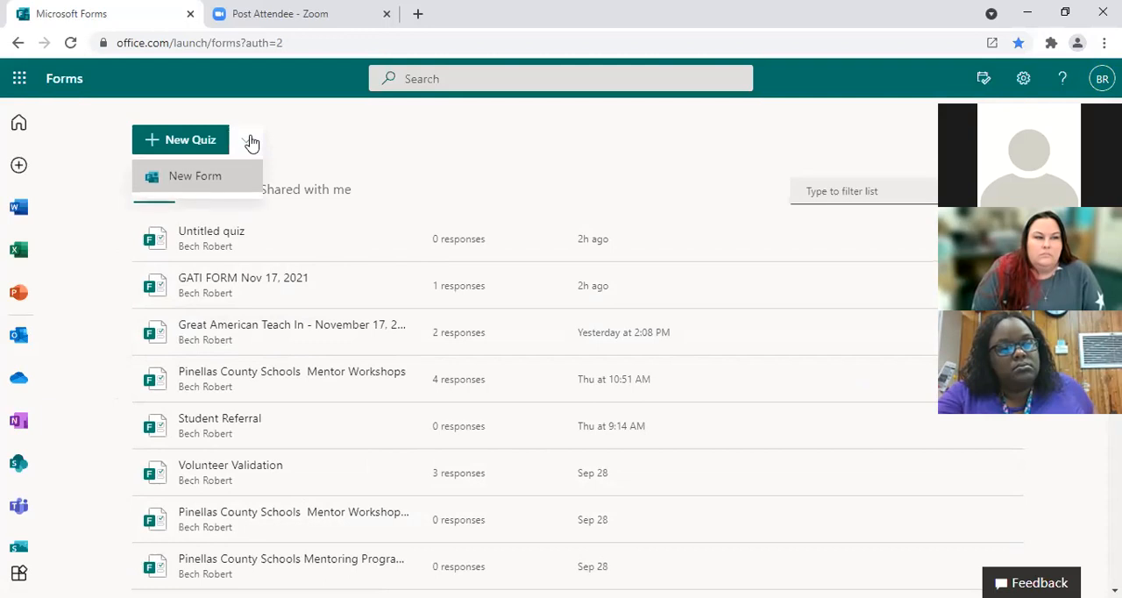
{"action": "left_click", "coordinate": [195, 184]}
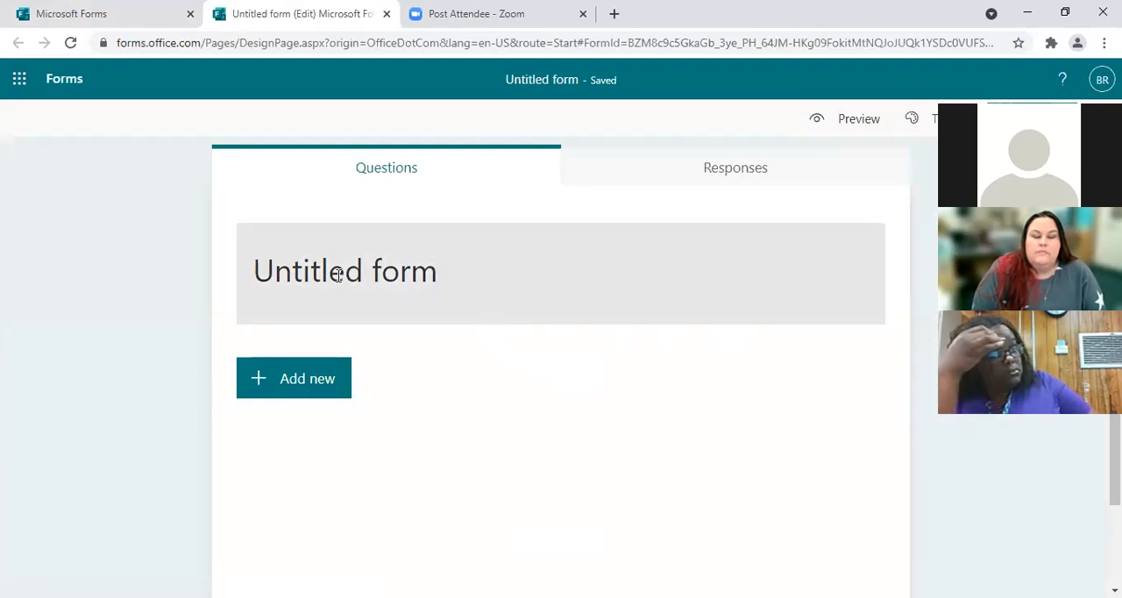
Step: Title the form "Great American Teach In", leaving the description empty
{"action": "left_click", "coordinate": [341, 278]}
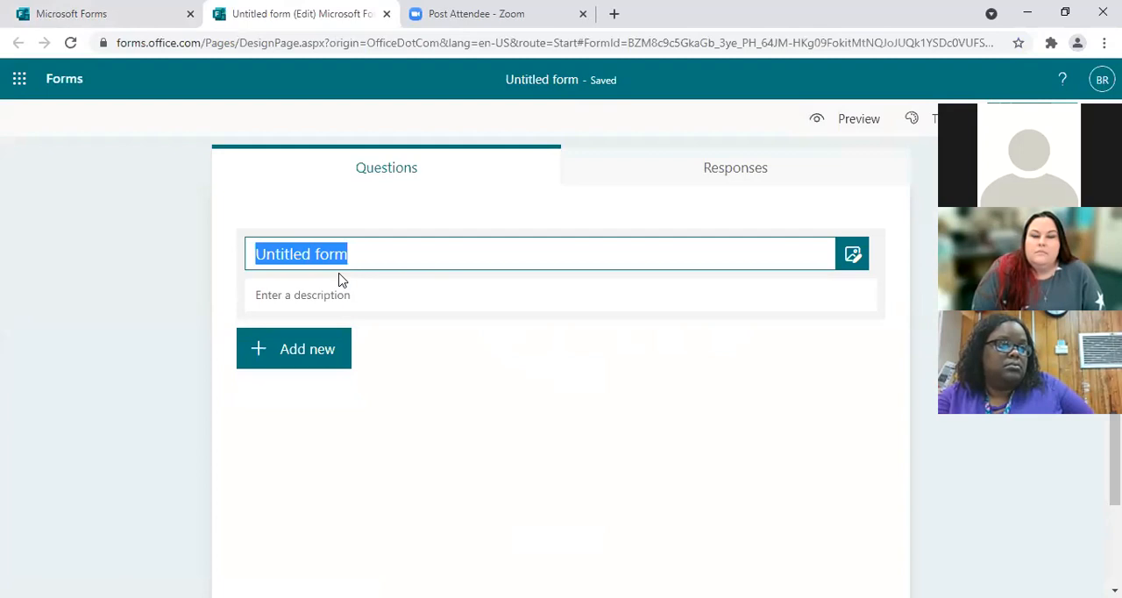
{"action": "type", "text": "Great Ame"}
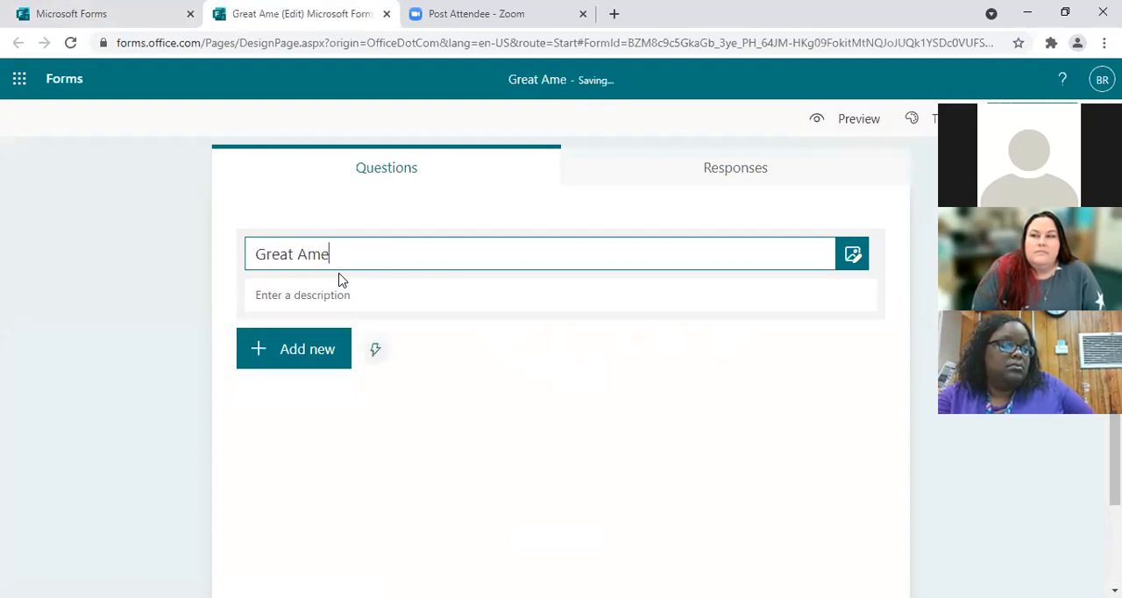
{"action": "type", "text": "rican"}
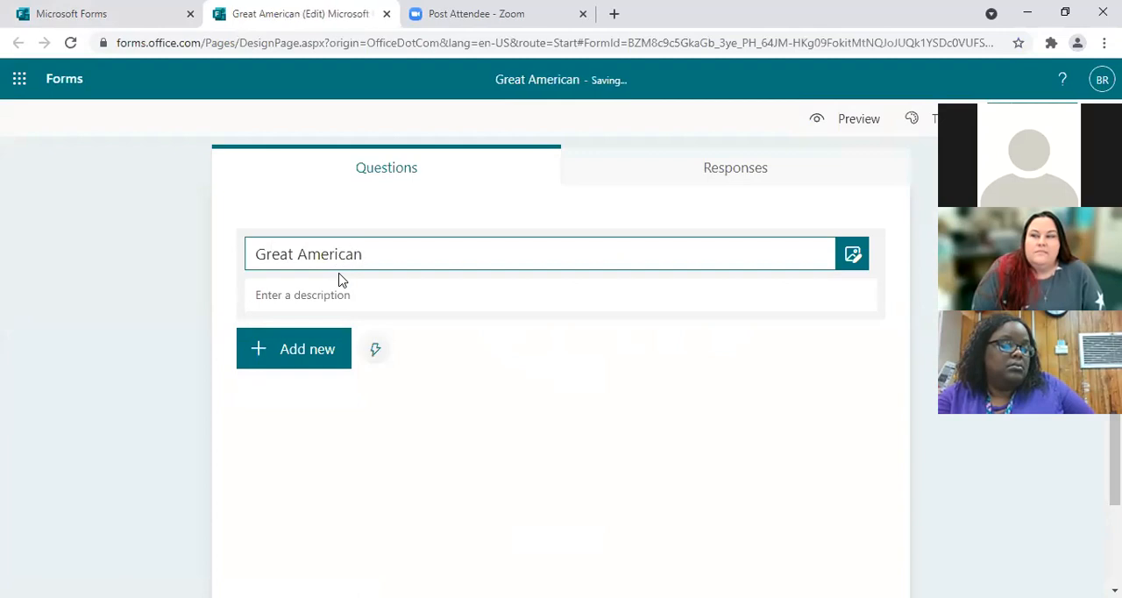
{"action": "type", "text": " Tea"}
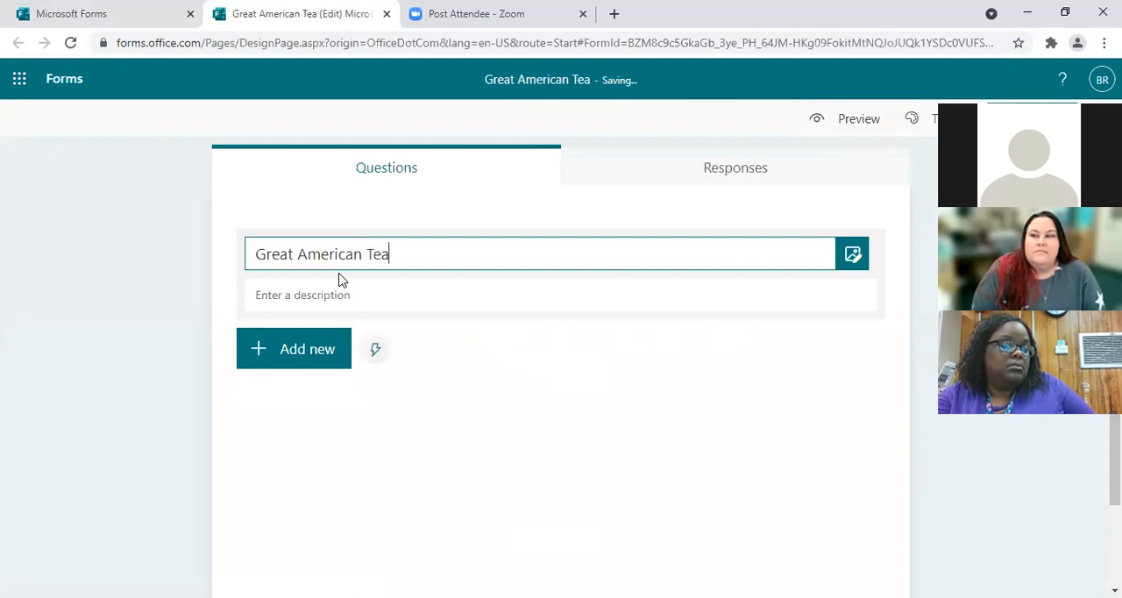
{"action": "type", "text": "ch In"}
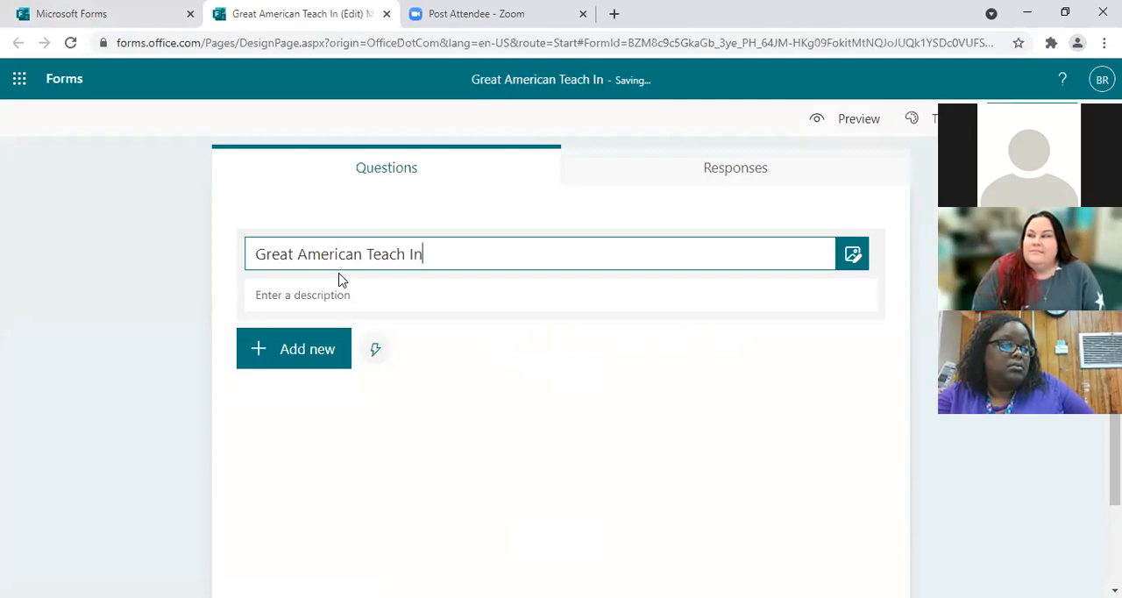
{"action": "left_click", "coordinate": [285, 296]}
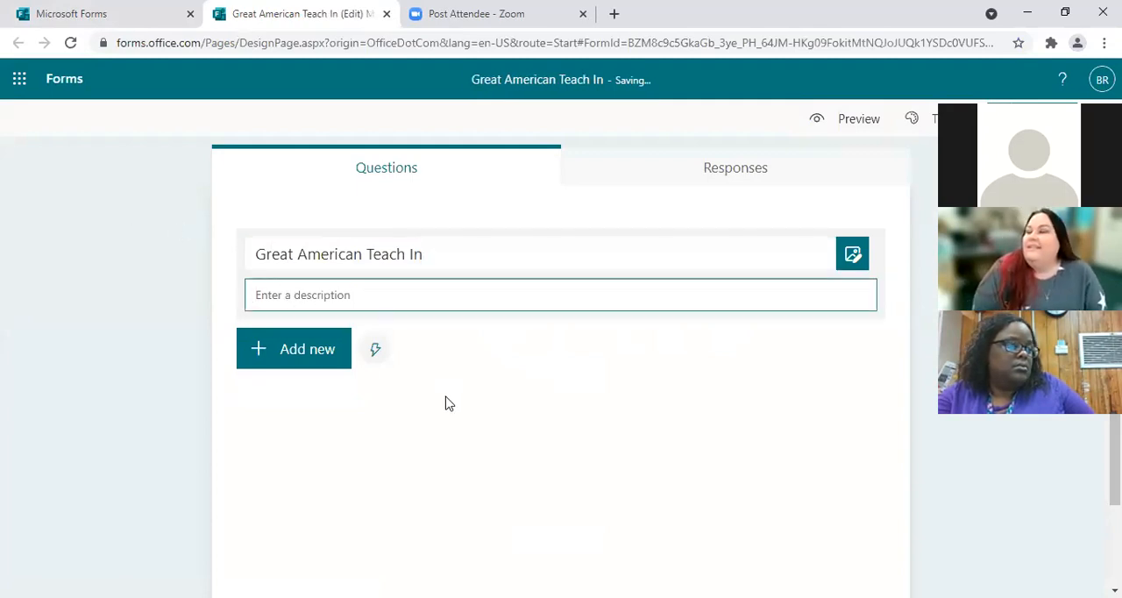
Step: Add a text question titled "First Name" as the form's first question
{"action": "left_click", "coordinate": [321, 356]}
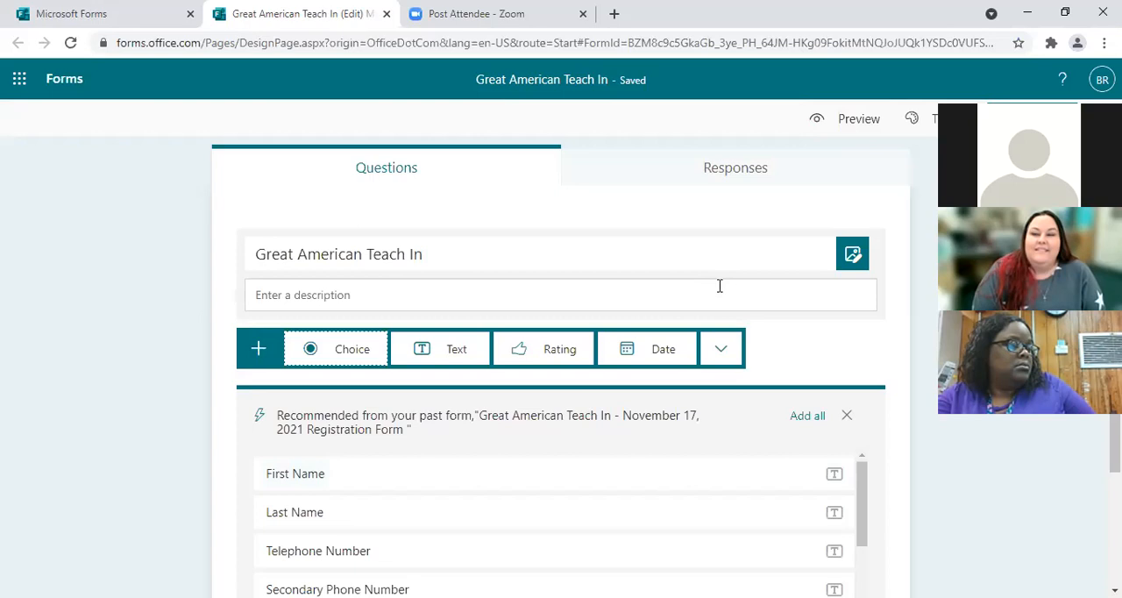
{"action": "scroll", "coordinate": [719, 286], "scroll_direction": "down", "scroll_amount": 1}
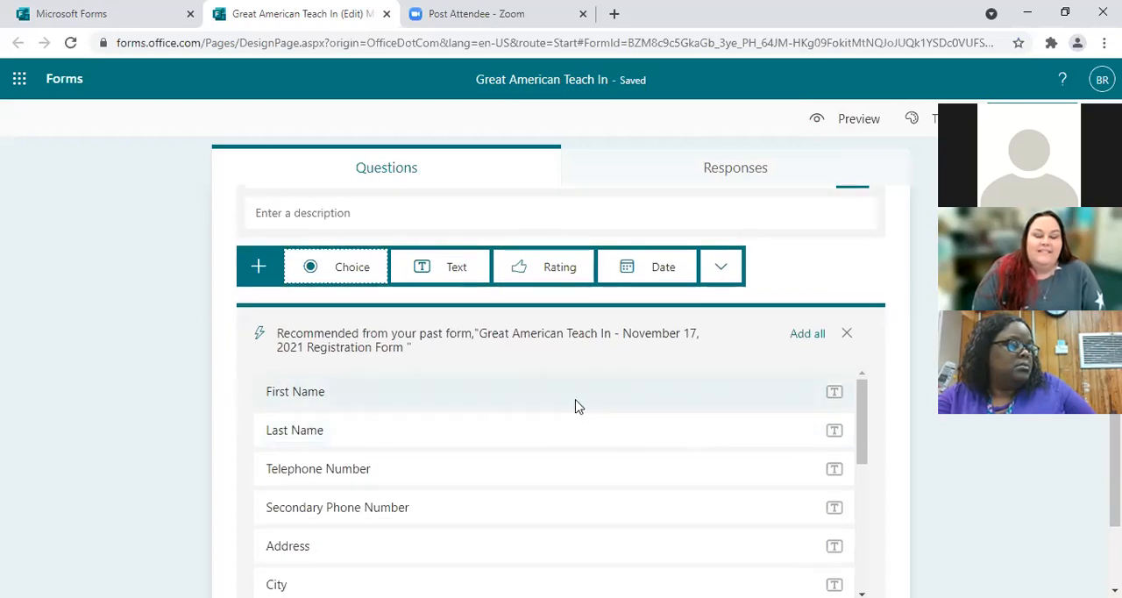
{"action": "left_click", "coordinate": [456, 273]}
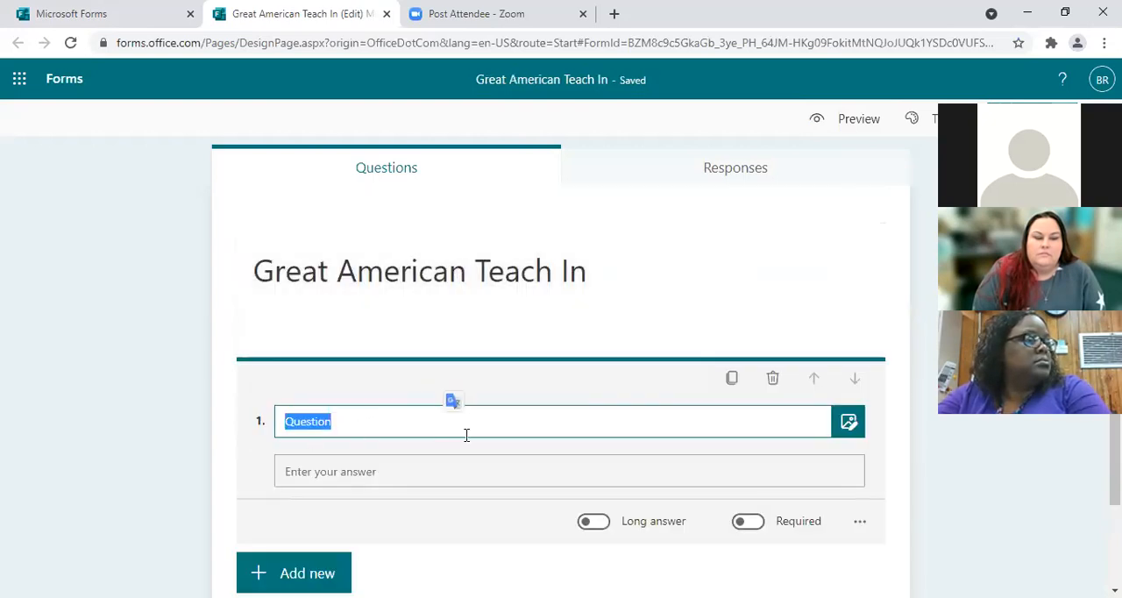
{"action": "type", "text": "First Name"}
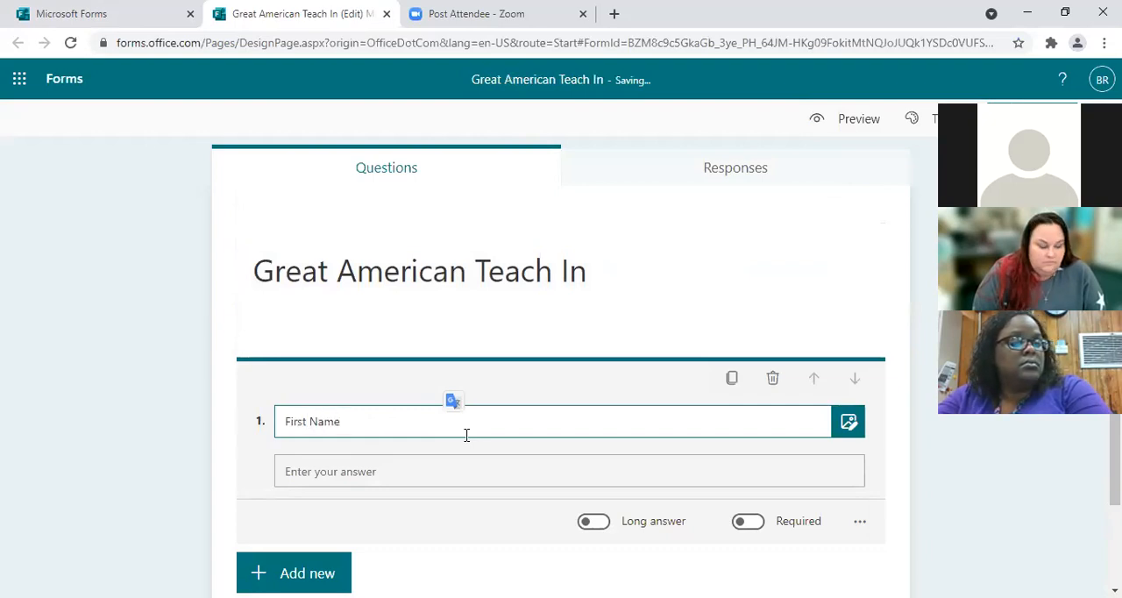
{"action": "left_click", "coordinate": [410, 481]}
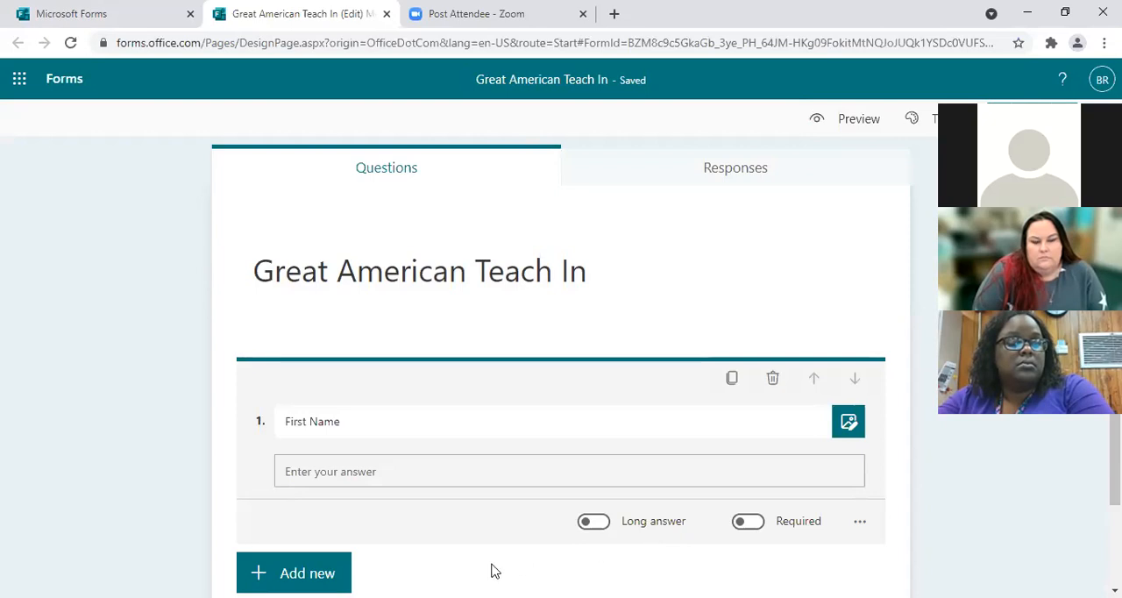
Step: Add a second text question titled "Last Name" below the First Name question
{"action": "left_click", "coordinate": [298, 573]}
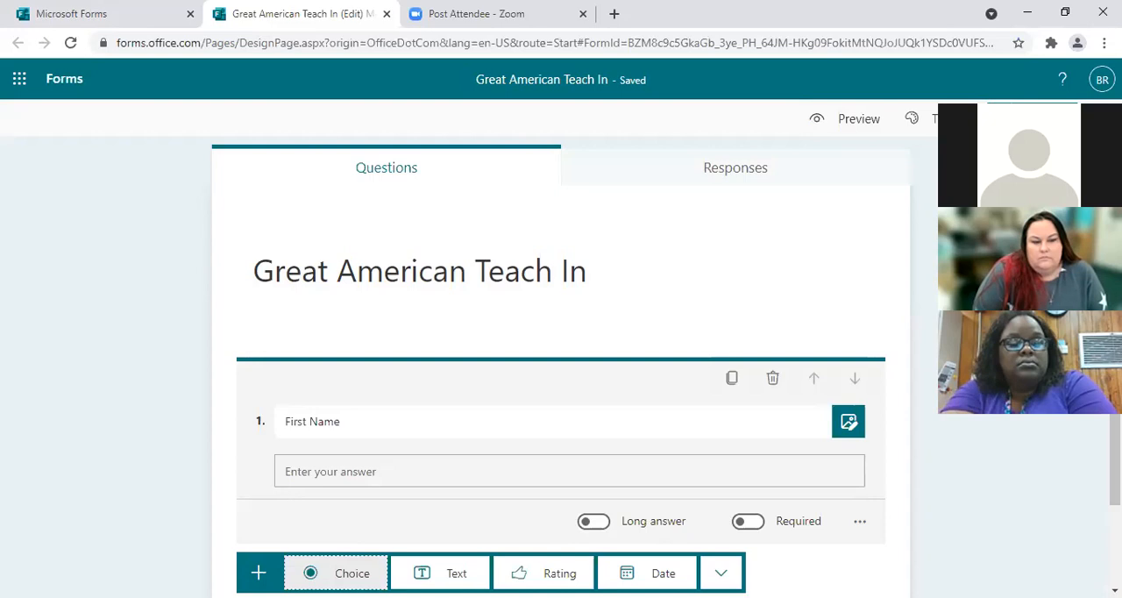
{"action": "left_click_drag", "start_coordinate": [1115, 465], "coordinate": [1116, 491]}
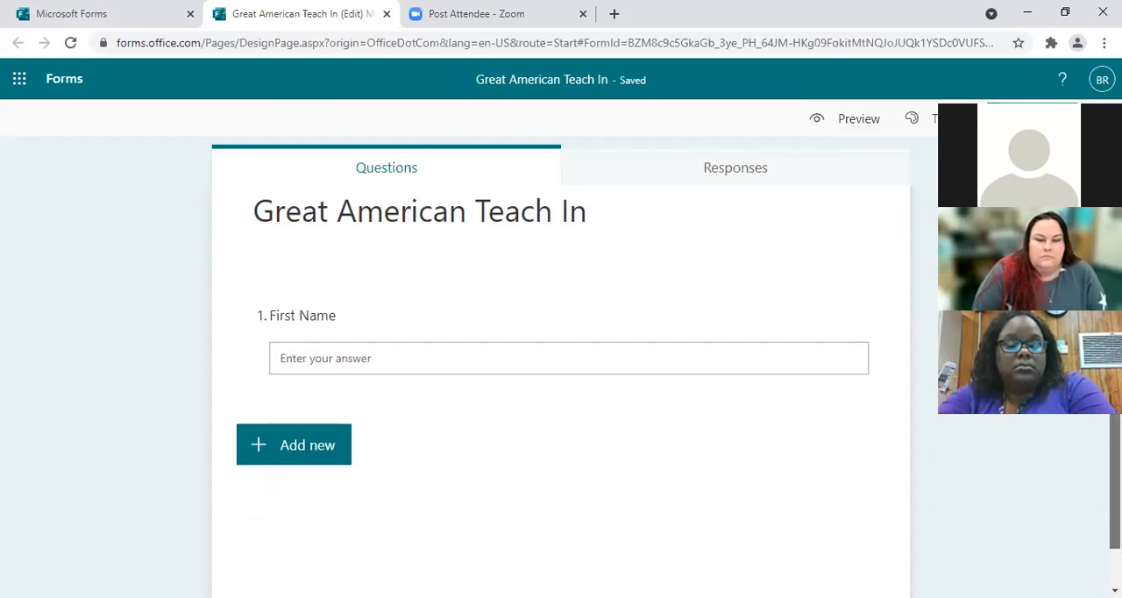
{"action": "left_click", "coordinate": [346, 453]}
{"action": "left_click", "coordinate": [458, 451]}
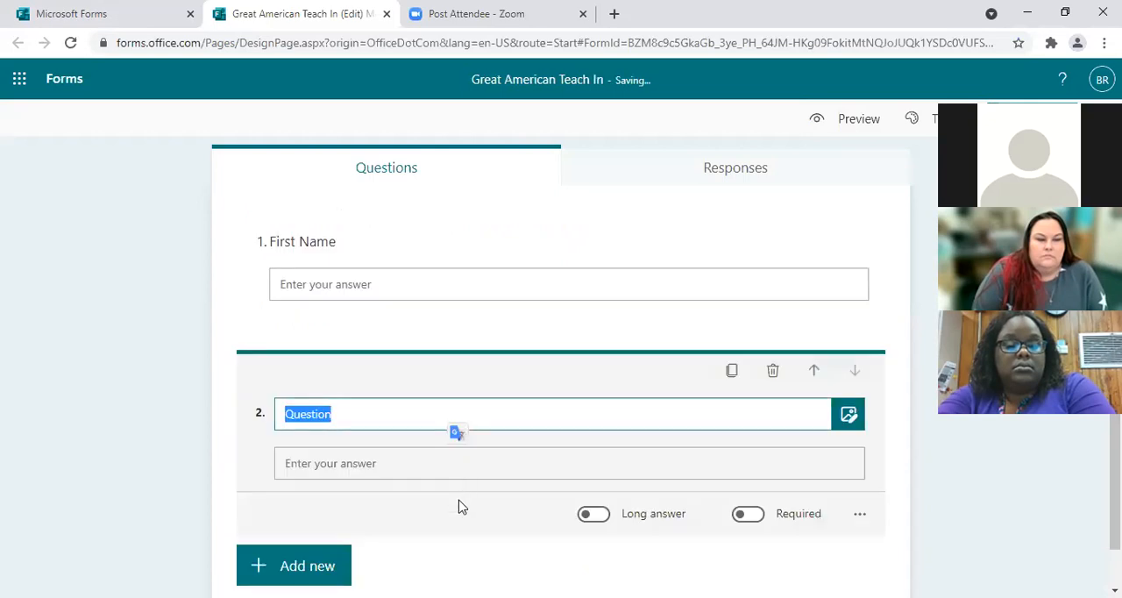
{"action": "left_click", "coordinate": [341, 414]}
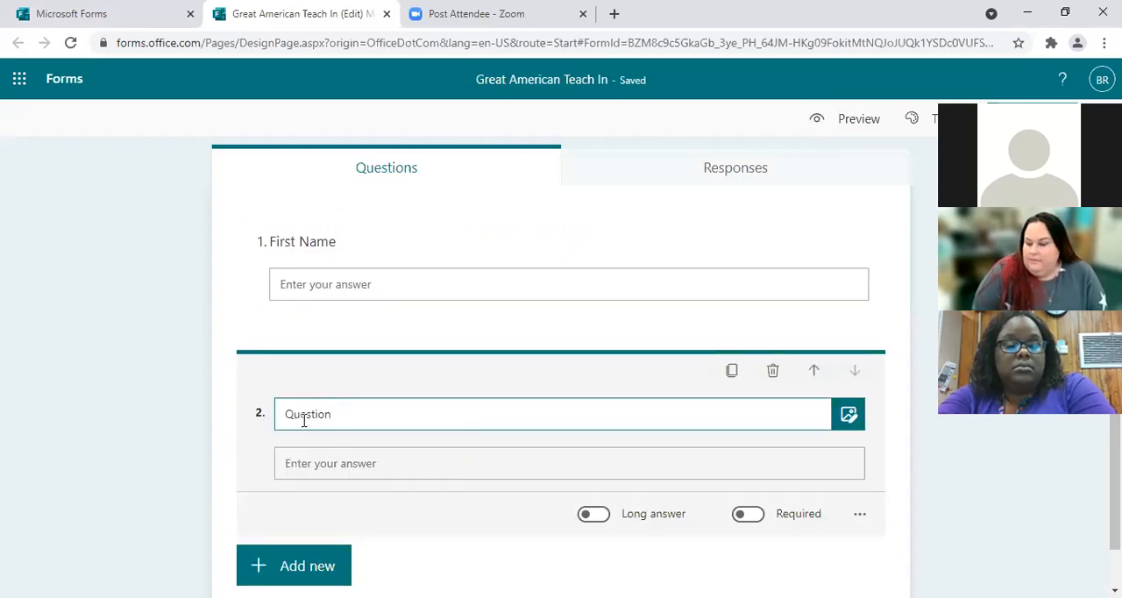
{"action": "left_click_drag", "start_coordinate": [333, 415], "coordinate": [242, 413]}
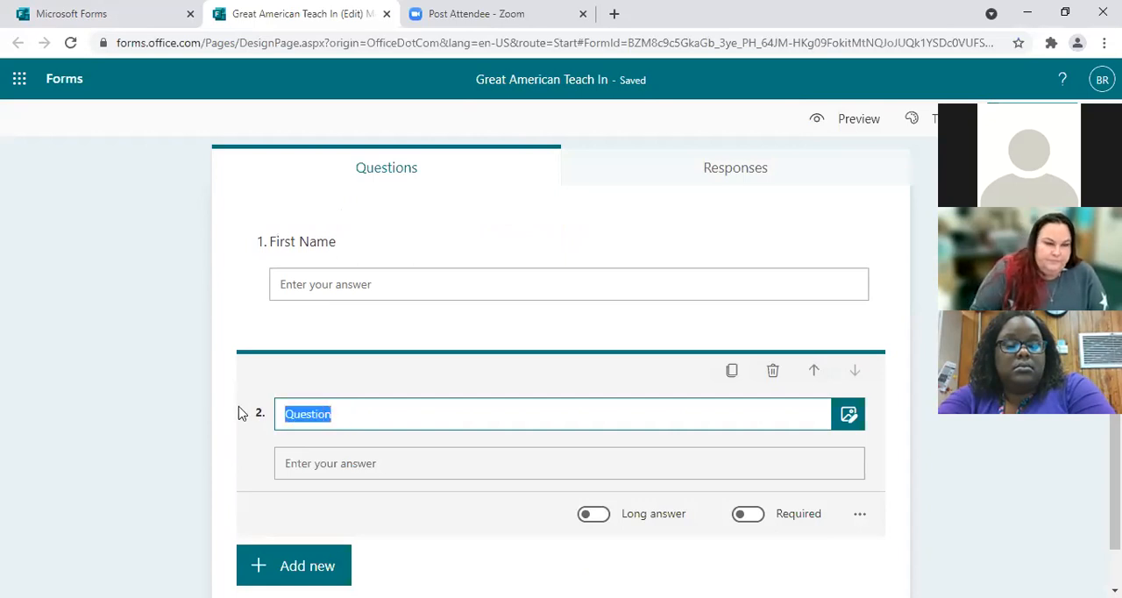
{"action": "type", "text": "Last Name"}
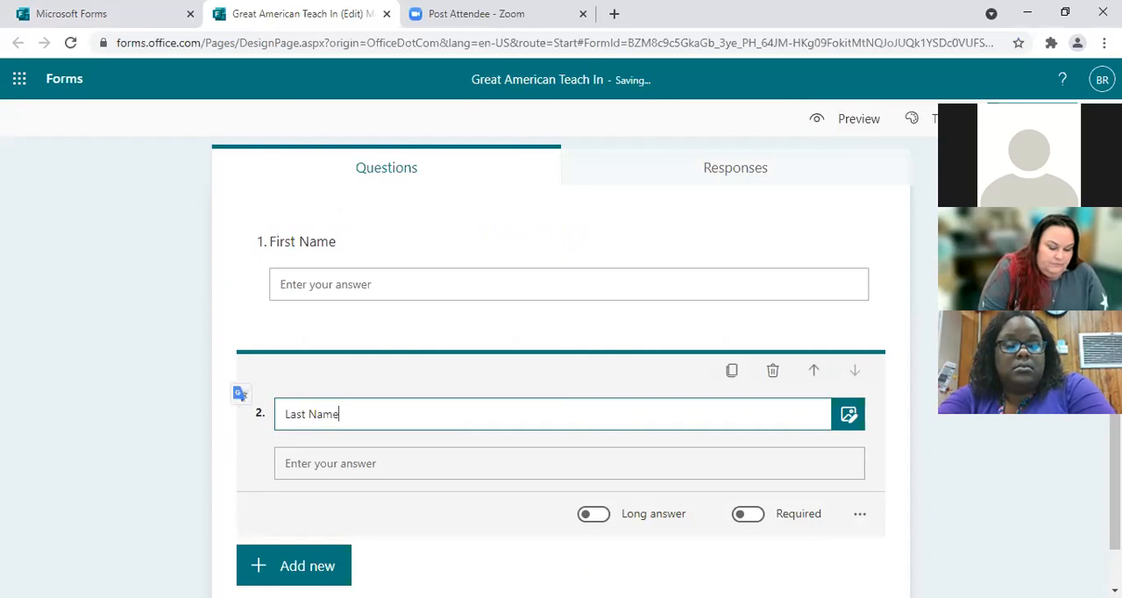
{"action": "left_click", "coordinate": [342, 485]}
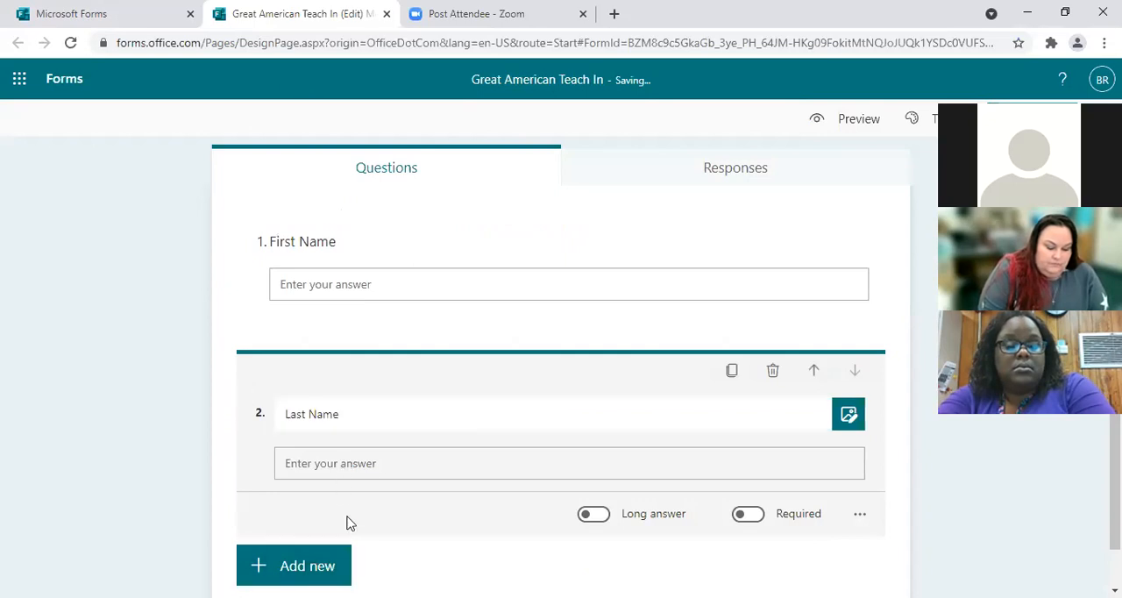
Step: Add a third text question titled "Telephone" below the Last Name question
{"action": "left_click", "coordinate": [318, 568]}
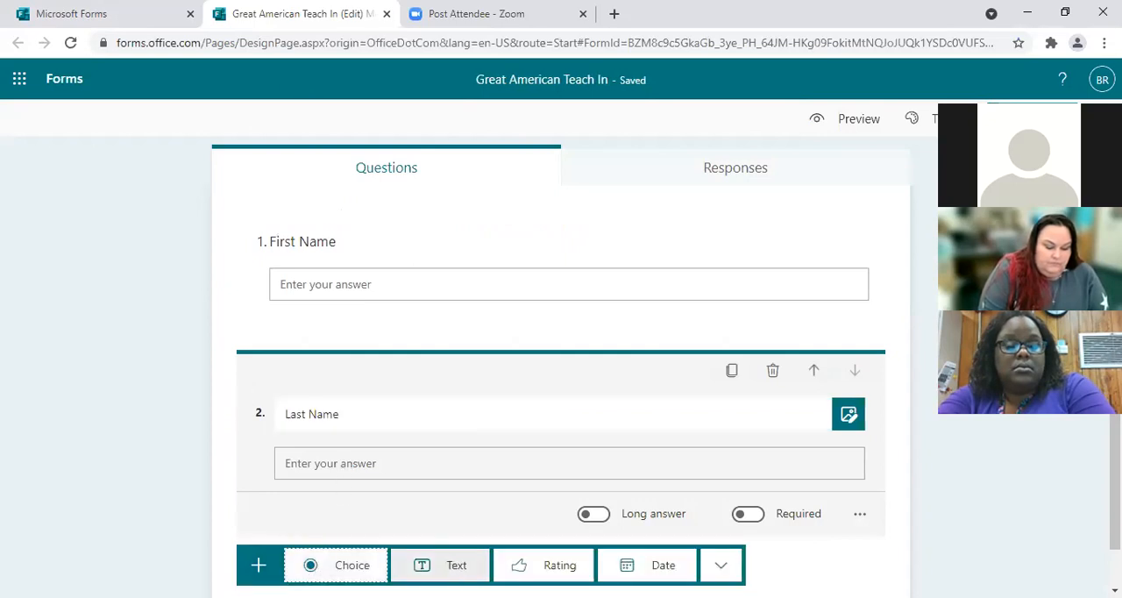
{"action": "left_click", "coordinate": [424, 558]}
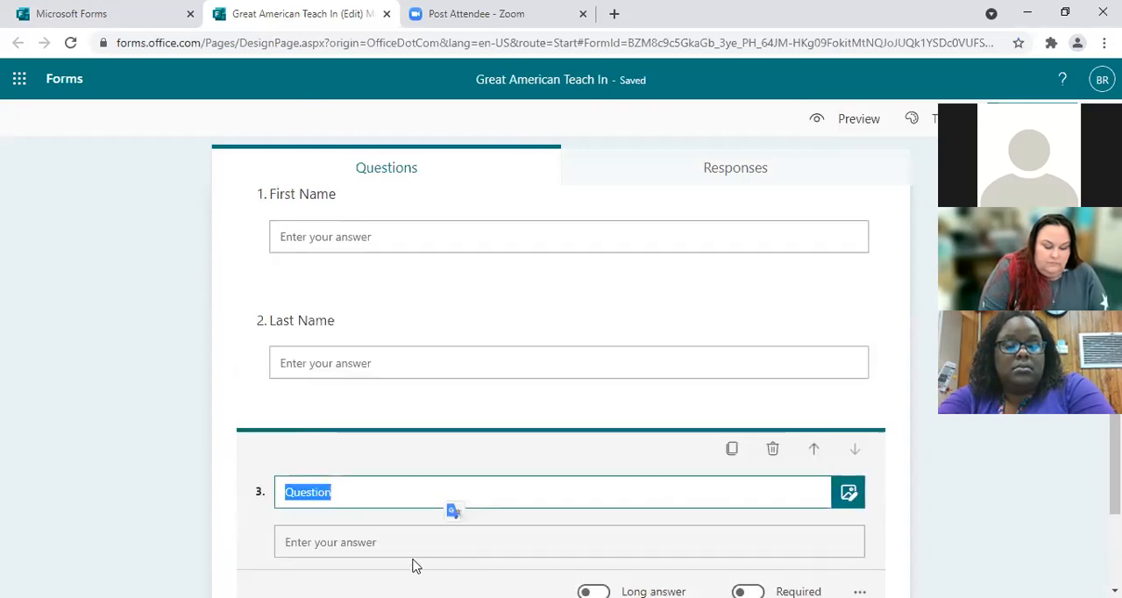
{"action": "type", "text": "Telep"}
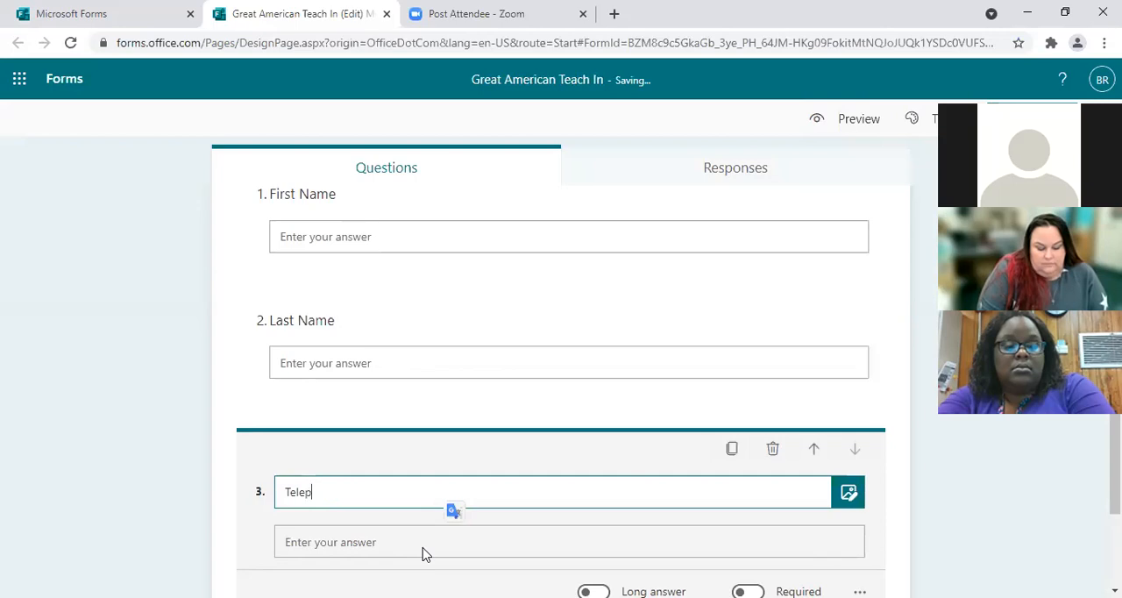
{"action": "type", "text": "hoi"}
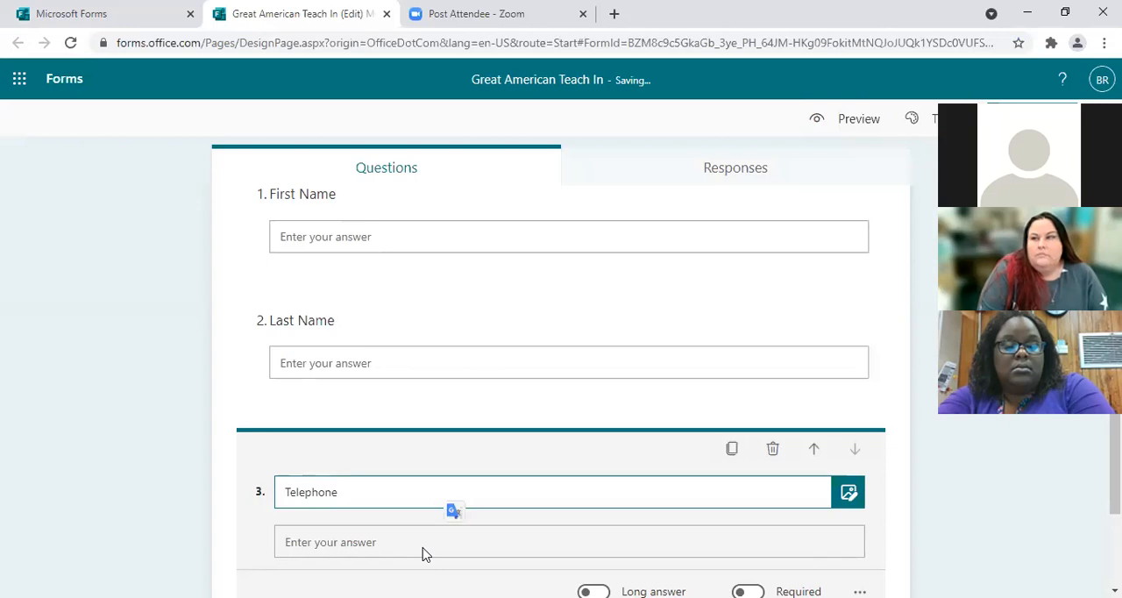
Step: Make the First Name and Last Name questions required
{"action": "left_click", "coordinate": [304, 194]}
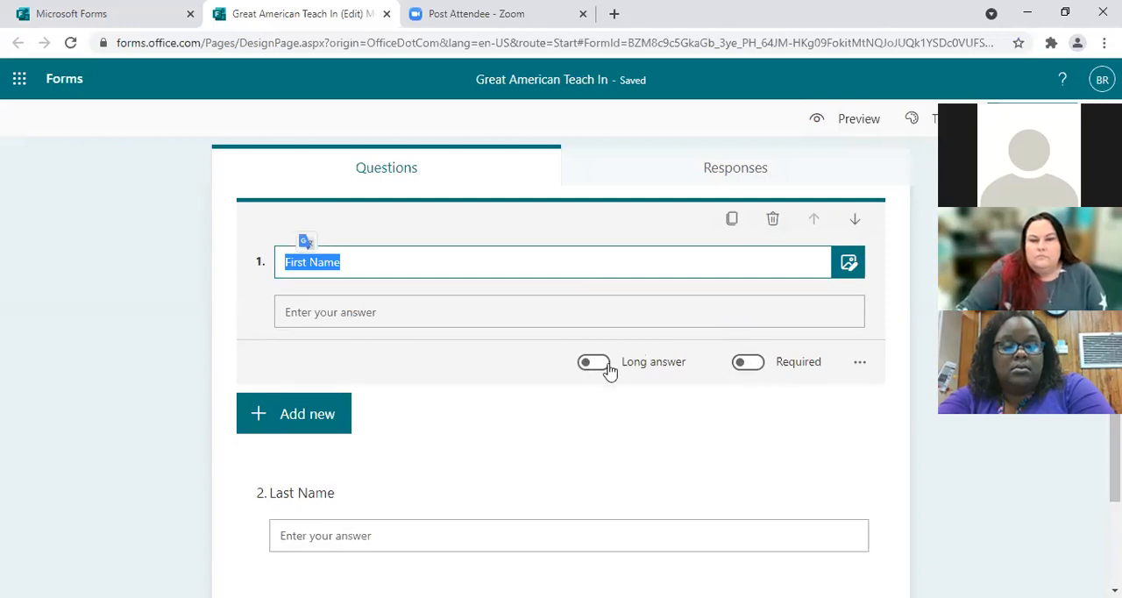
{"action": "left_click", "coordinate": [760, 374]}
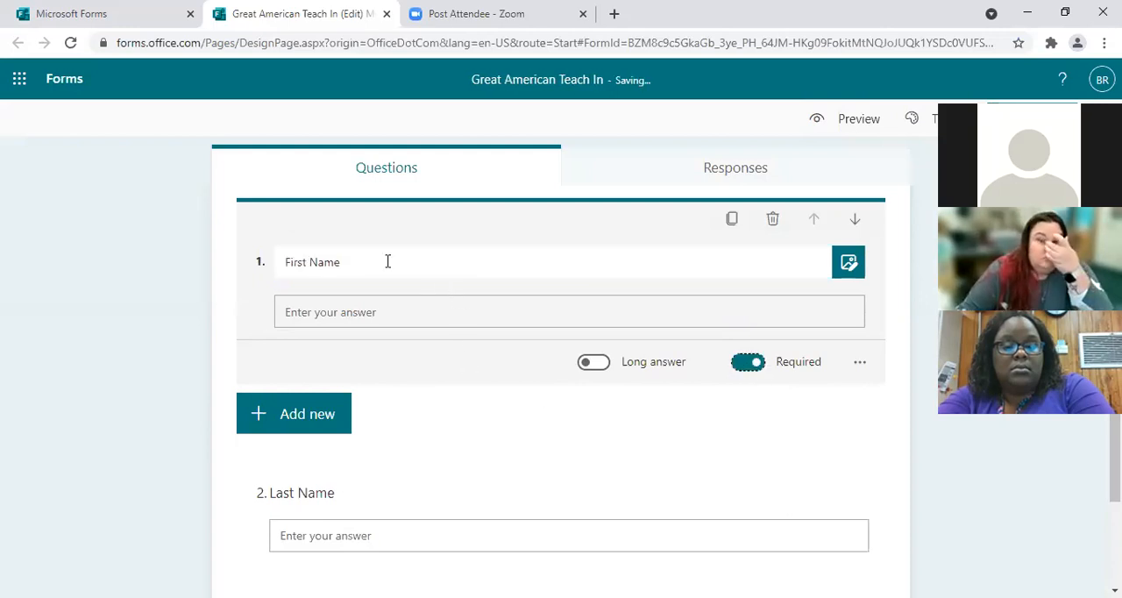
{"action": "scroll", "coordinate": [628, 449], "scroll_direction": "down", "scroll_amount": 1}
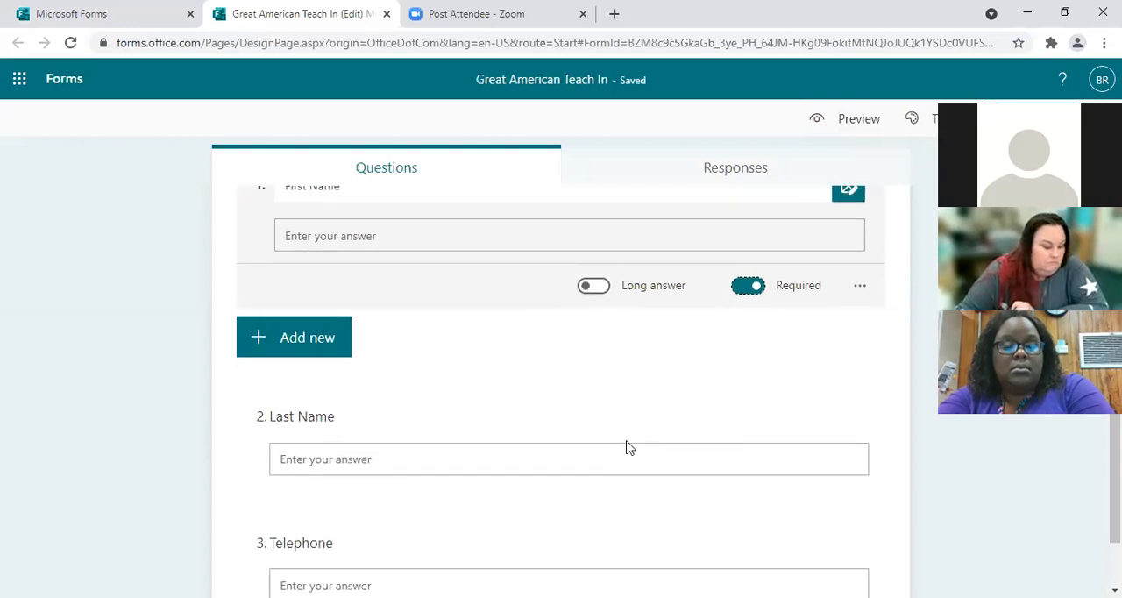
{"action": "scroll", "coordinate": [626, 447], "scroll_direction": "down", "scroll_amount": 2}
{"action": "left_click", "coordinate": [355, 353]}
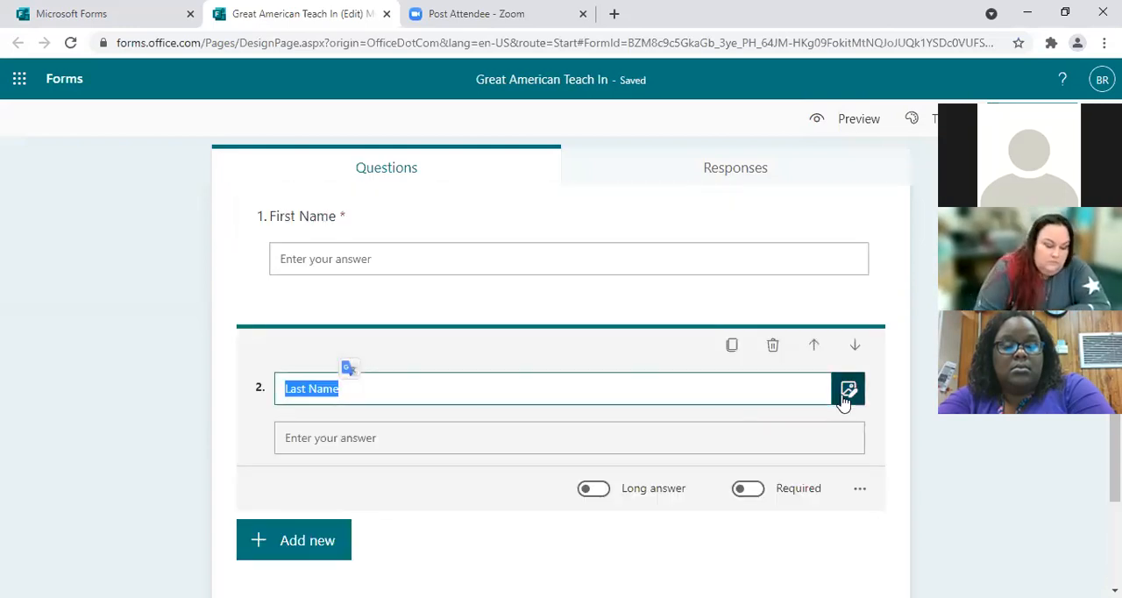
{"action": "left_click", "coordinate": [748, 489]}
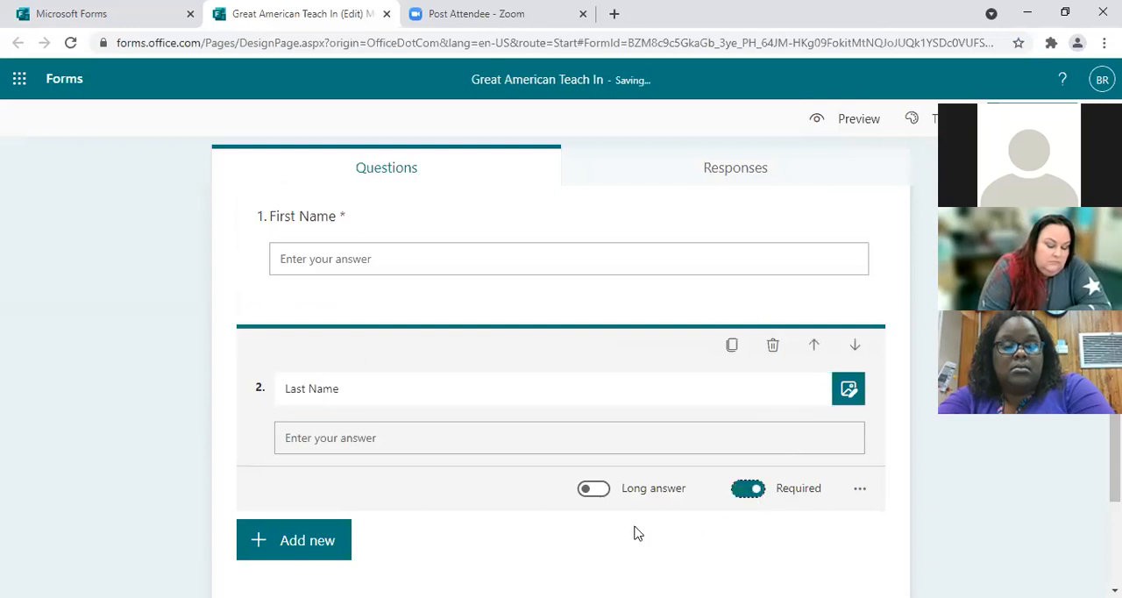
Step: Make the Telephone question required
{"action": "scroll", "coordinate": [513, 507], "scroll_direction": "down", "scroll_amount": 1}
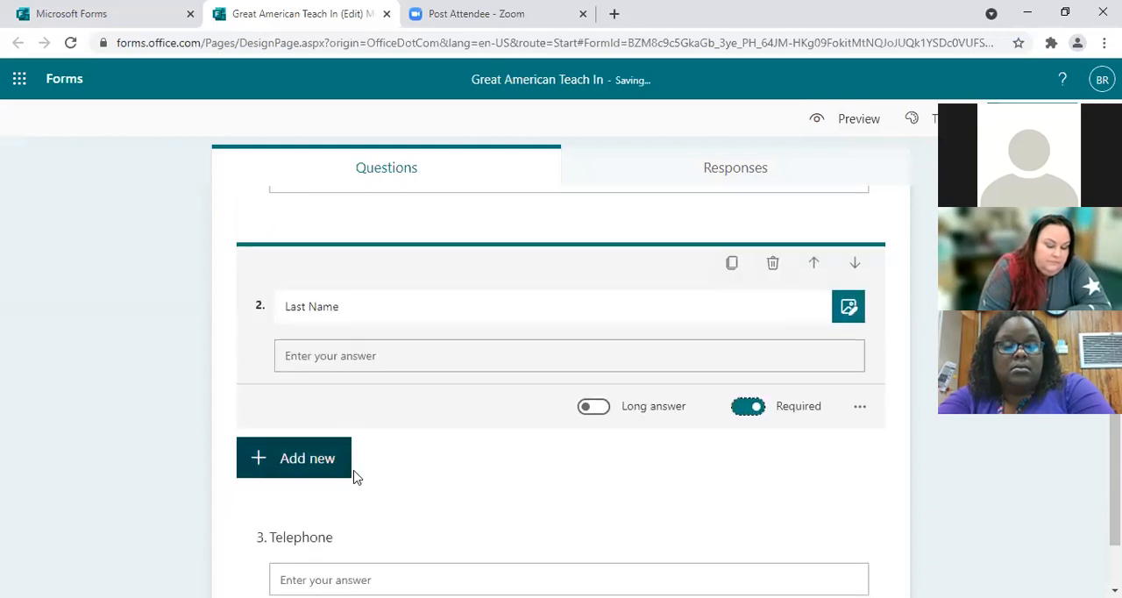
{"action": "scroll", "coordinate": [436, 478], "scroll_direction": "down", "scroll_amount": 1}
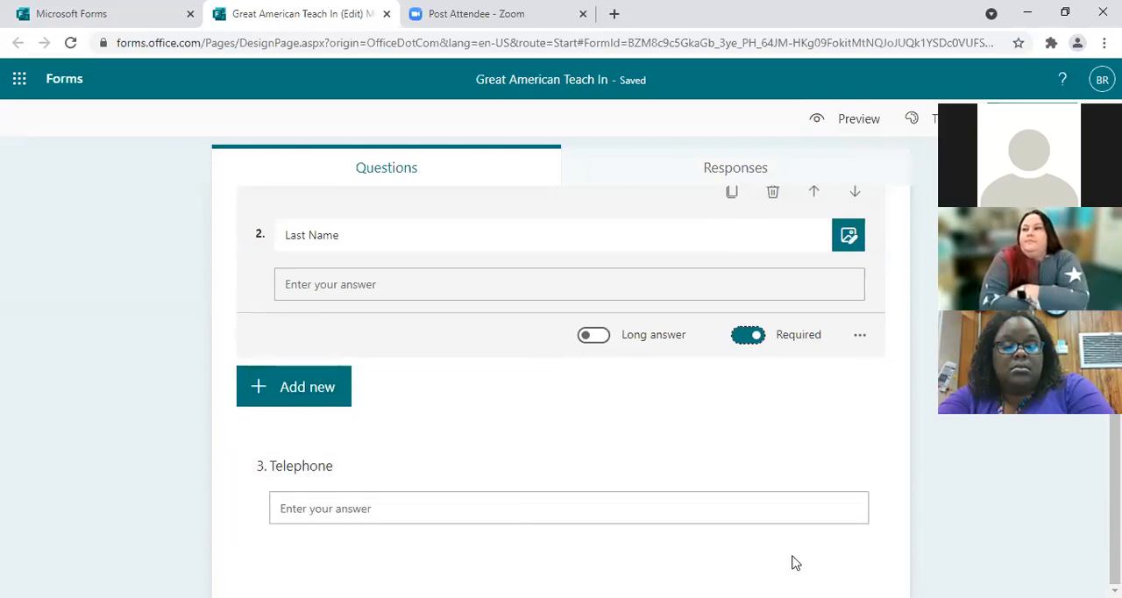
{"action": "left_click", "coordinate": [319, 489]}
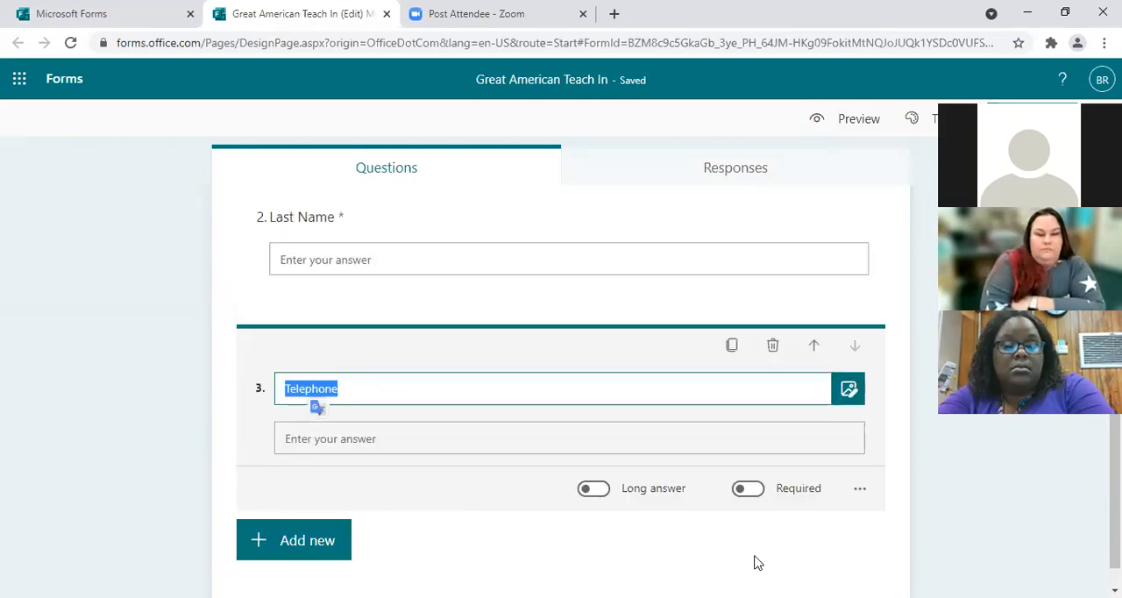
{"action": "left_click", "coordinate": [759, 490]}
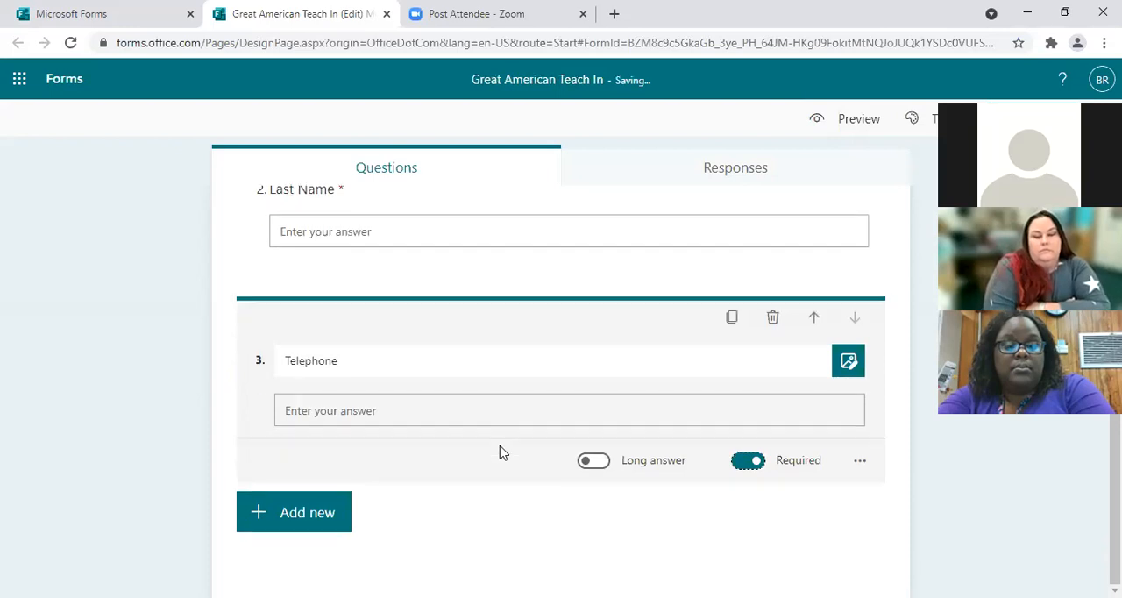
Step: Add a fourth text question titled "Address" below Telephone and make it optional
{"action": "left_click", "coordinate": [291, 523]}
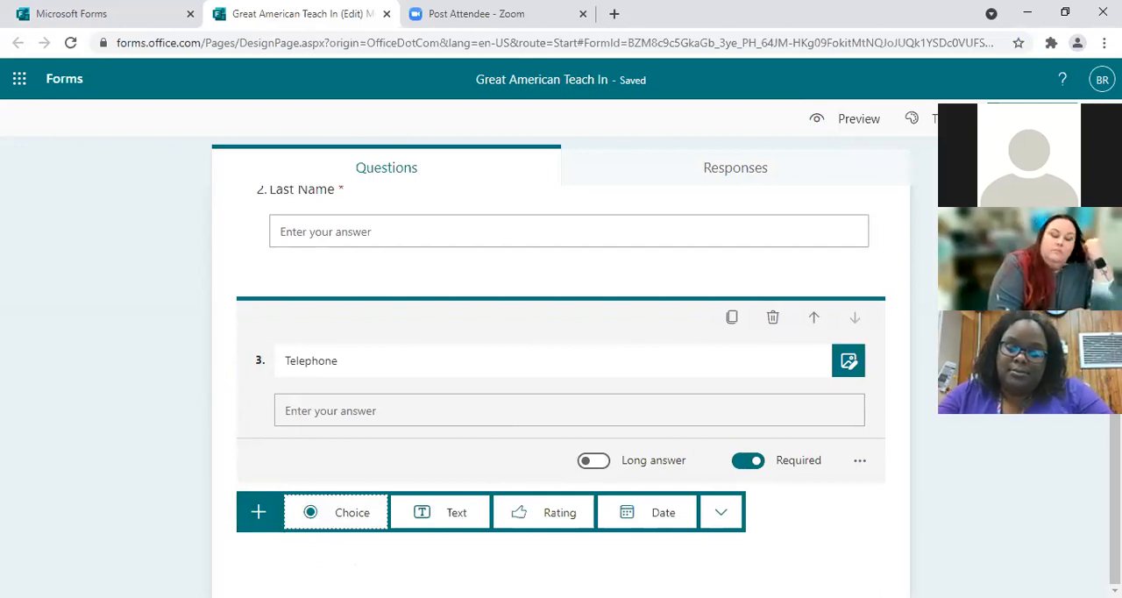
{"action": "left_click", "coordinate": [451, 518]}
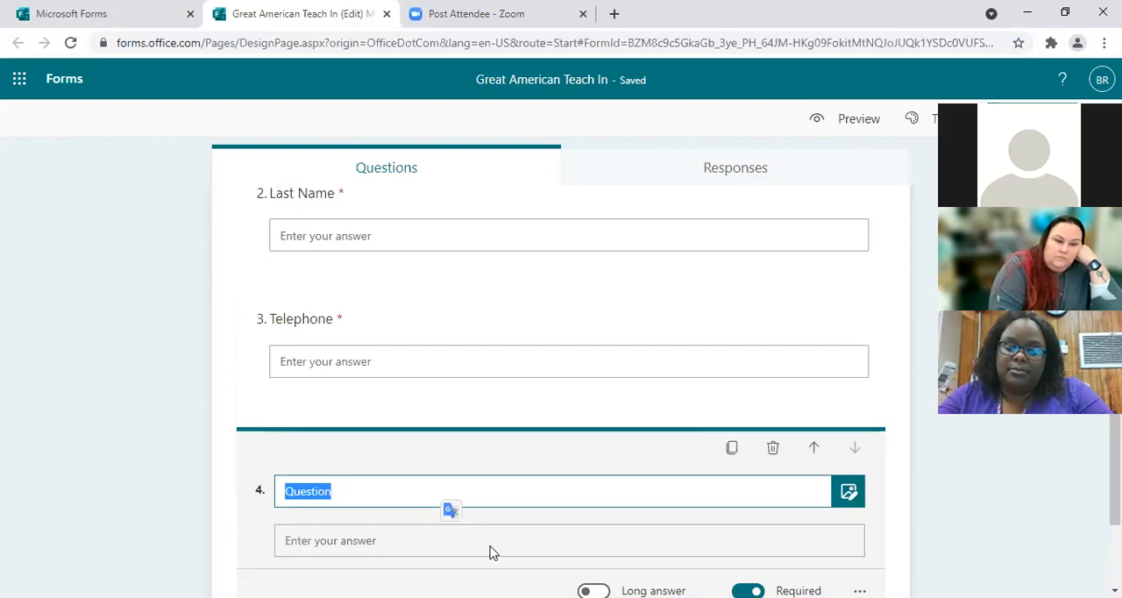
{"action": "type", "text": "Address"}
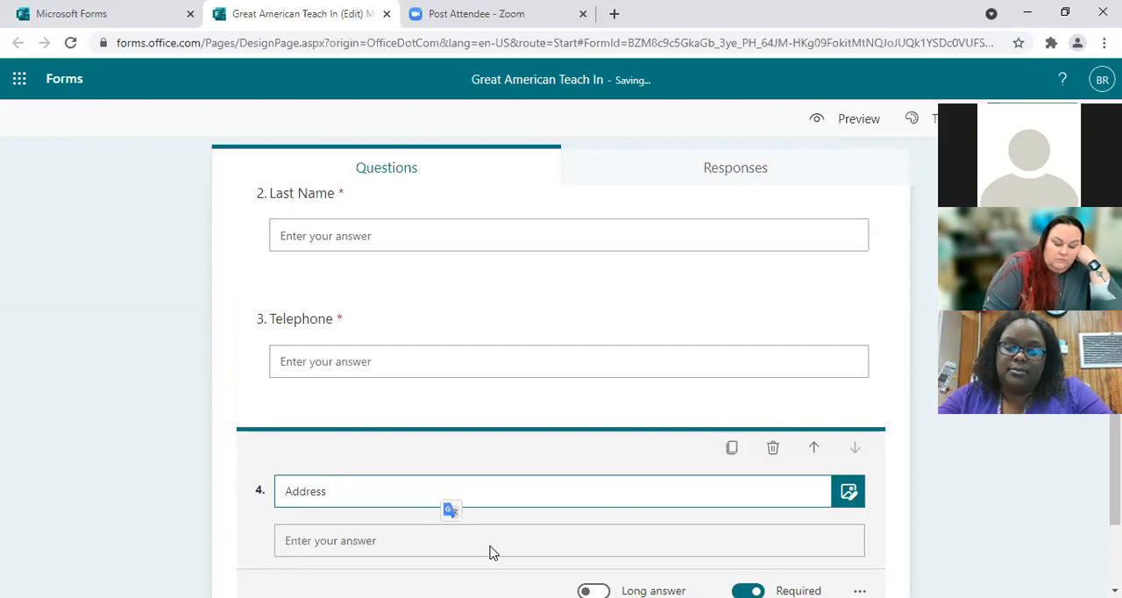
{"action": "scroll", "coordinate": [717, 521], "scroll_direction": "down", "scroll_amount": 2}
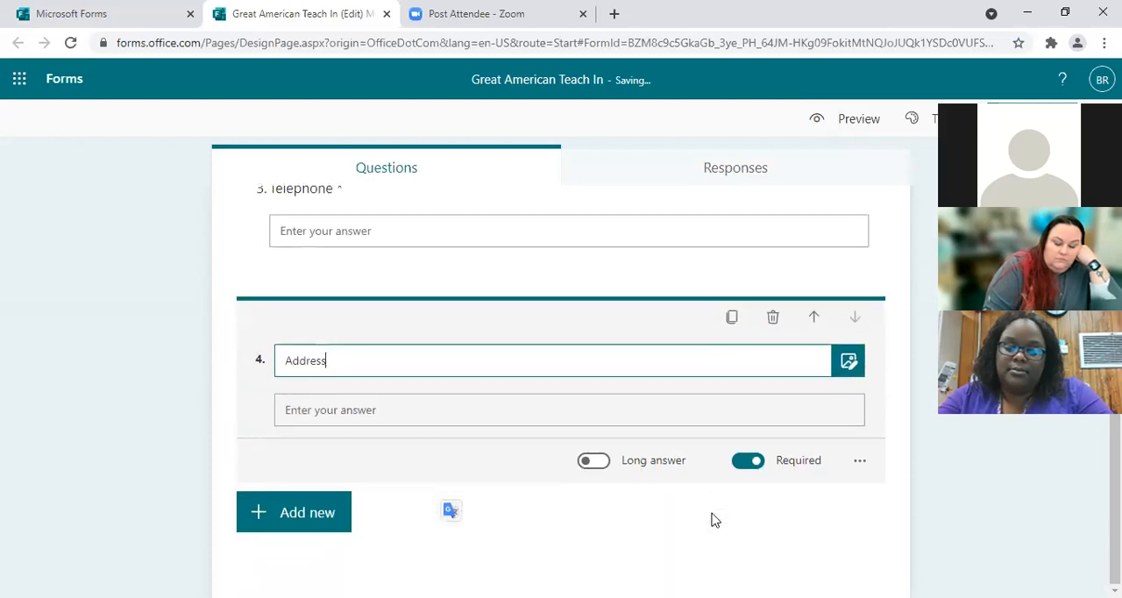
{"action": "left_click", "coordinate": [750, 465]}
Step: Add a fifth text question titled "City, State Zip" below the Address question
{"action": "left_click", "coordinate": [363, 511]}
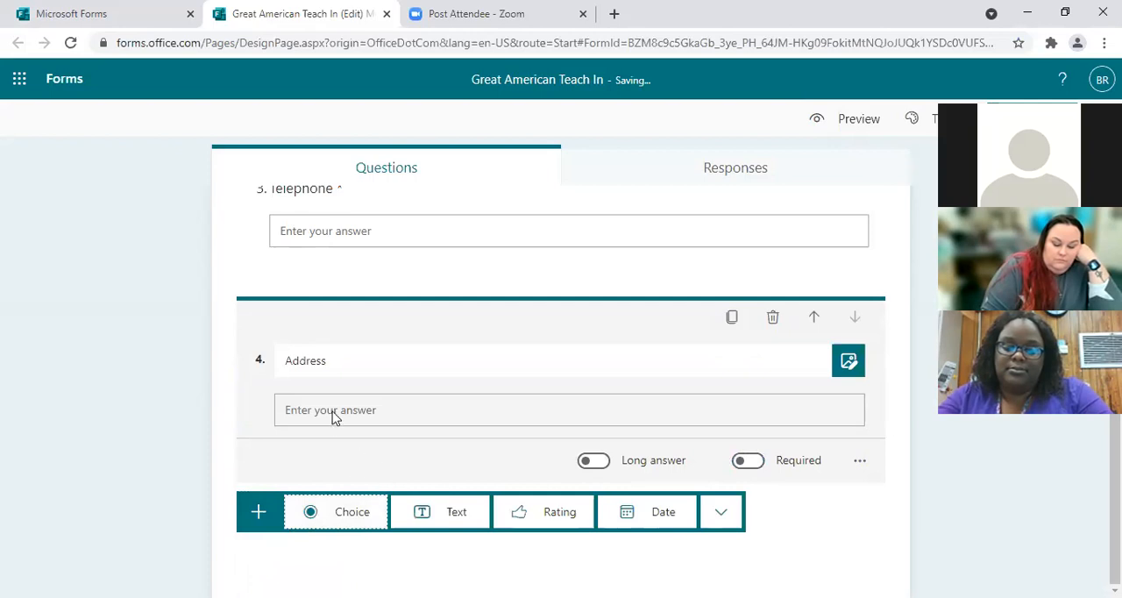
{"action": "left_click", "coordinate": [431, 512]}
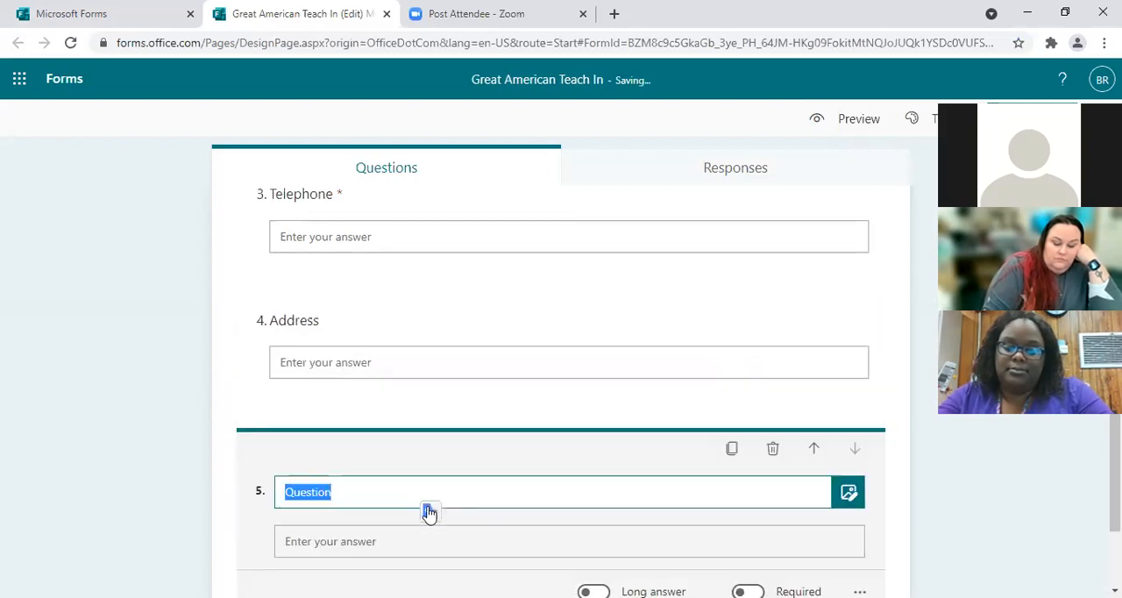
{"action": "left_click_drag", "start_coordinate": [351, 483], "coordinate": [251, 492]}
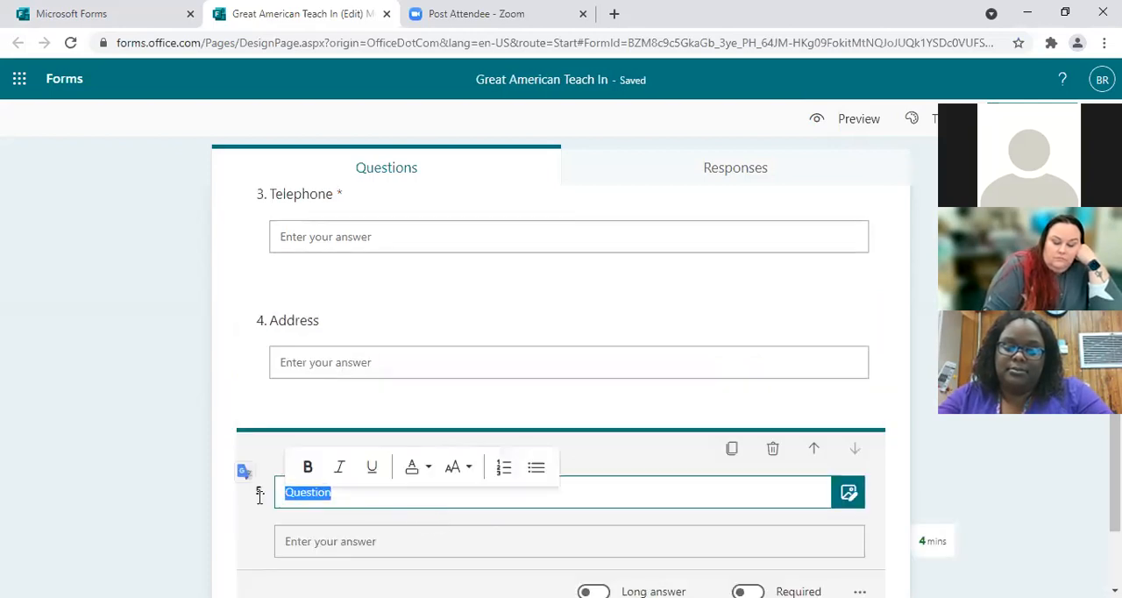
{"action": "type", "text": "City"}
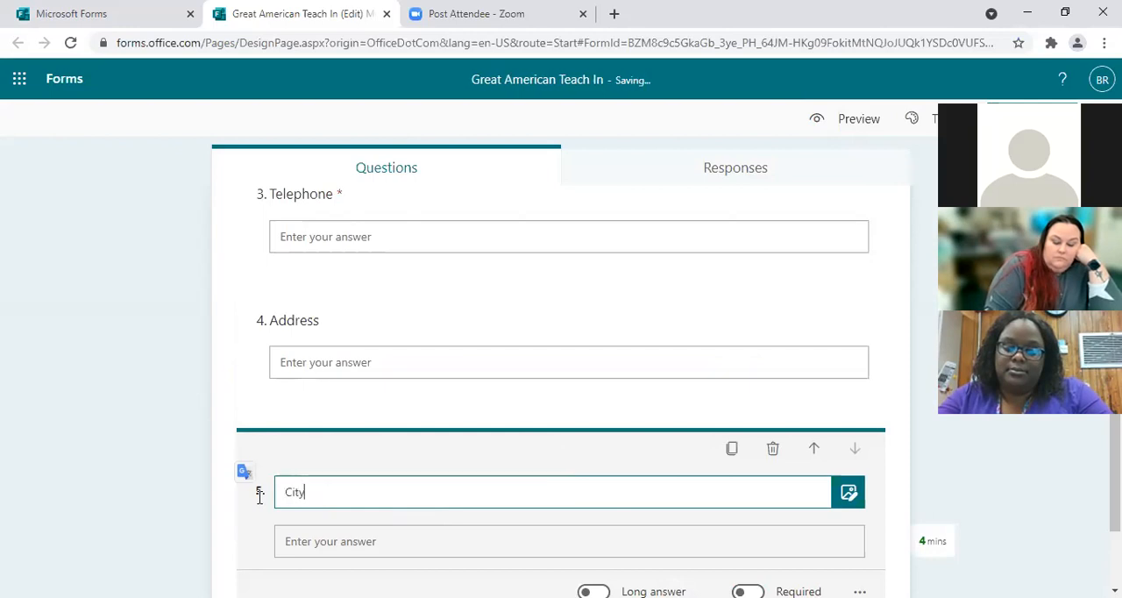
{"action": "scroll", "coordinate": [366, 543], "scroll_direction": "down", "scroll_amount": 2}
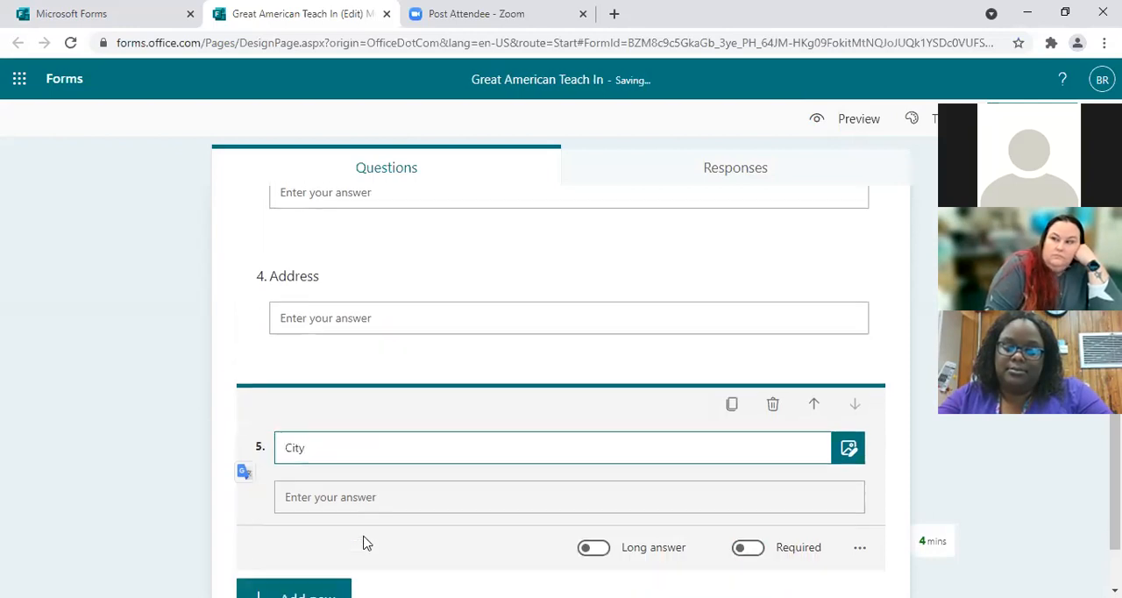
{"action": "type", "text": "ity"}
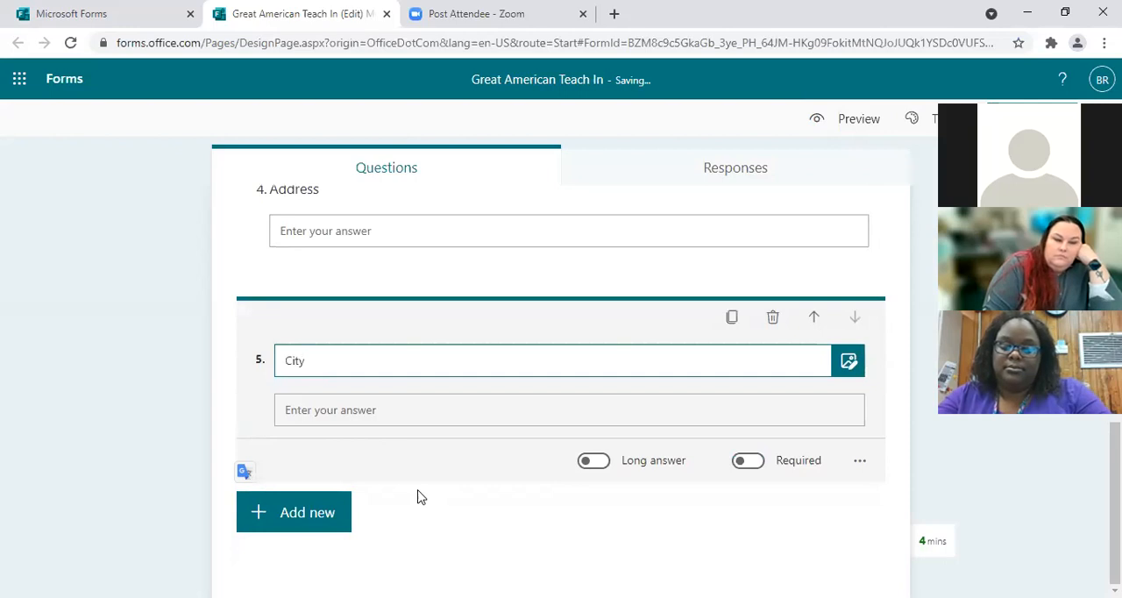
{"action": "type", "text": ", State Zip"}
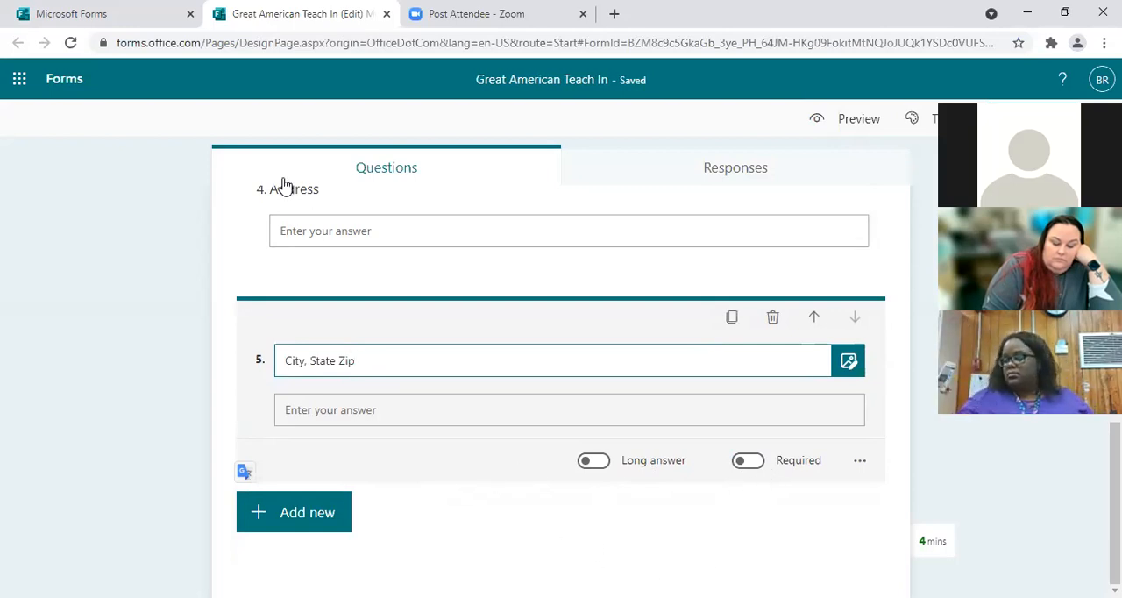
Step: Make the Address and City, State Zip questions required
{"action": "left_click", "coordinate": [316, 185]}
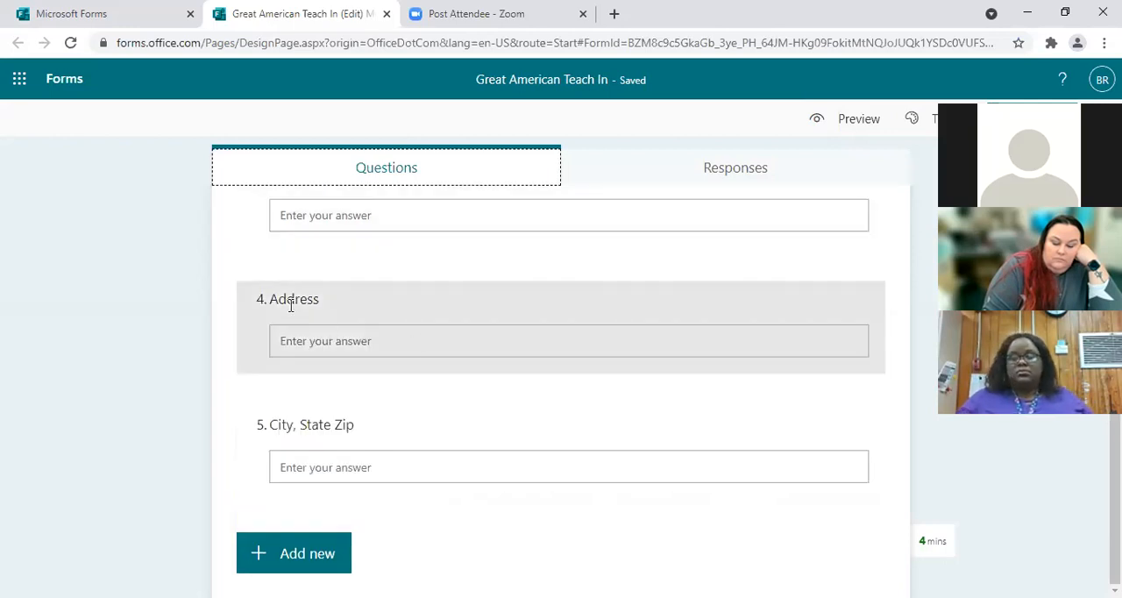
{"action": "left_click", "coordinate": [293, 302]}
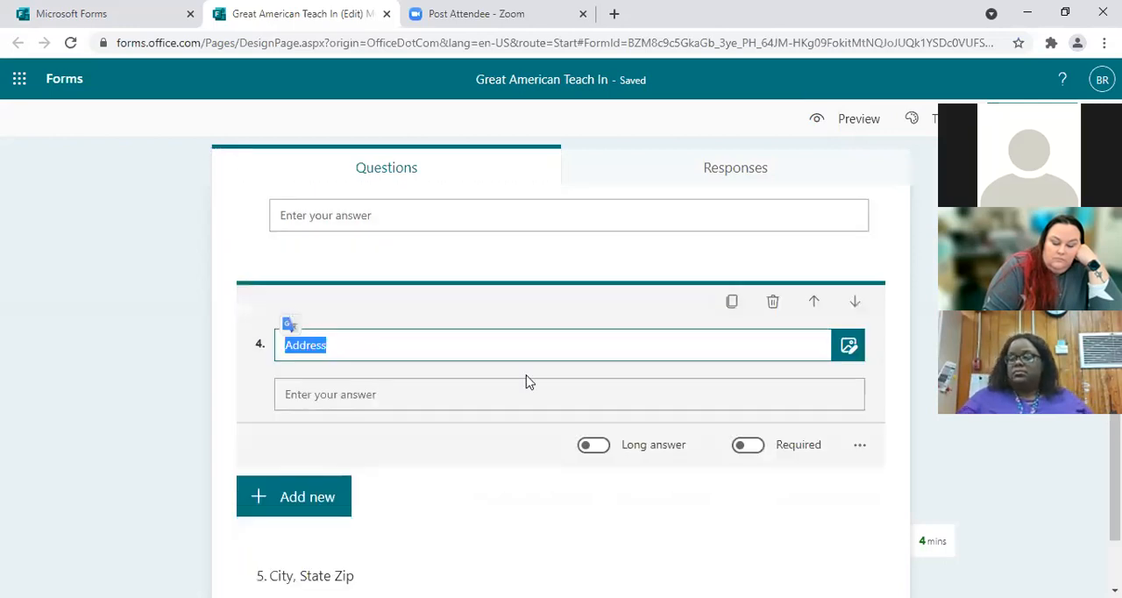
{"action": "left_click", "coordinate": [758, 451]}
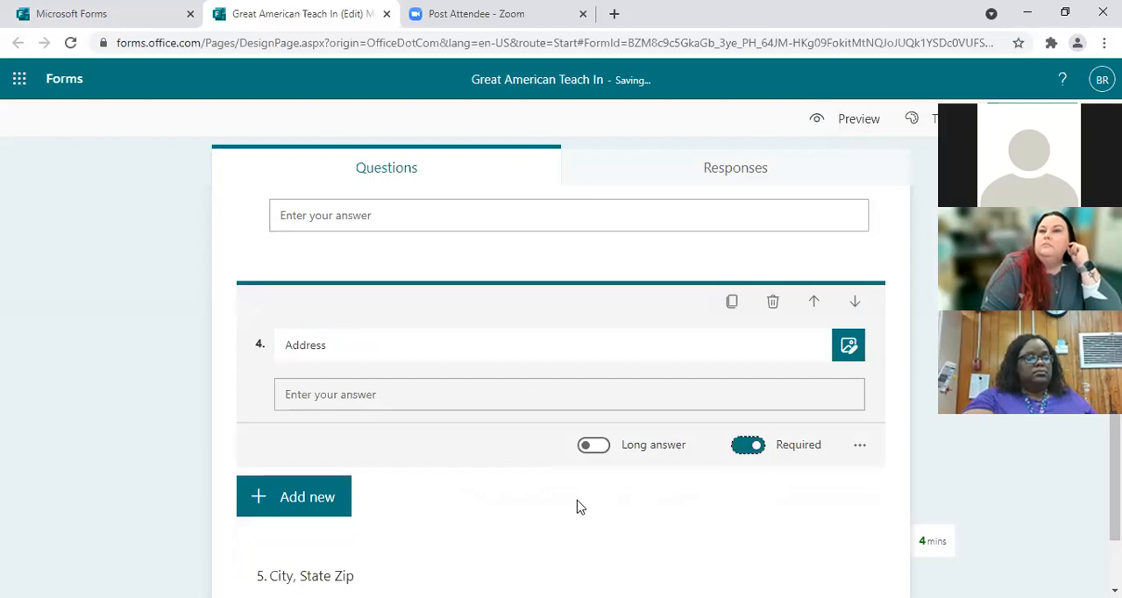
{"action": "scroll", "coordinate": [576, 505], "scroll_direction": "down", "scroll_amount": 1}
{"action": "left_click", "coordinate": [338, 468]}
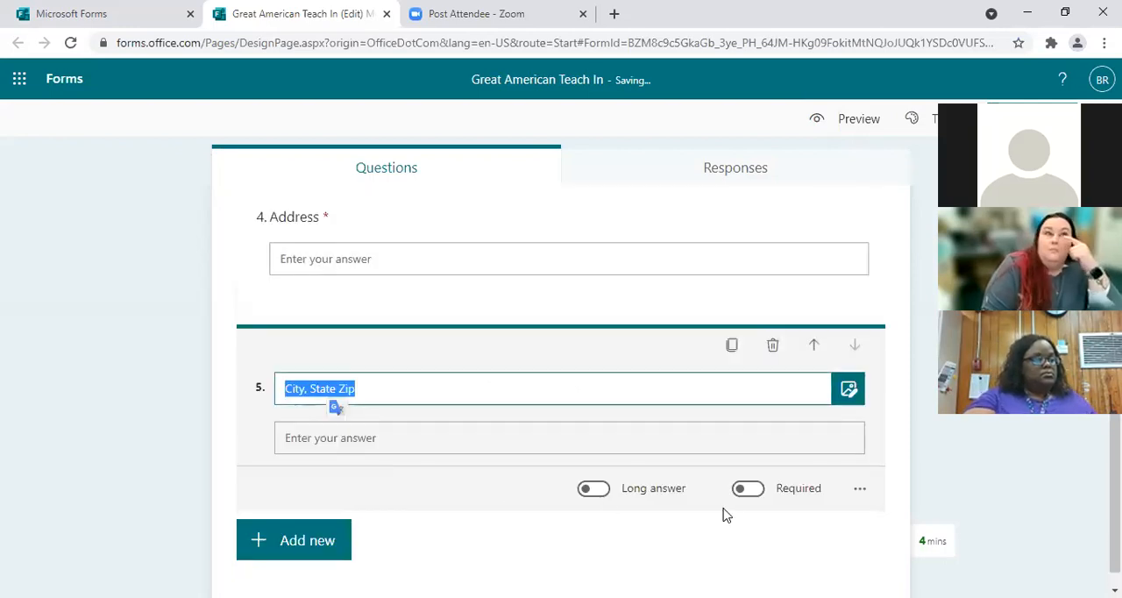
{"action": "left_click", "coordinate": [750, 490]}
Step: Add a sixth text question titled "Email Address" below the City, State Zip question
{"action": "scroll", "coordinate": [464, 497], "scroll_direction": "down", "scroll_amount": 1}
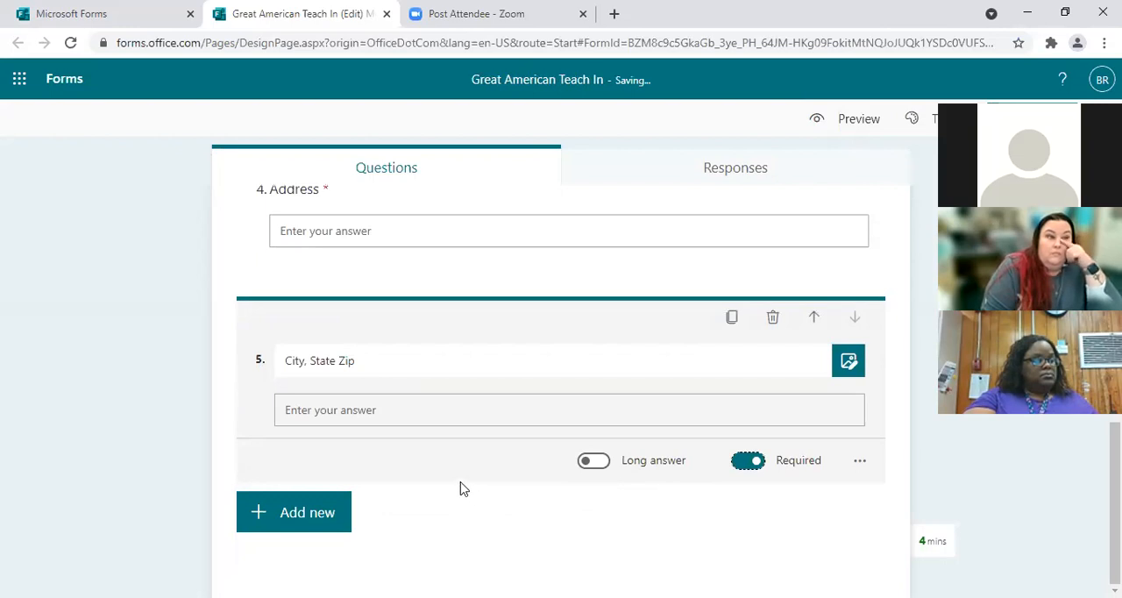
{"action": "left_click", "coordinate": [320, 517]}
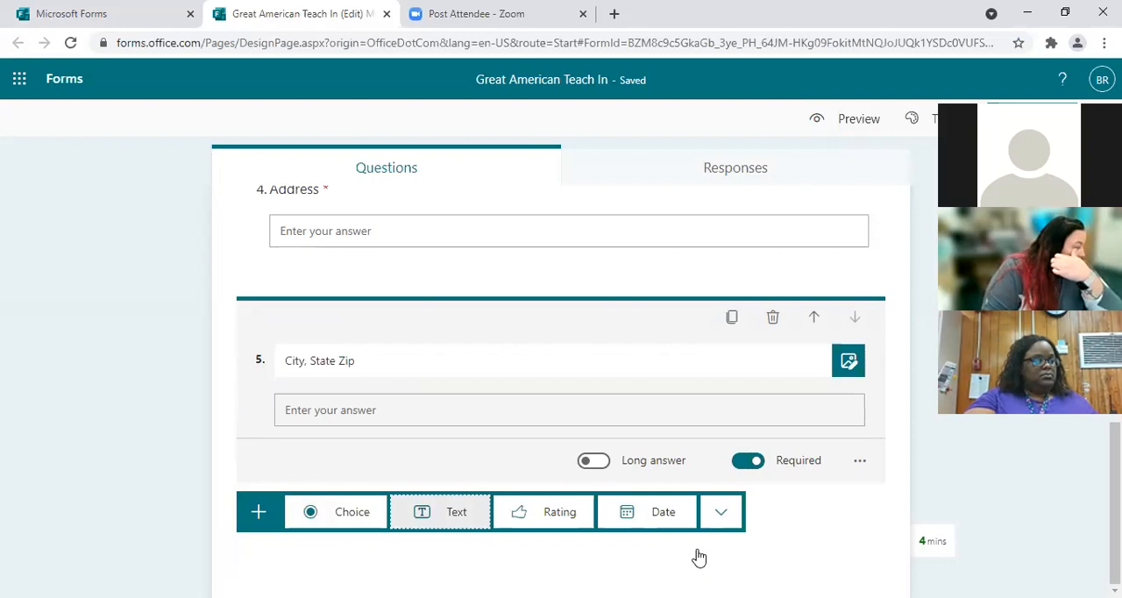
{"action": "left_click", "coordinate": [346, 493]}
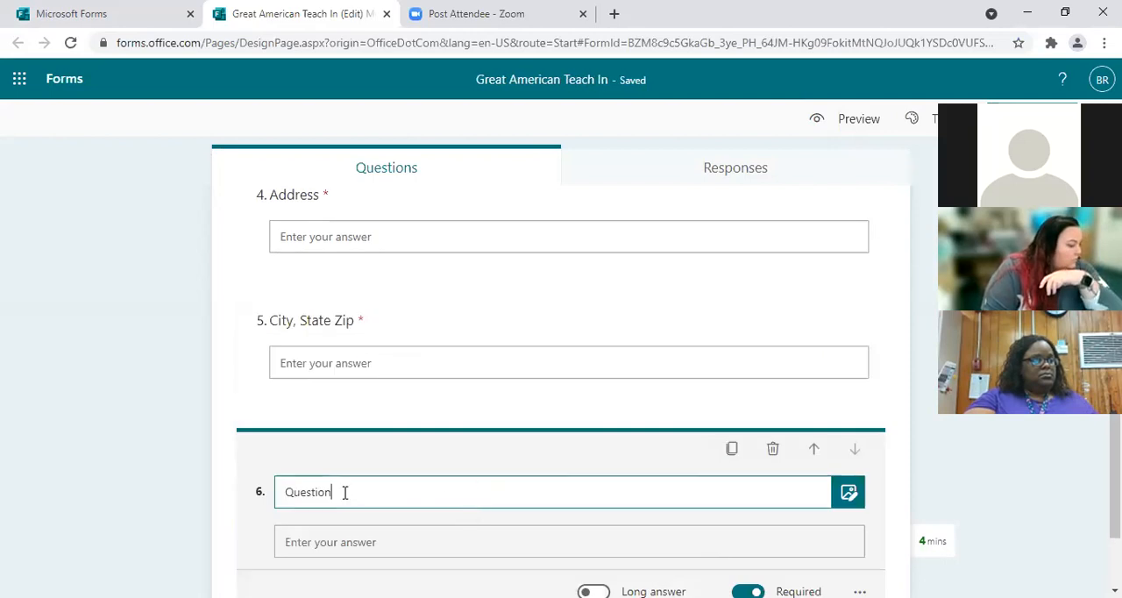
{"action": "left_click_drag", "start_coordinate": [344, 493], "coordinate": [242, 494]}
{"action": "type", "text": "E"}
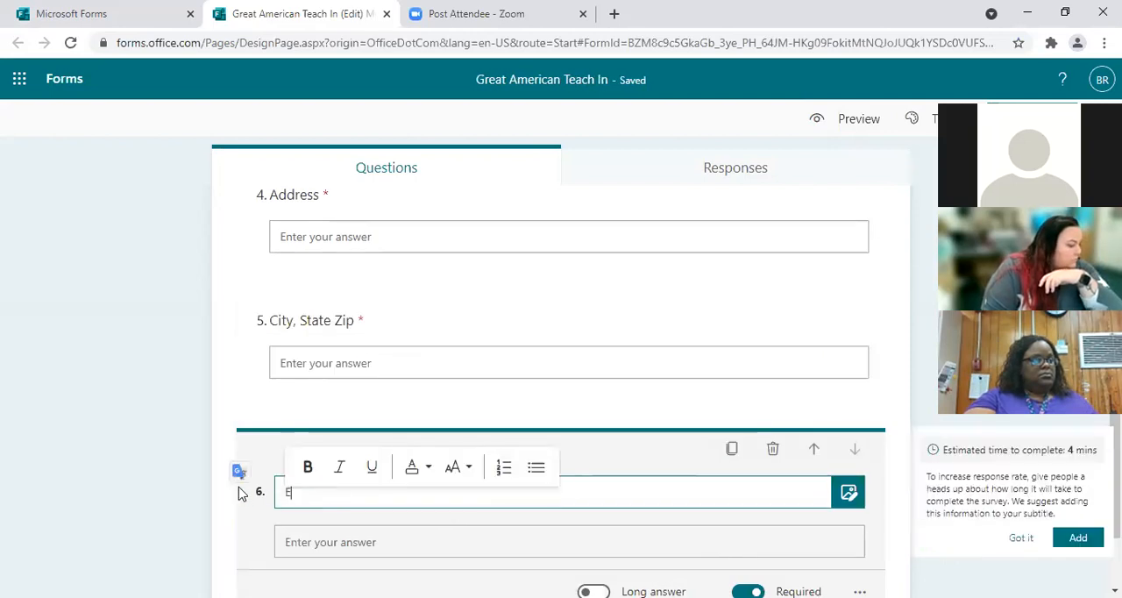
{"action": "type", "text": "mail Address"}
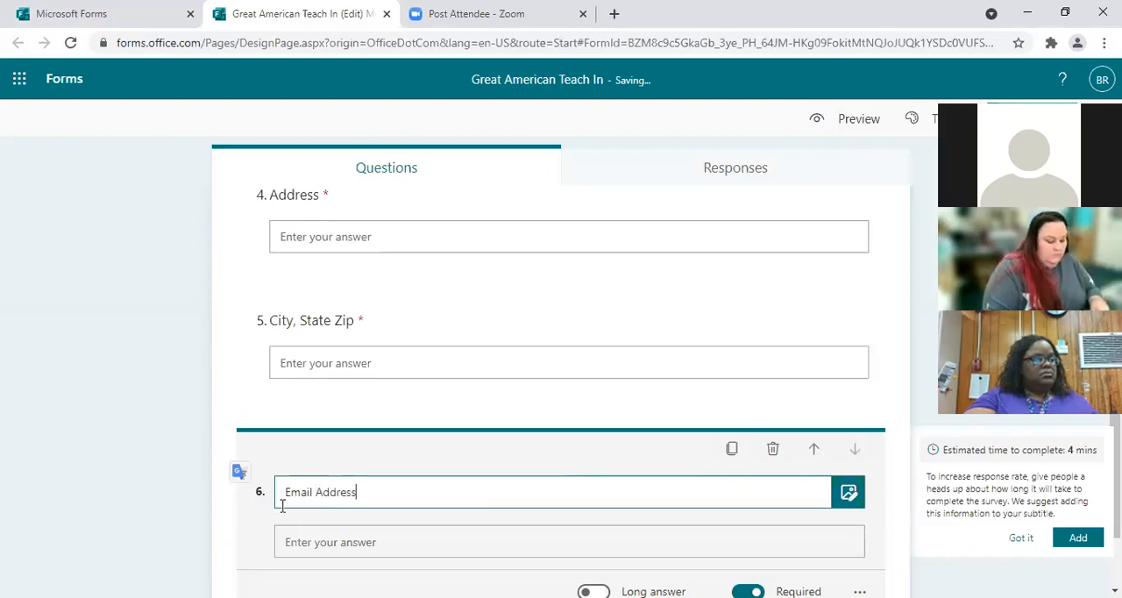
{"action": "scroll", "coordinate": [879, 565], "scroll_direction": "down", "scroll_amount": 2}
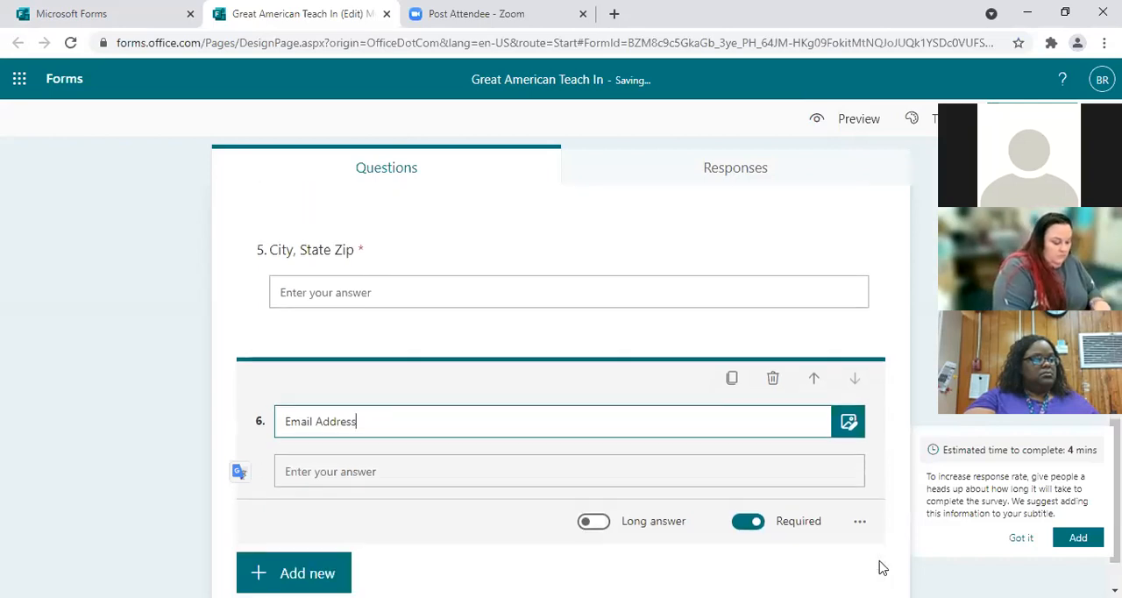
{"action": "left_click", "coordinate": [283, 521]}
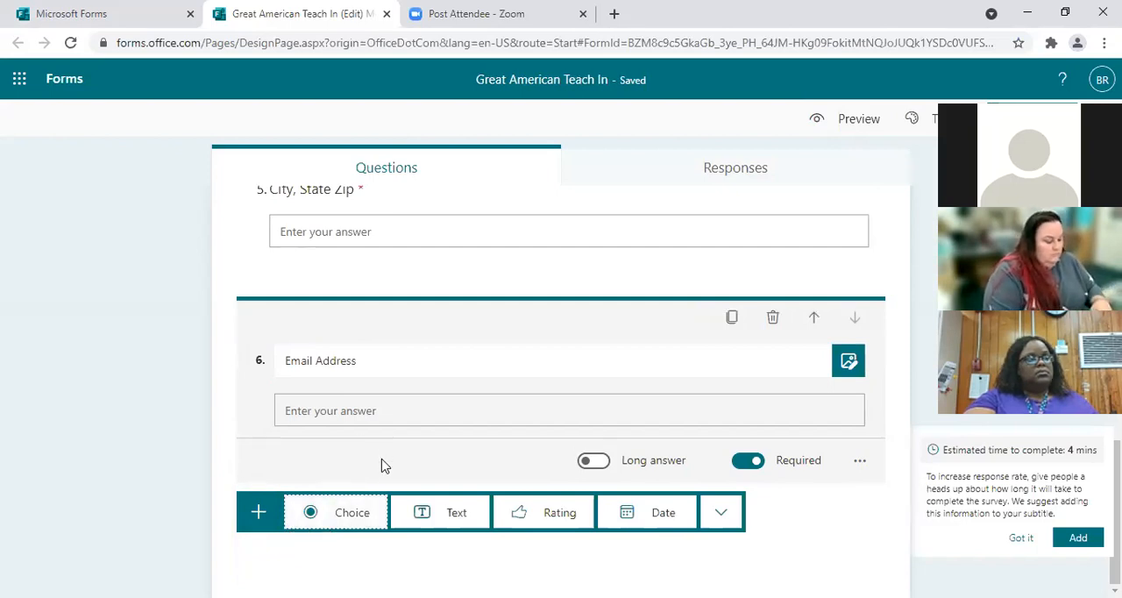
{"action": "left_click", "coordinate": [444, 516]}
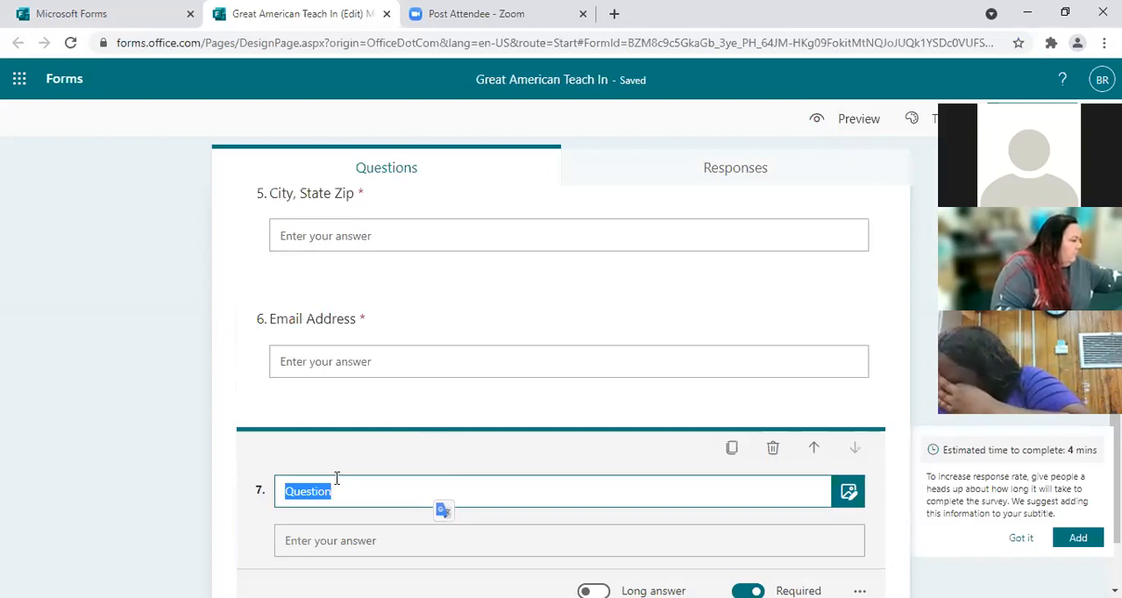
{"action": "scroll", "coordinate": [629, 571], "scroll_direction": "down", "scroll_amount": 2}
{"action": "left_click", "coordinate": [430, 363]}
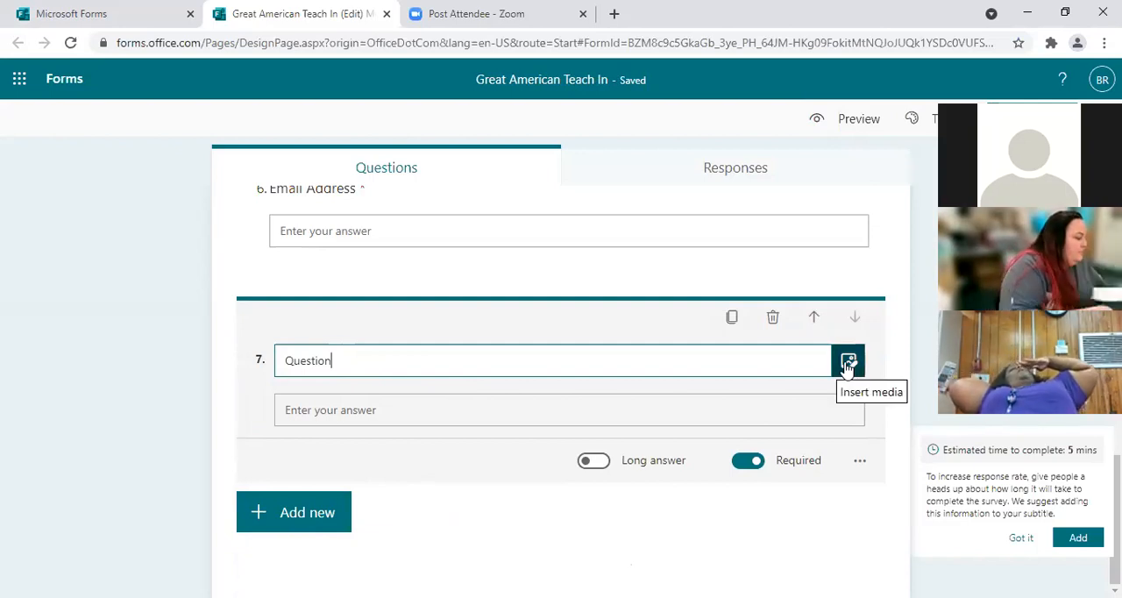
{"action": "left_click", "coordinate": [772, 320]}
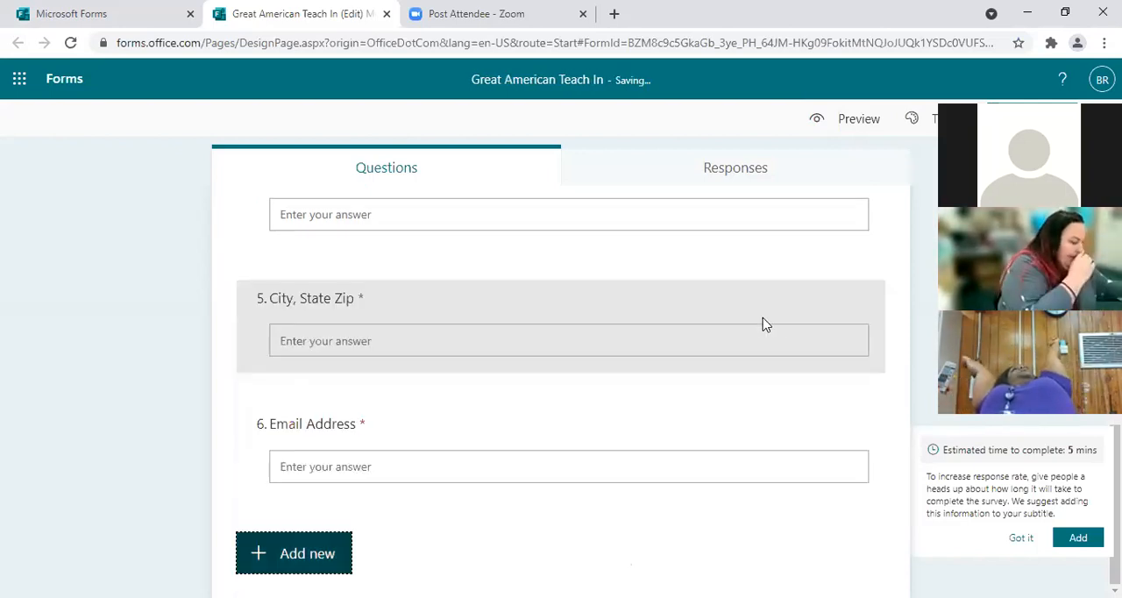
Step: Add a choice question titled "School Level" below Email Address and name its first option "All Schools"
{"action": "left_click", "coordinate": [292, 569]}
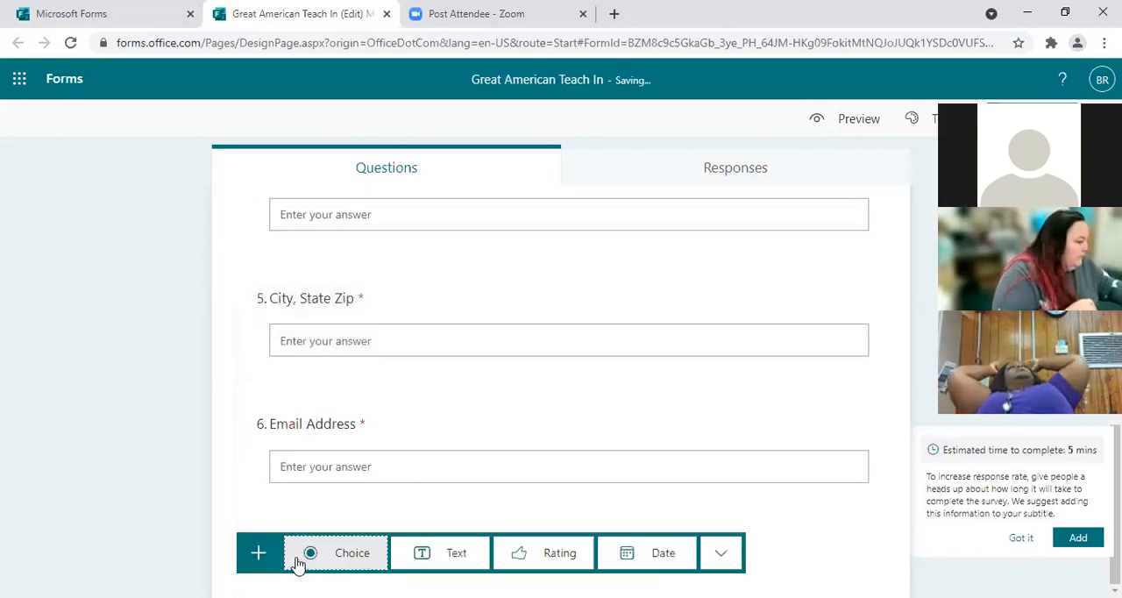
{"action": "left_click", "coordinate": [358, 551]}
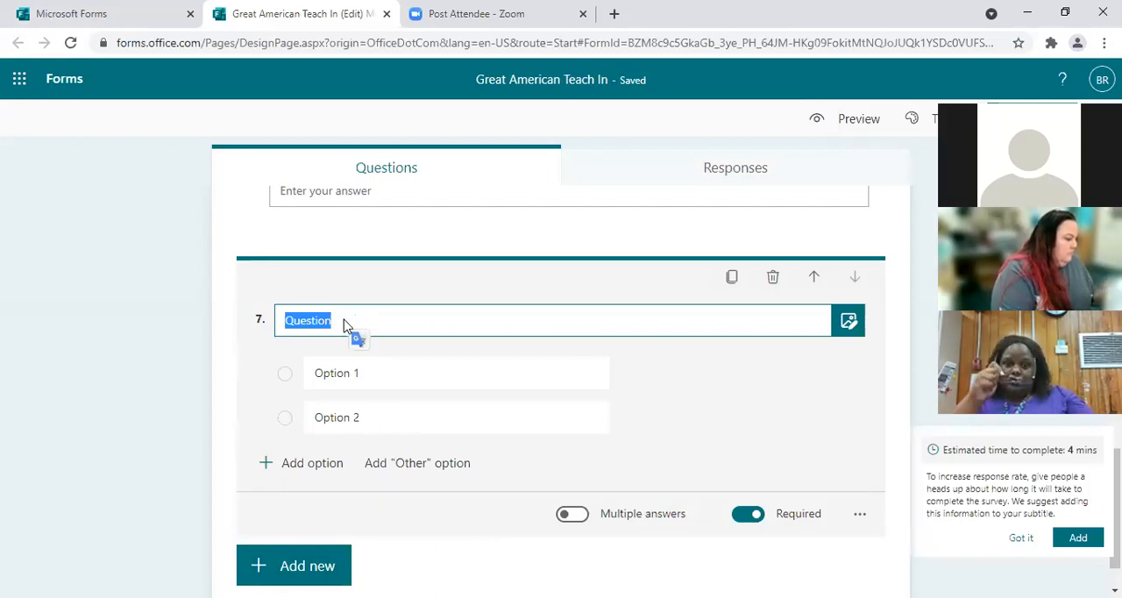
{"action": "type", "text": "Sch"}
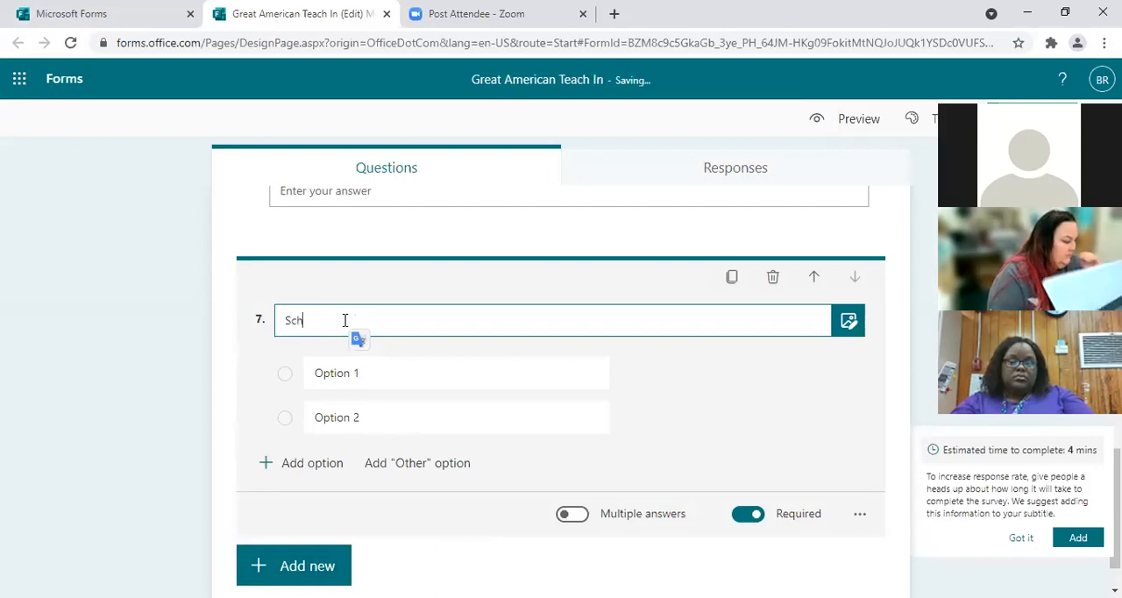
{"action": "type", "text": "ool Level"}
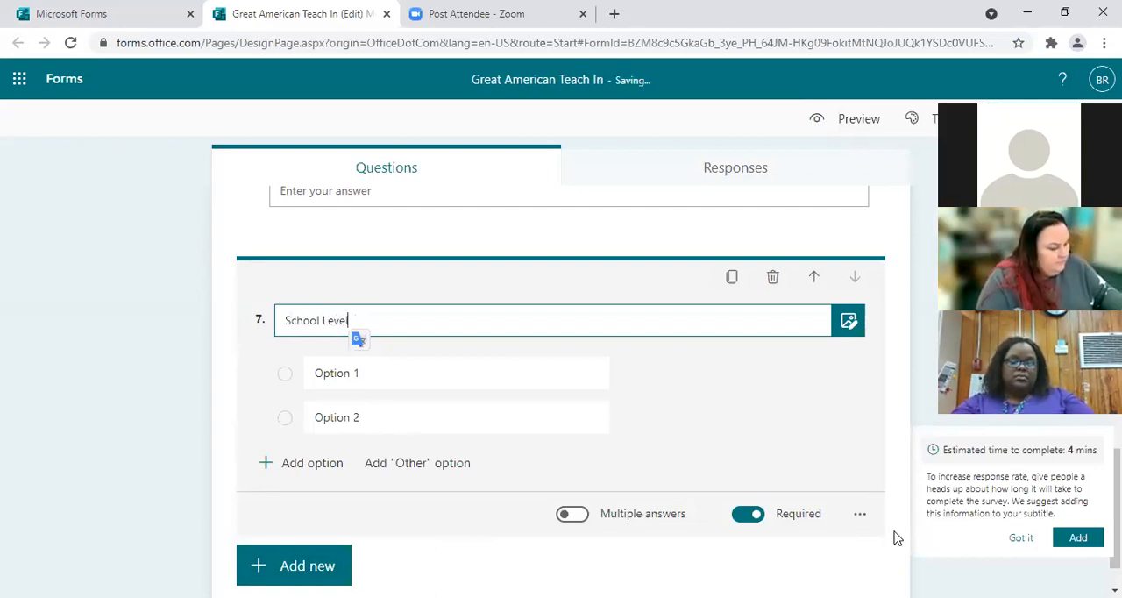
{"action": "left_click", "coordinate": [344, 383]}
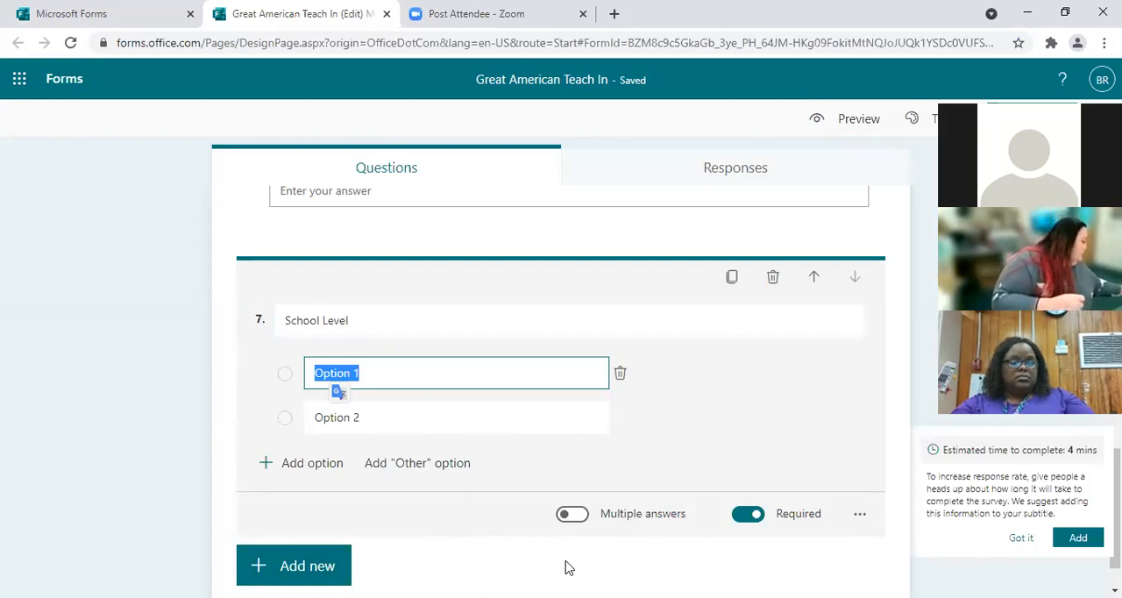
{"action": "type", "text": "All Schools"}
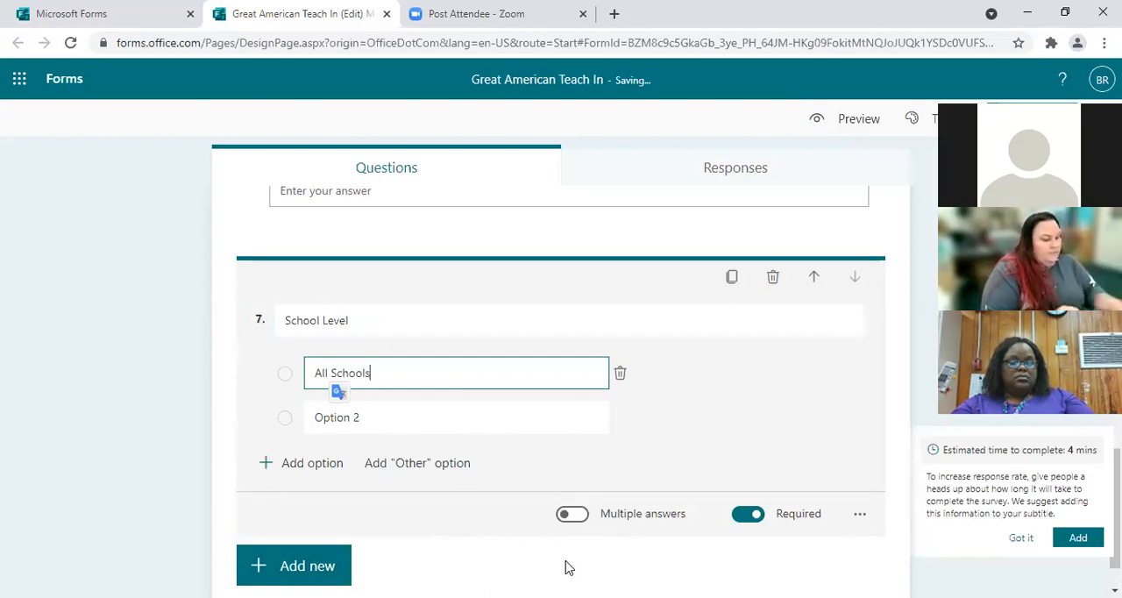
Step: Name the second option of the School Level question "Elementary"
{"action": "left_click", "coordinate": [325, 422]}
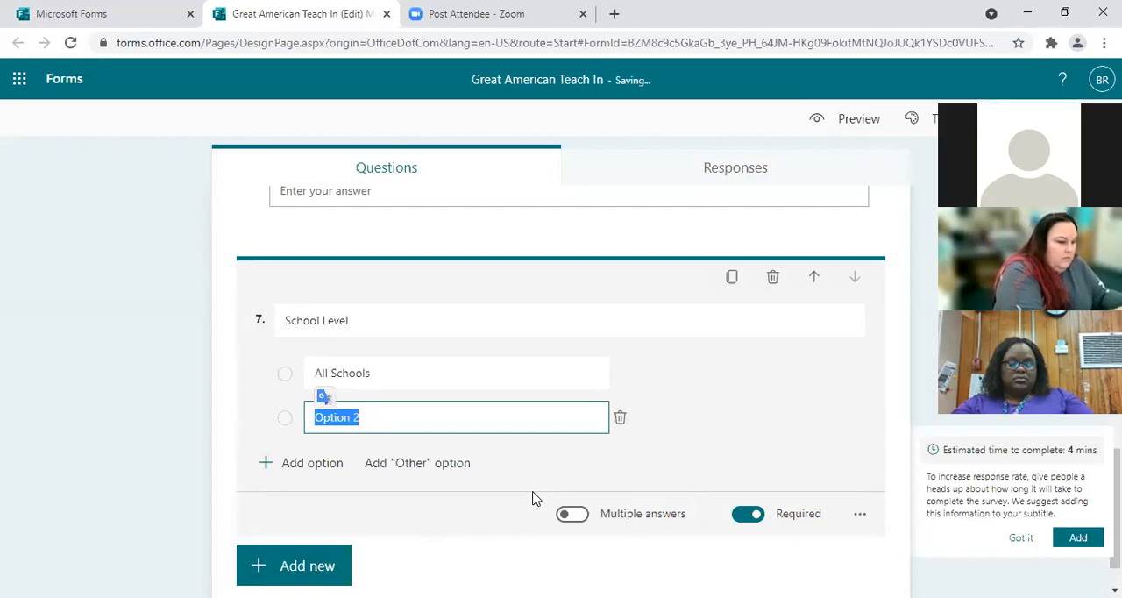
{"action": "type", "text": "Elementary"}
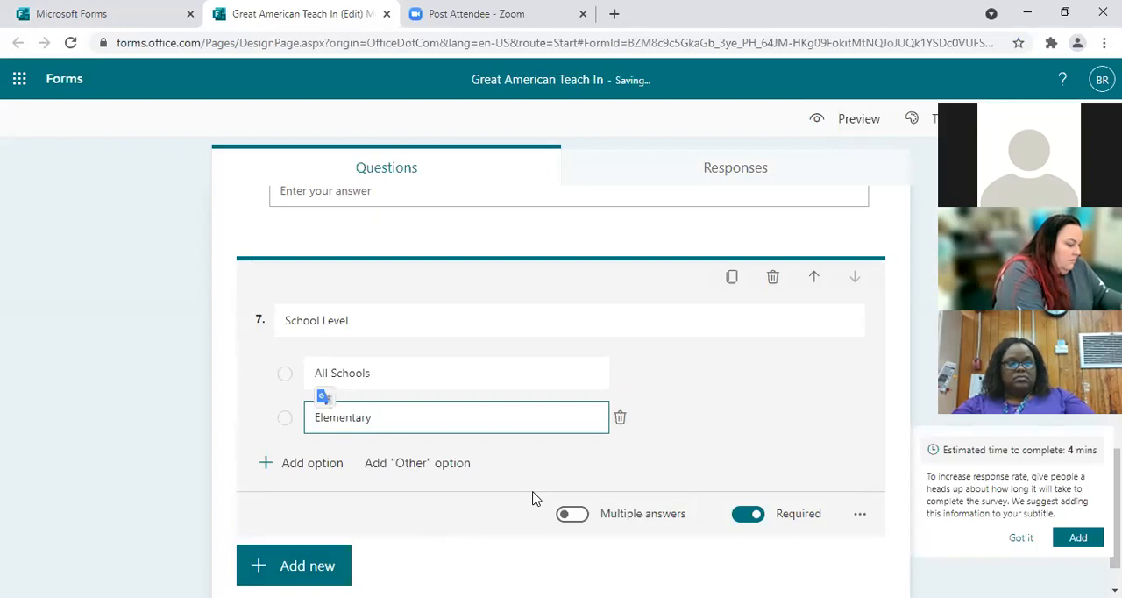
Step: Add two more options, "Middle" and "High School", to the School Level question
{"action": "left_click", "coordinate": [314, 463]}
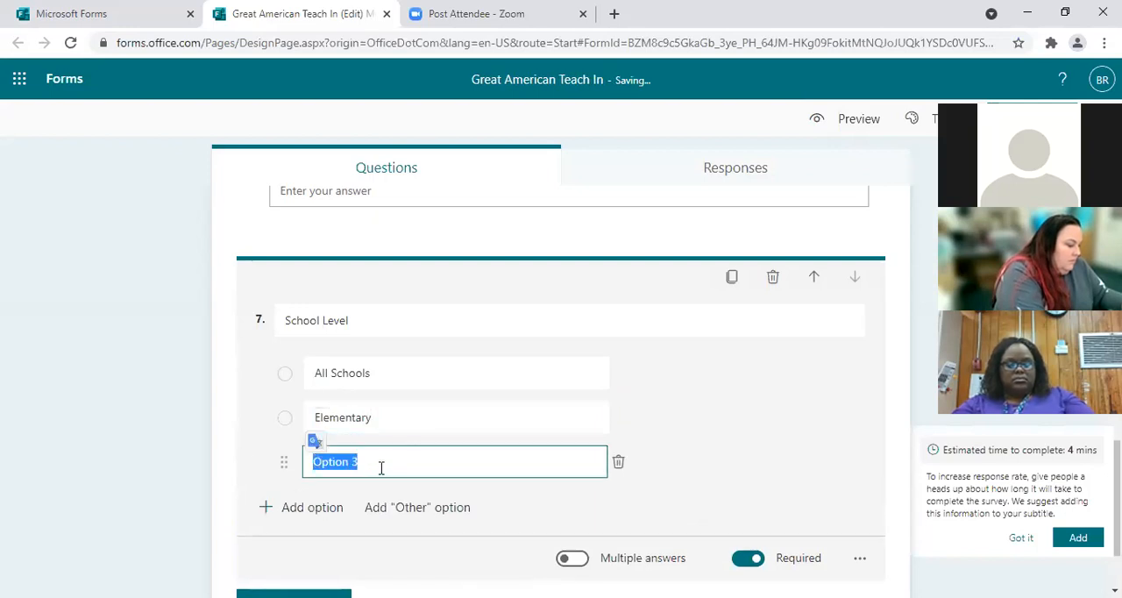
{"action": "type", "text": "Middle"}
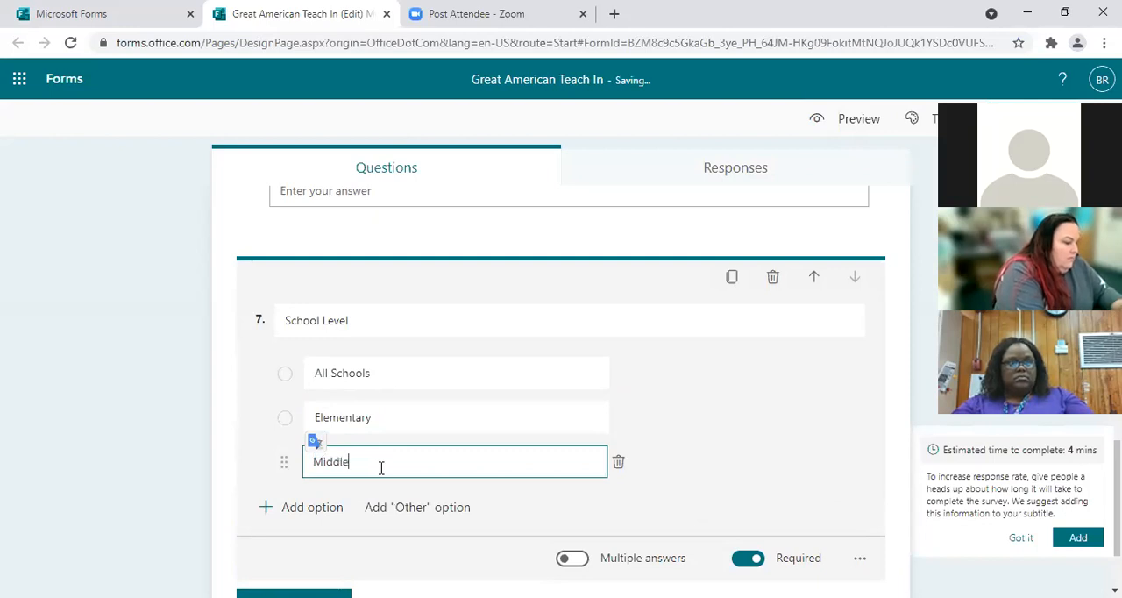
{"action": "left_click", "coordinate": [318, 518]}
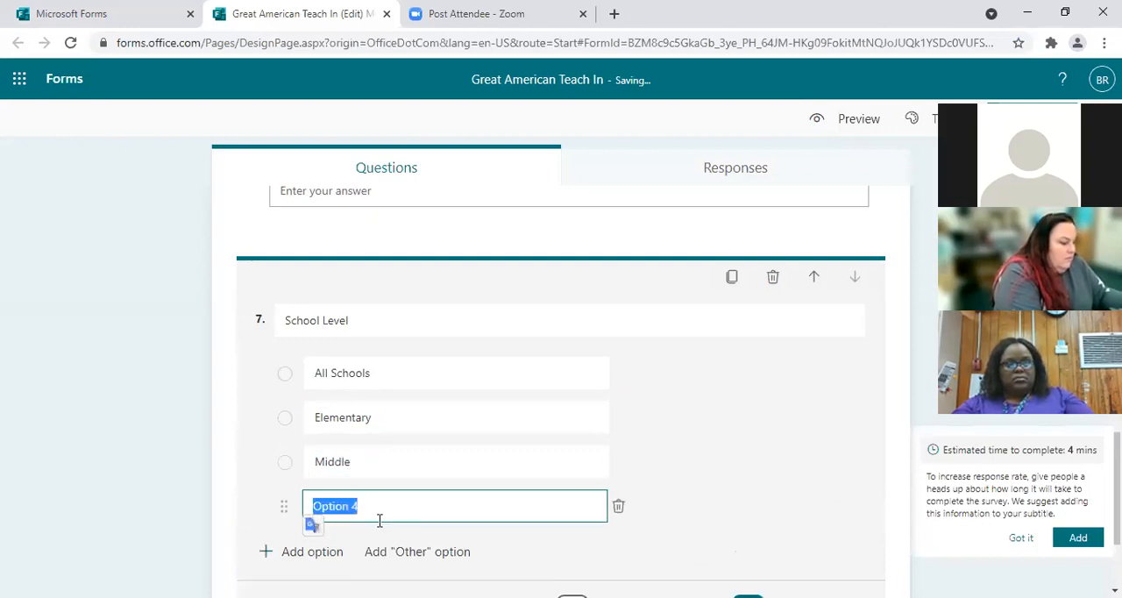
{"action": "type", "text": "High School"}
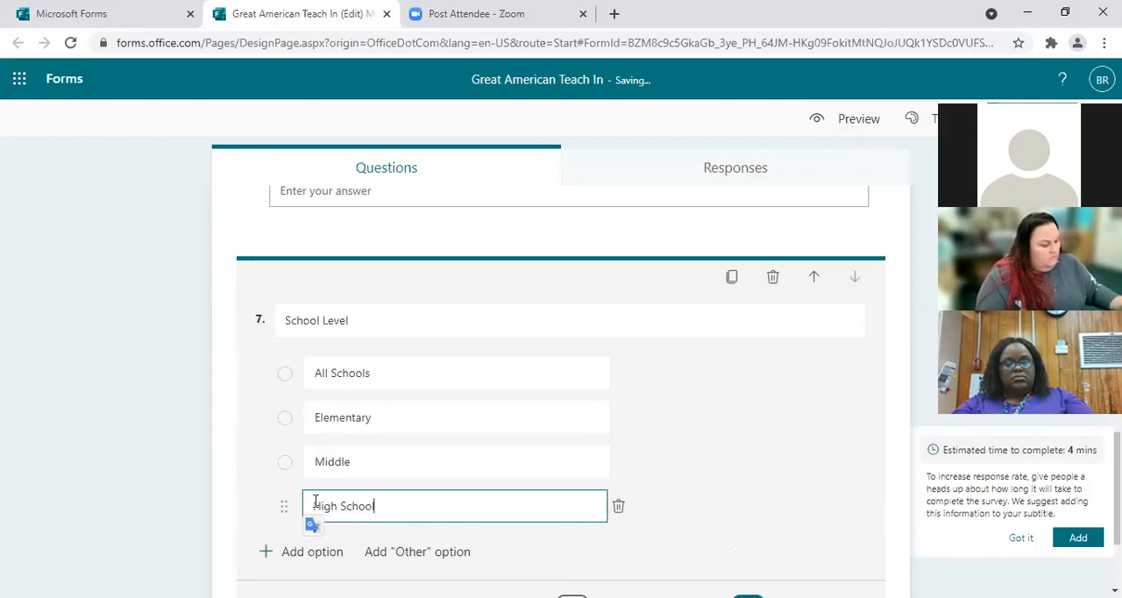
Step: Delete the "High School", "Middle" and "All Schools" options from the School Level question
{"action": "scroll", "coordinate": [769, 471], "scroll_direction": "down", "scroll_amount": 2}
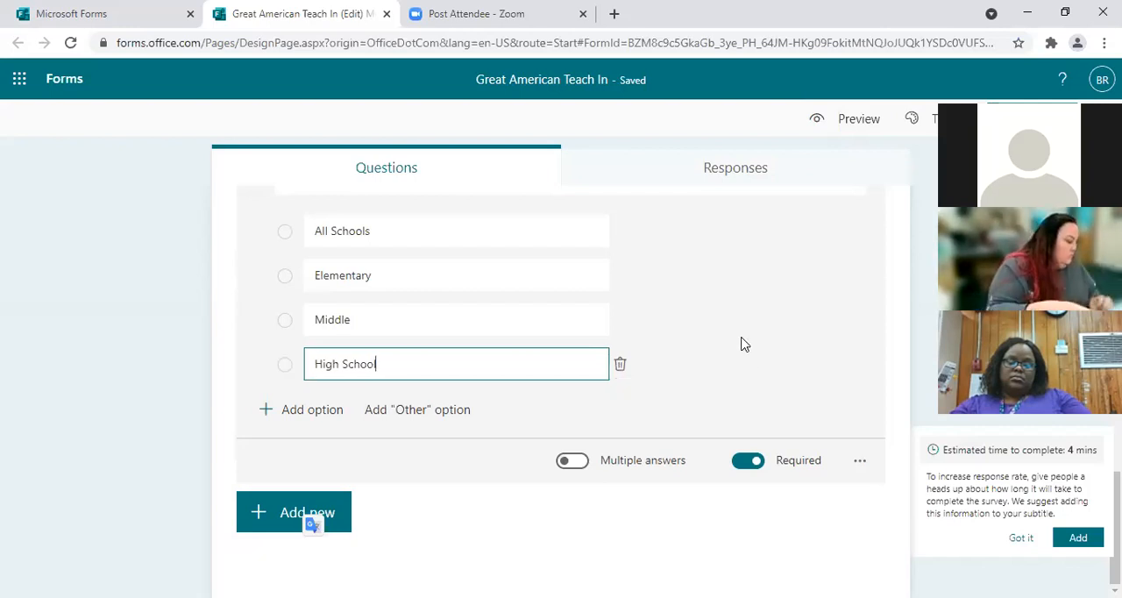
{"action": "left_click", "coordinate": [618, 367]}
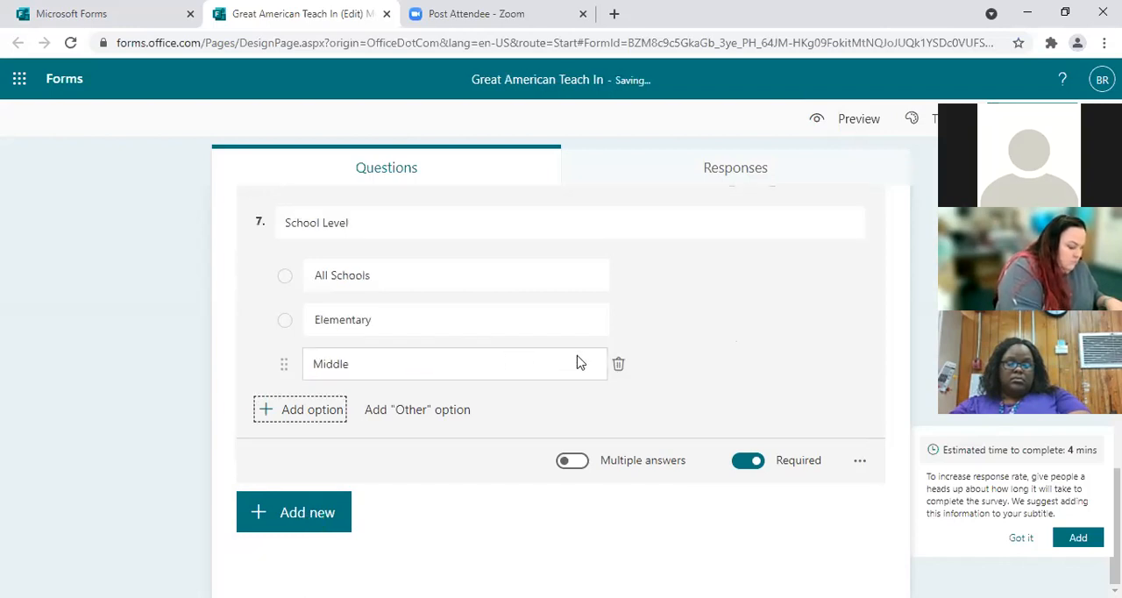
{"action": "left_click", "coordinate": [619, 367]}
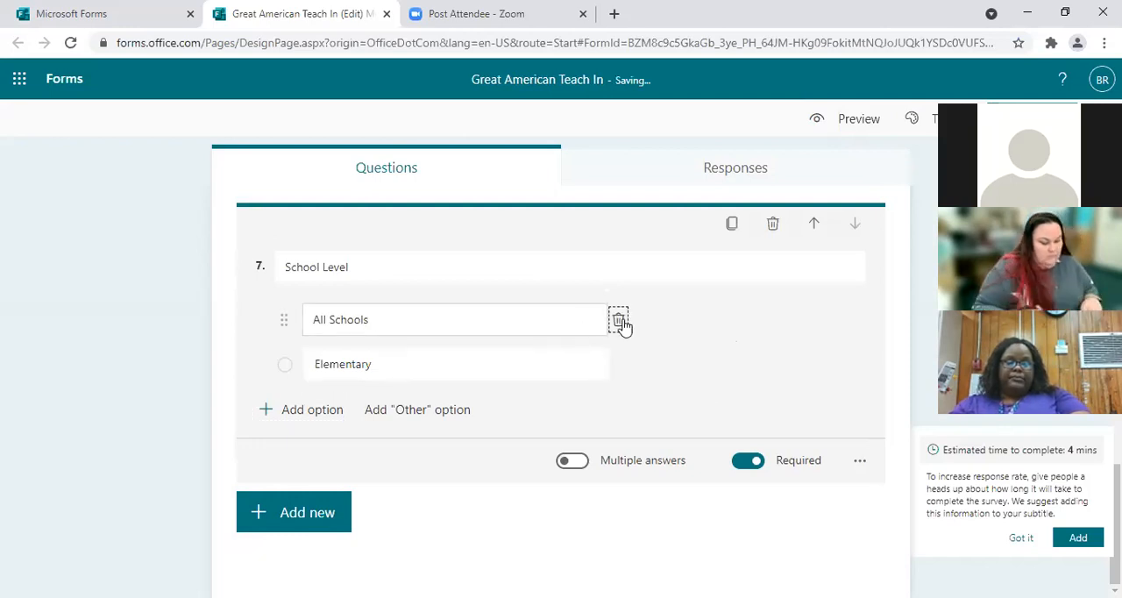
{"action": "left_click", "coordinate": [619, 320]}
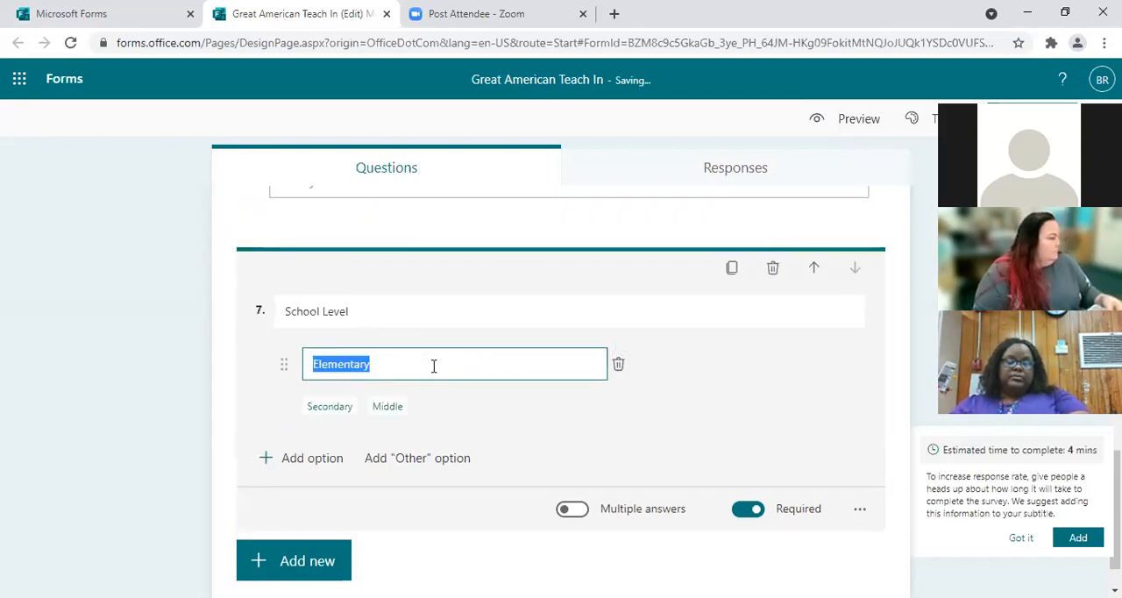
Step: Extend the remaining School Level option's text to "Elementary K-2"
{"action": "left_click", "coordinate": [396, 366]}
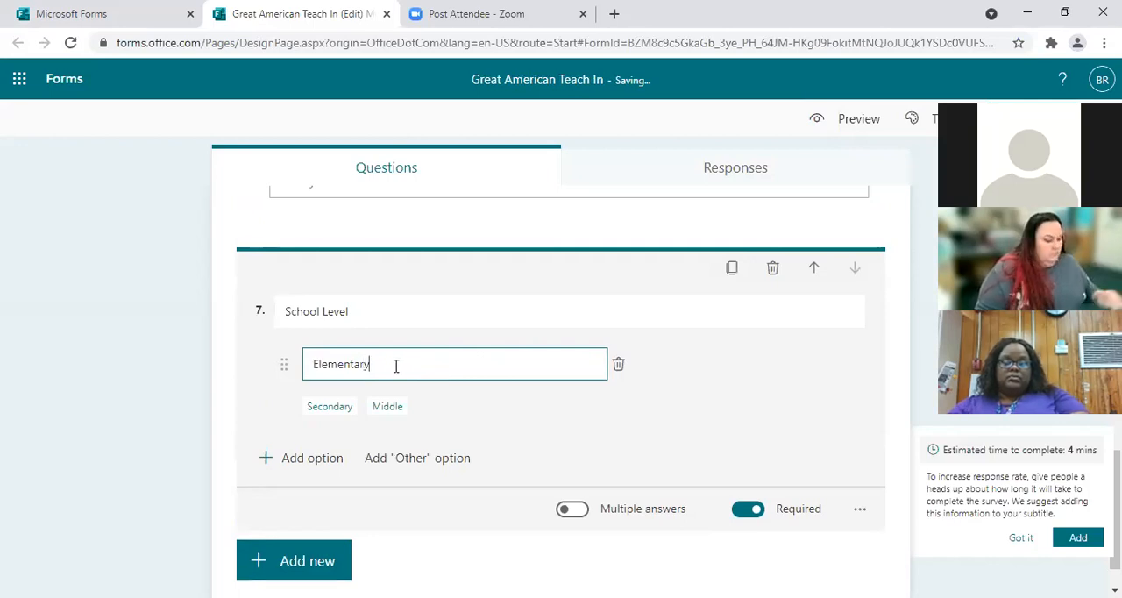
{"action": "type", "text": "K"}
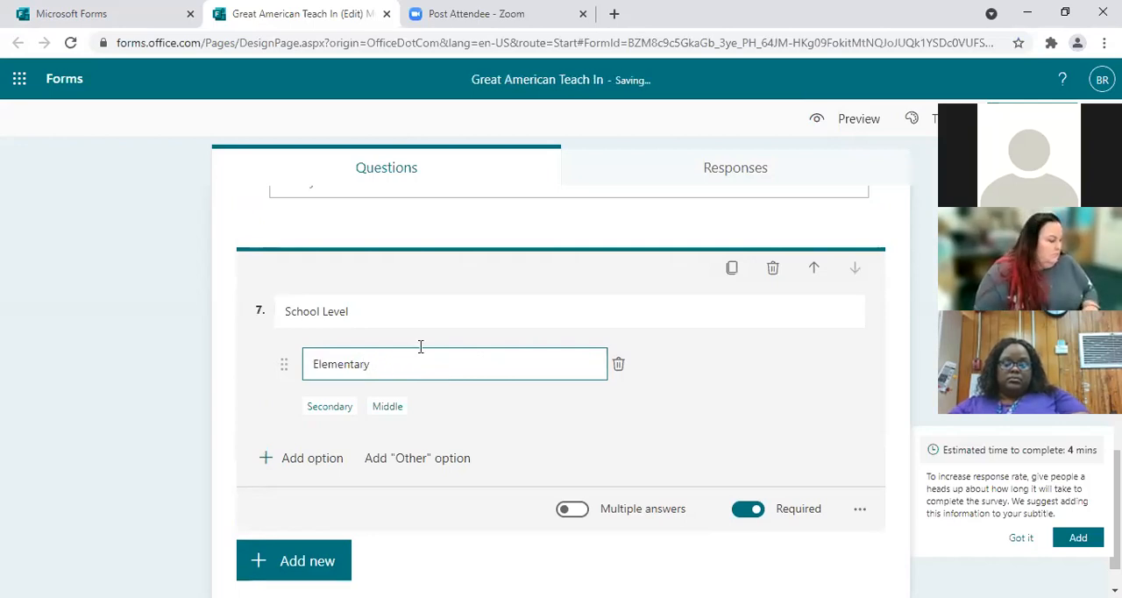
{"action": "type", "text": "-2"}
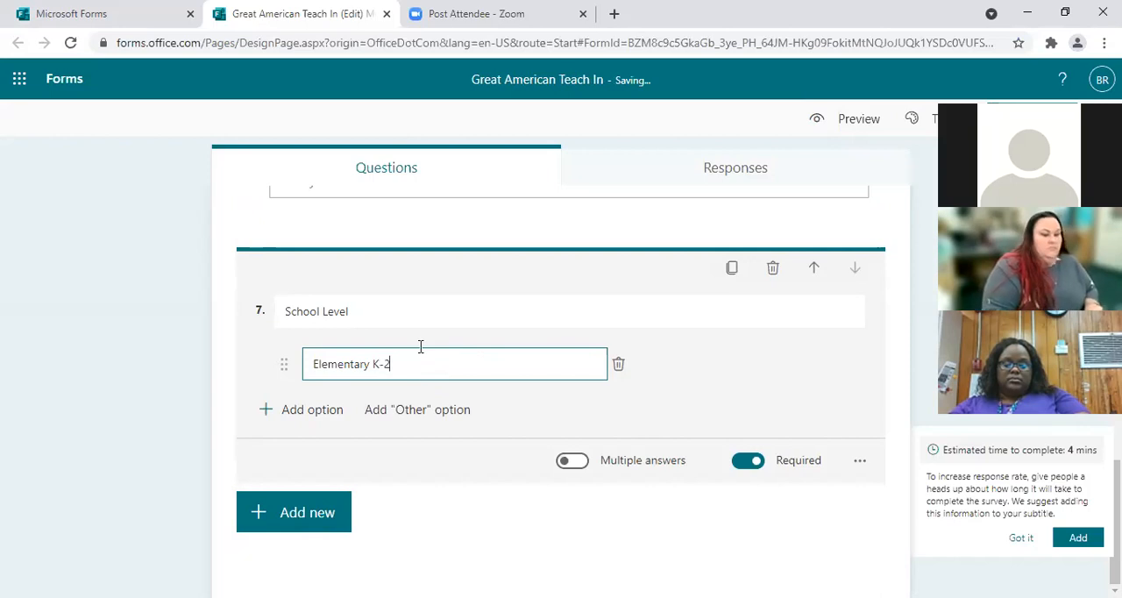
Step: Add a second option named "Elementary 3-5" to the School Level question
{"action": "left_click", "coordinate": [320, 410]}
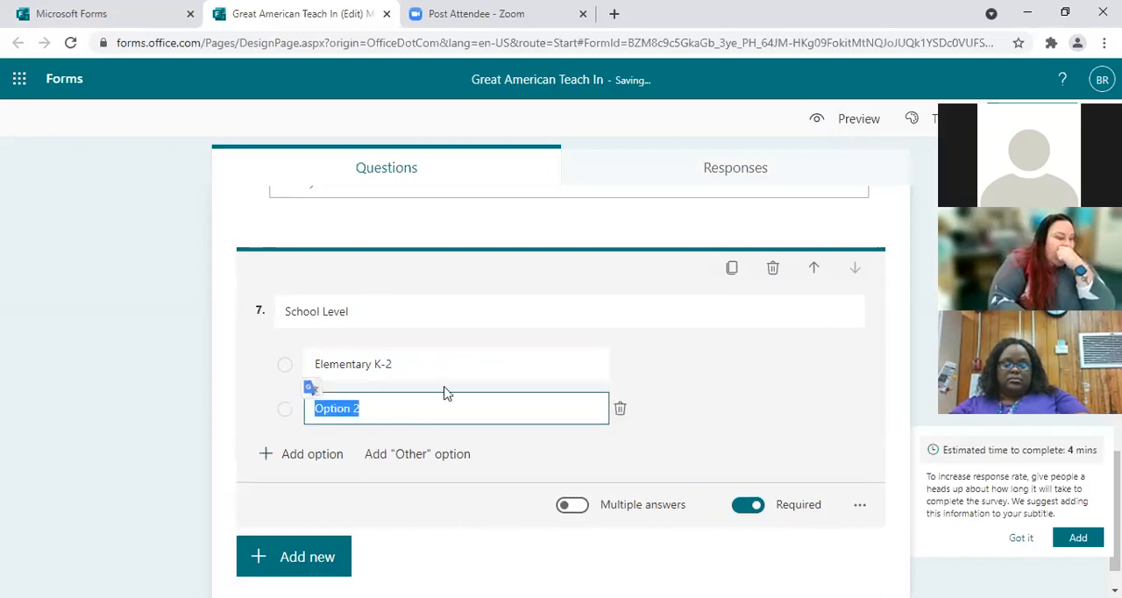
{"action": "type", "text": "Elementary 3-5"}
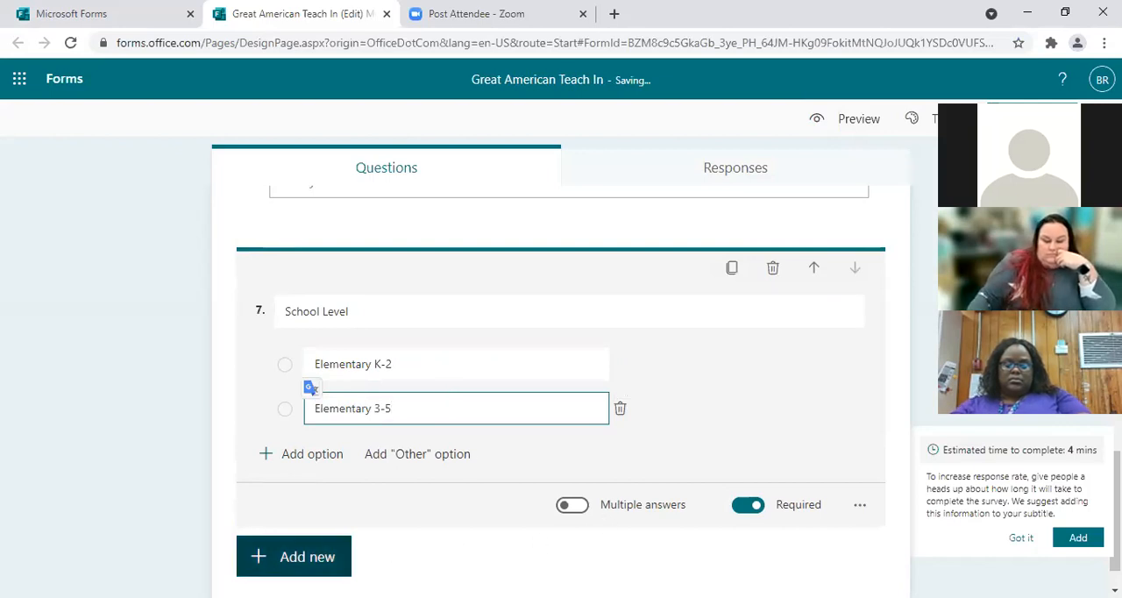
{"action": "left_click", "coordinate": [417, 566]}
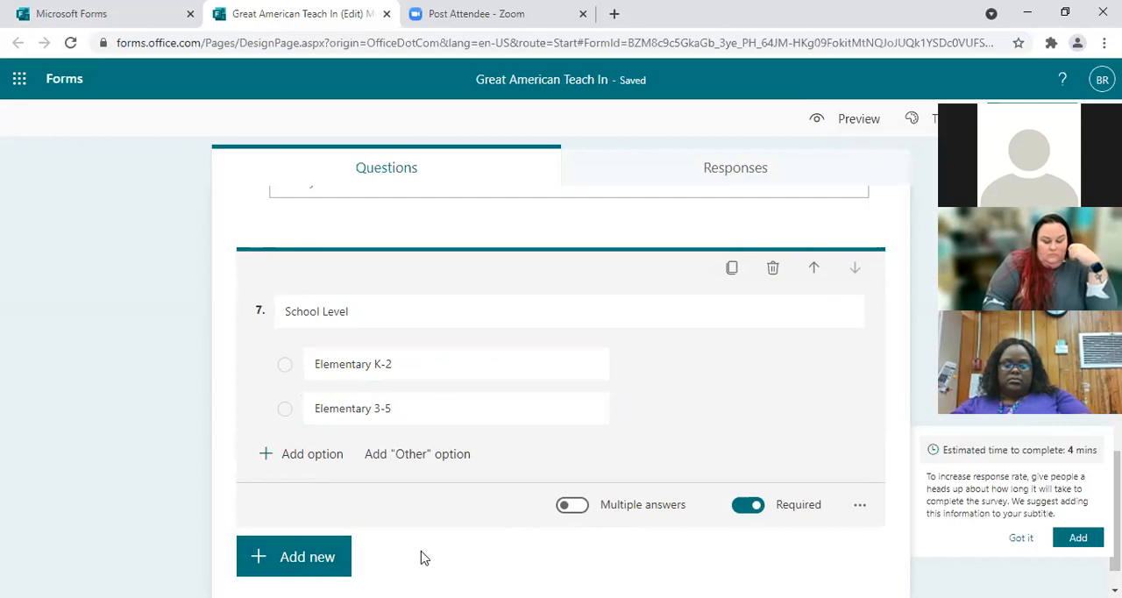
Step: Add an eighth question of the text type below the School Level question
{"action": "scroll", "coordinate": [422, 558], "scroll_direction": "down", "scroll_amount": 1}
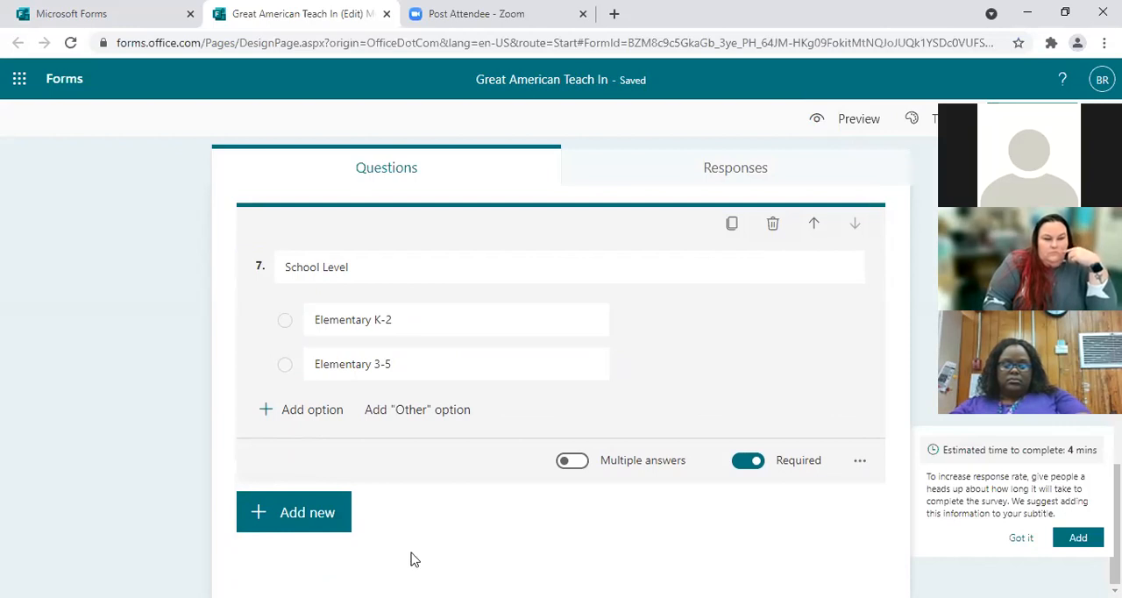
{"action": "left_click", "coordinate": [336, 512]}
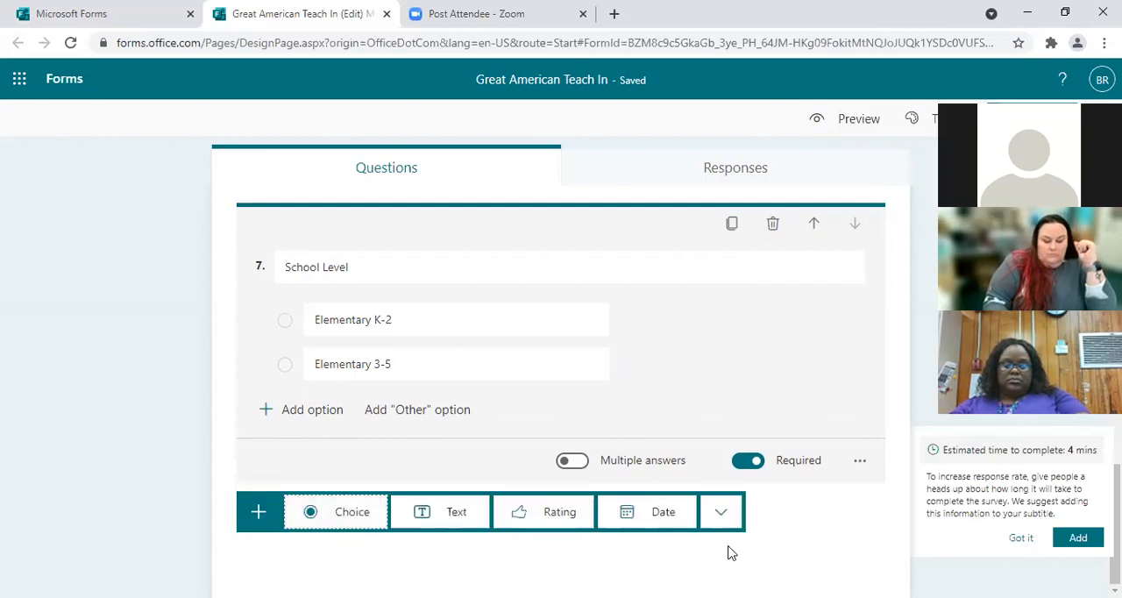
{"action": "left_click", "coordinate": [454, 521]}
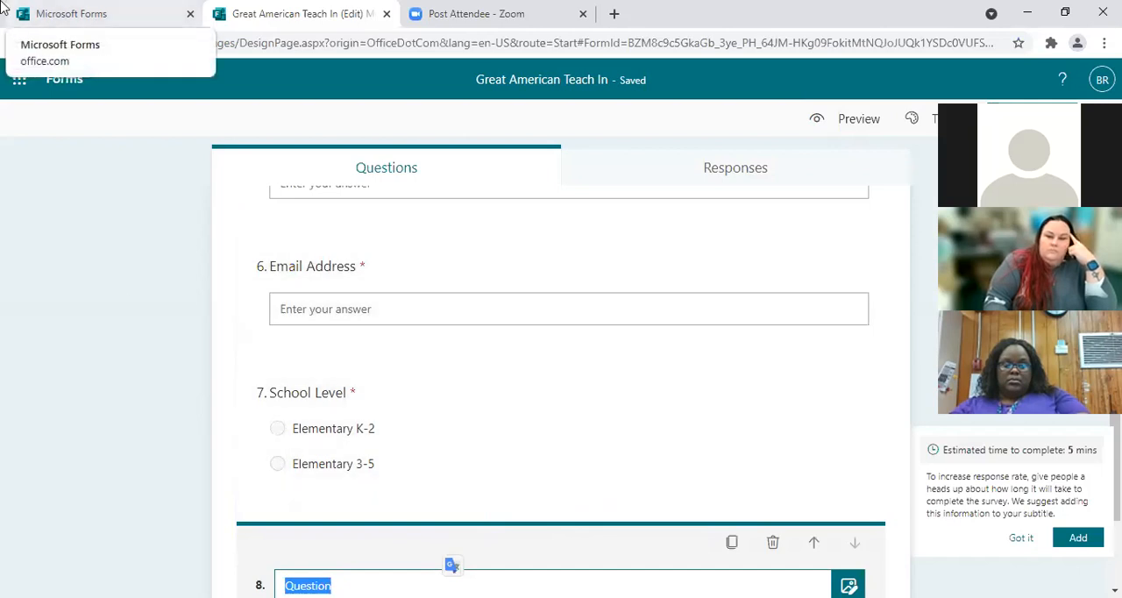
{"action": "left_click", "coordinate": [903, 386]}
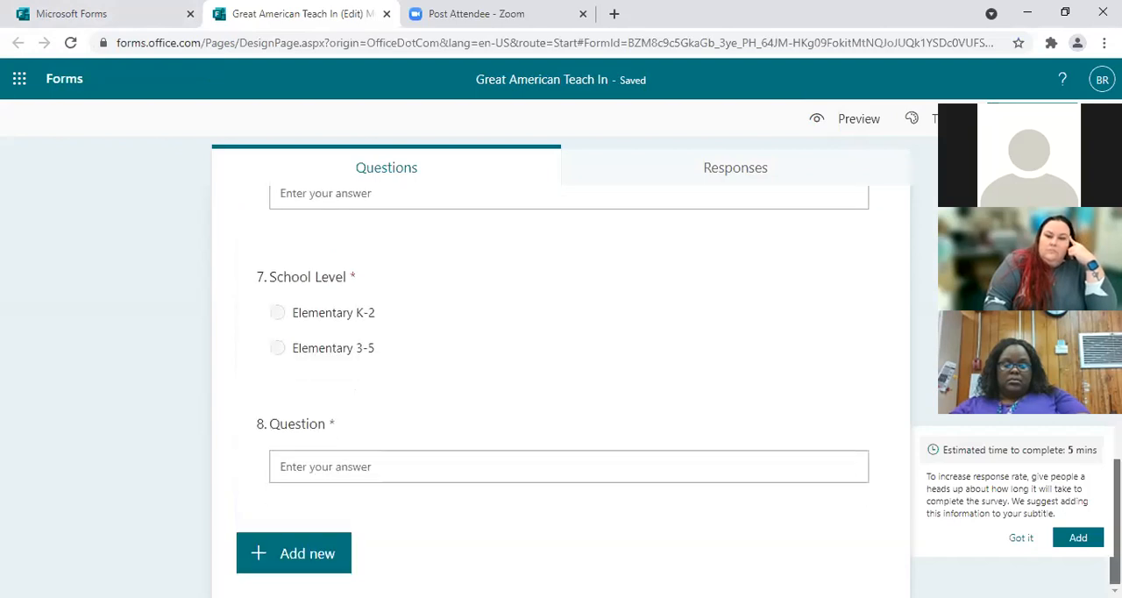
Step: Title the eighth question "Subject Matter" and allow a long answer for it
{"action": "left_click", "coordinate": [328, 429]}
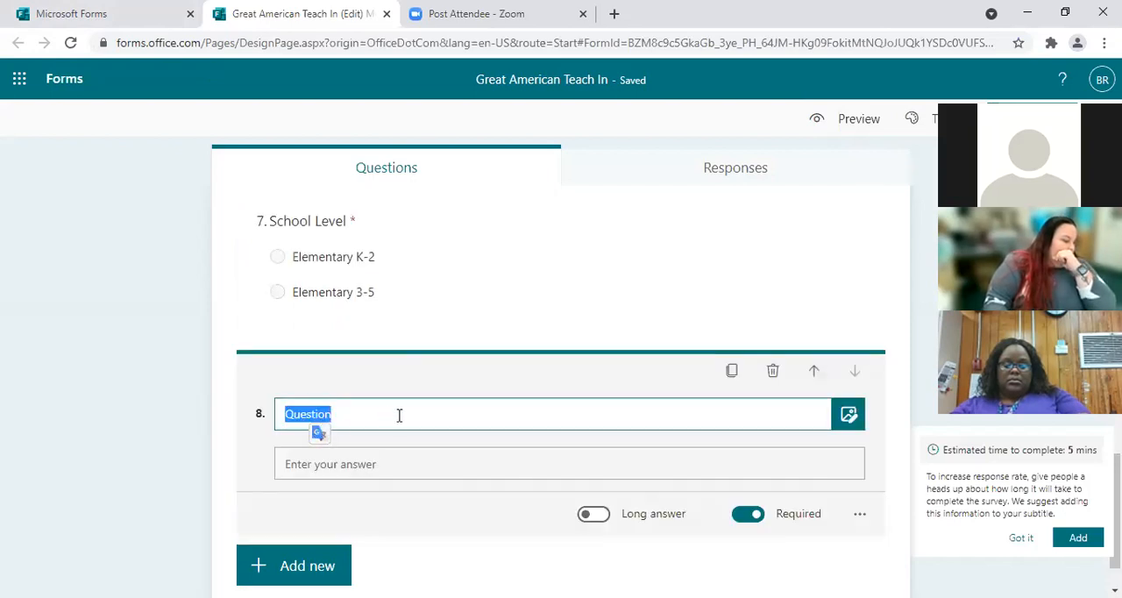
{"action": "type", "text": "Subje"}
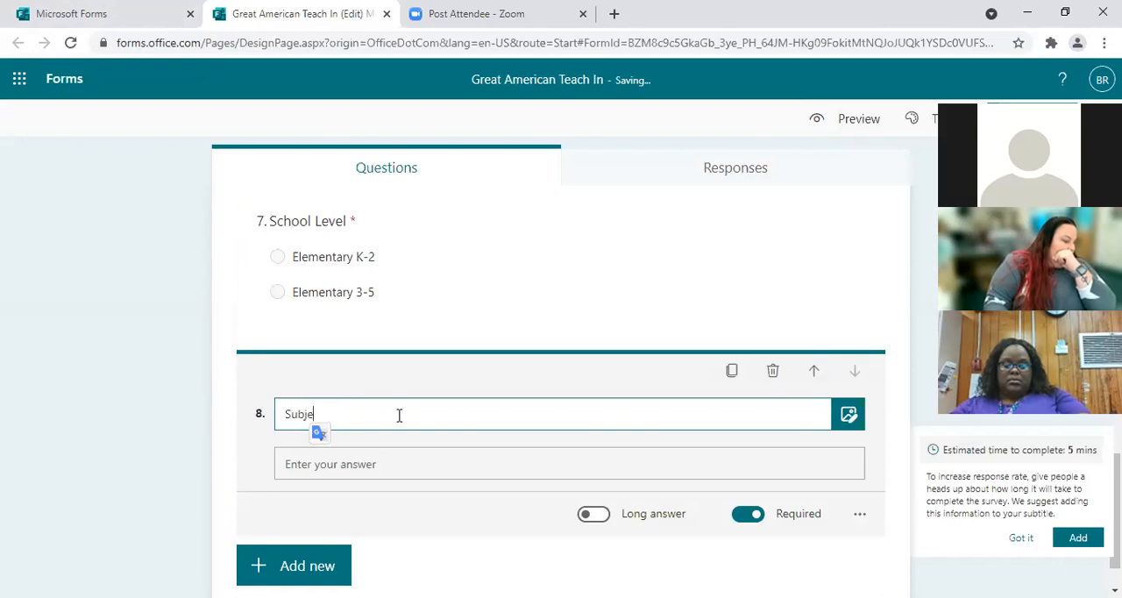
{"action": "type", "text": "ct Matter"}
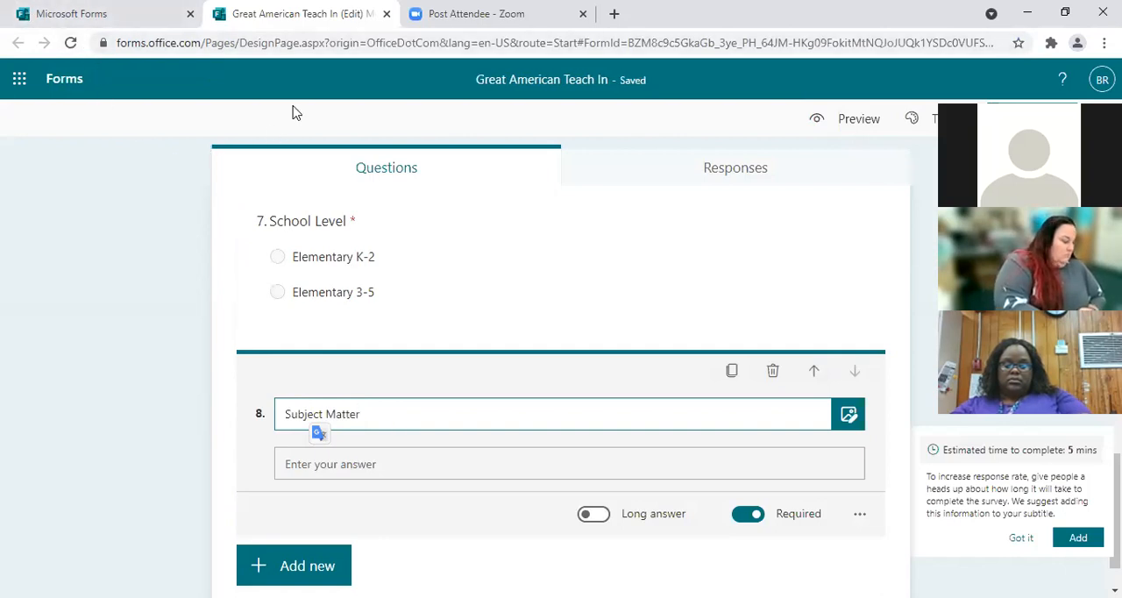
{"action": "left_click", "coordinate": [602, 517]}
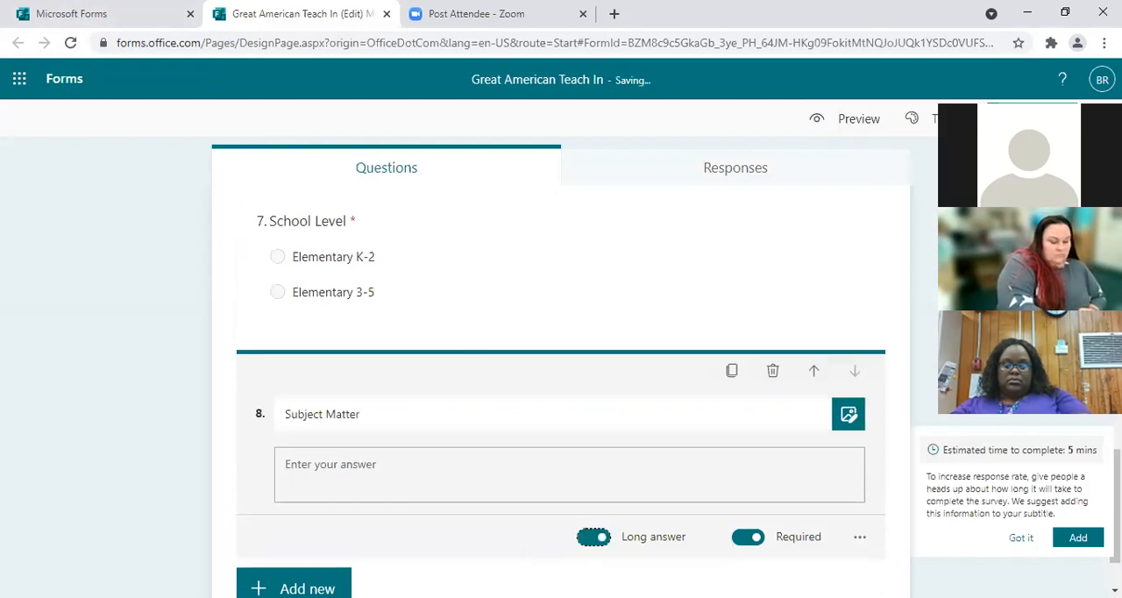
{"action": "left_click", "coordinate": [531, 577]}
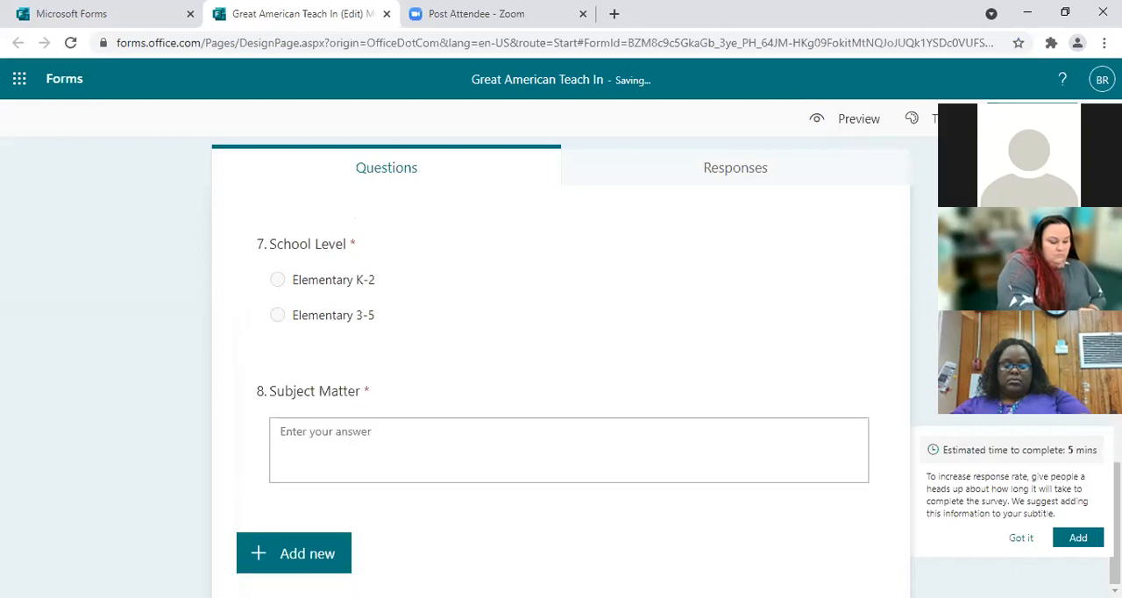
Step: Add a ninth question of the text type below the Subject Matter question
{"action": "left_click", "coordinate": [301, 552]}
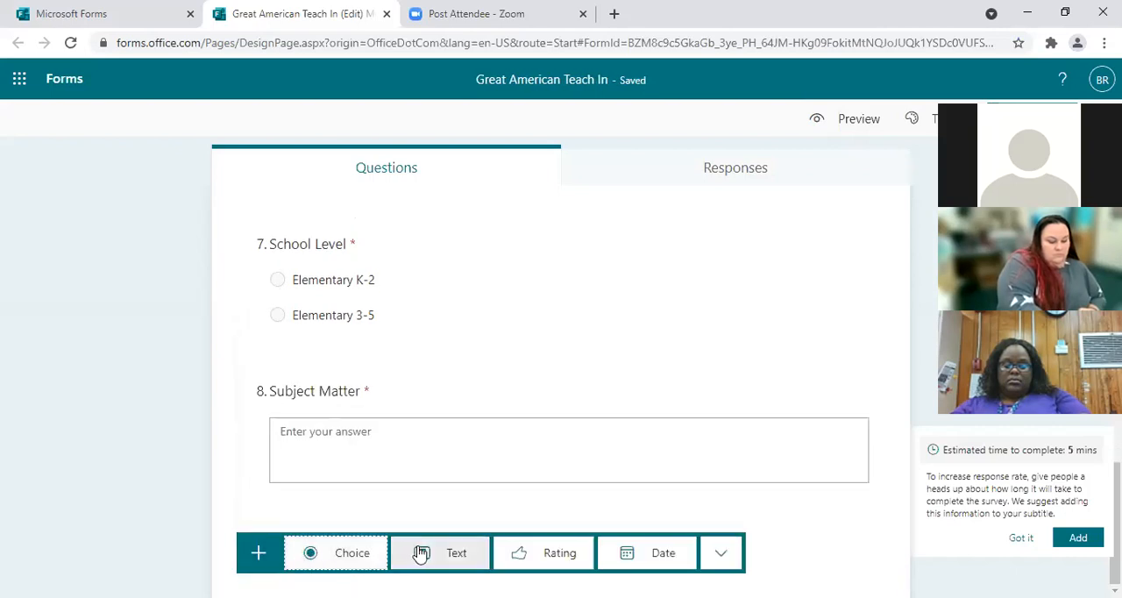
{"action": "left_click", "coordinate": [364, 395]}
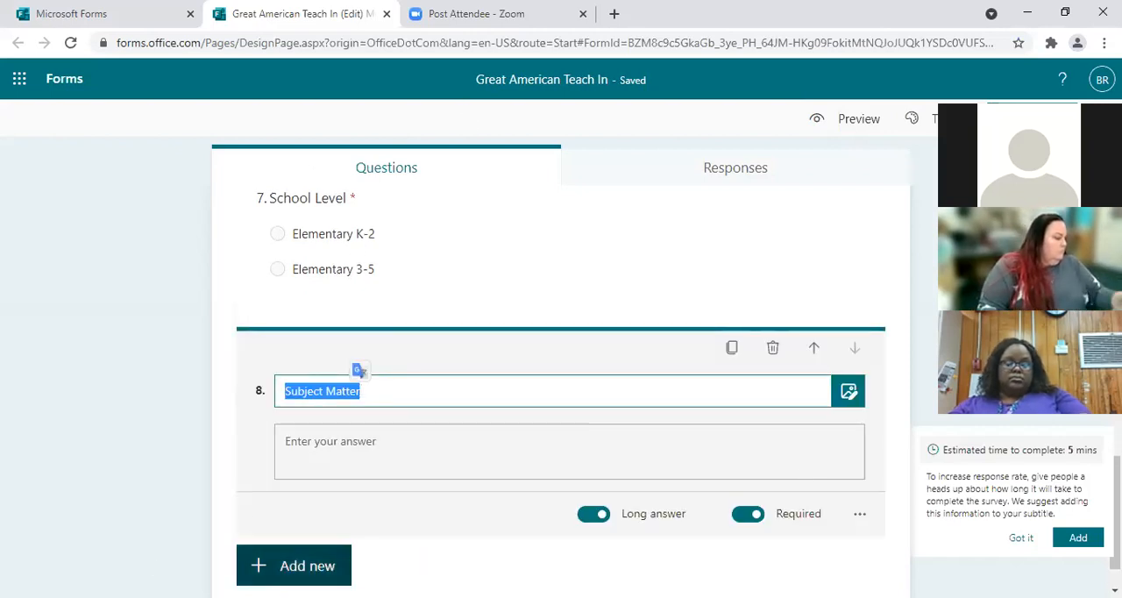
{"action": "left_click", "coordinate": [294, 566]}
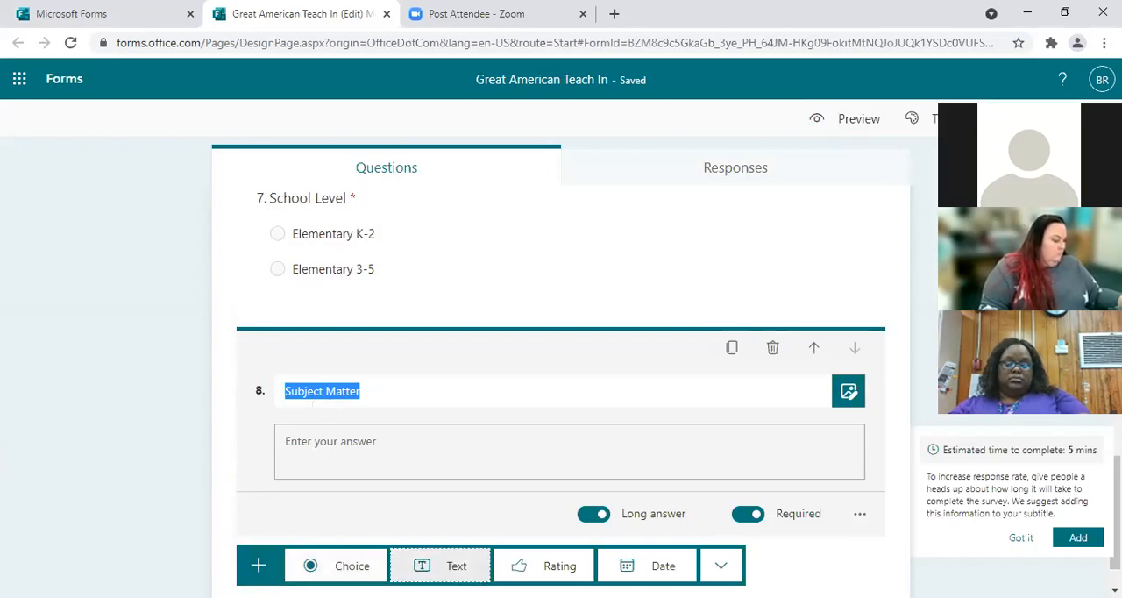
{"action": "left_click", "coordinate": [457, 566]}
{"action": "left_click_drag", "start_coordinate": [1117, 504], "coordinate": [1117, 544]}
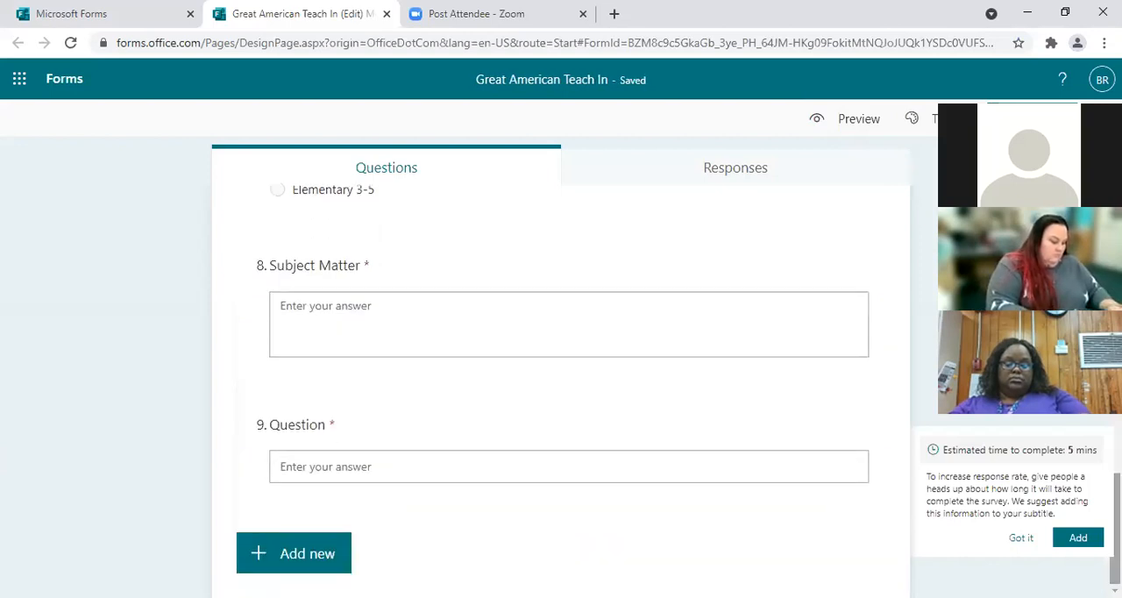
Step: Title the ninth question "Please Specify Equipment Needs" and allow a long answer for it
{"action": "left_click", "coordinate": [392, 471]}
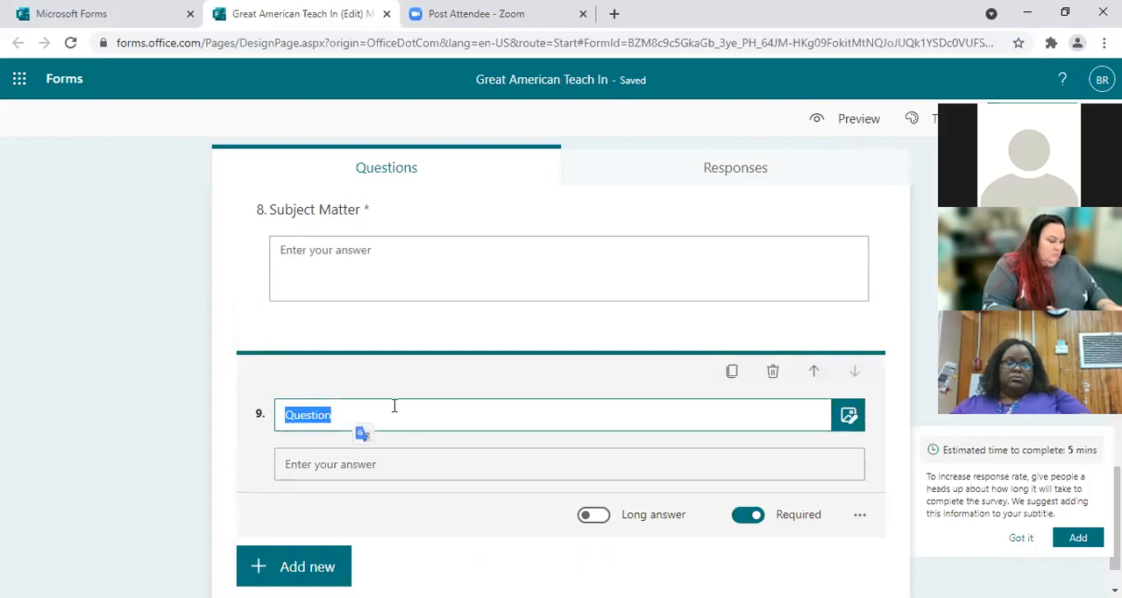
{"action": "type", "text": "Please Specify E"}
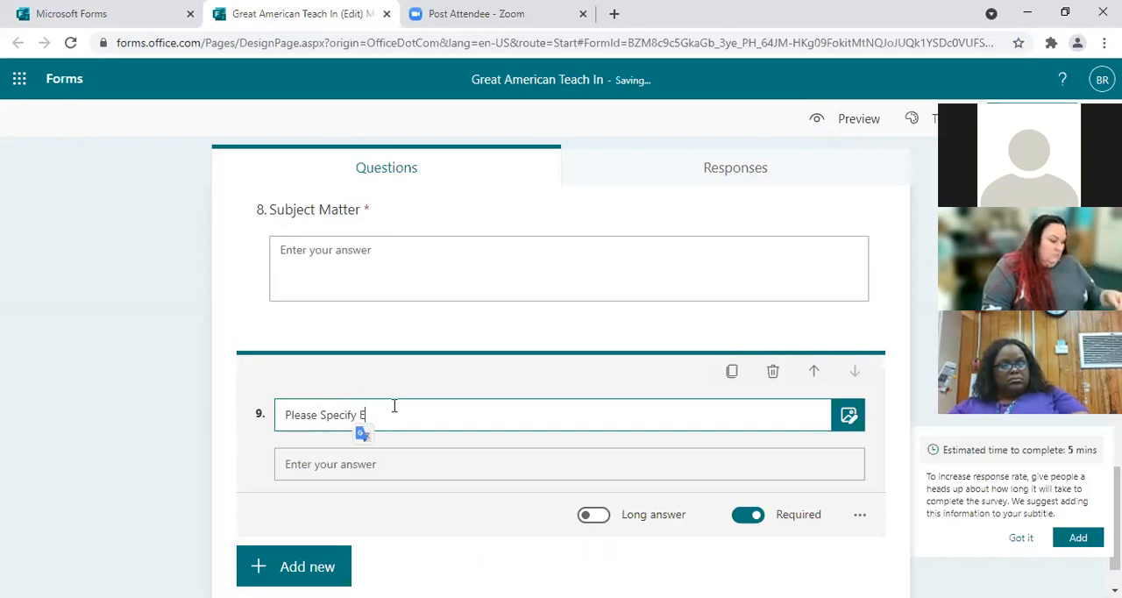
{"action": "type", "text": "quipmewn"}
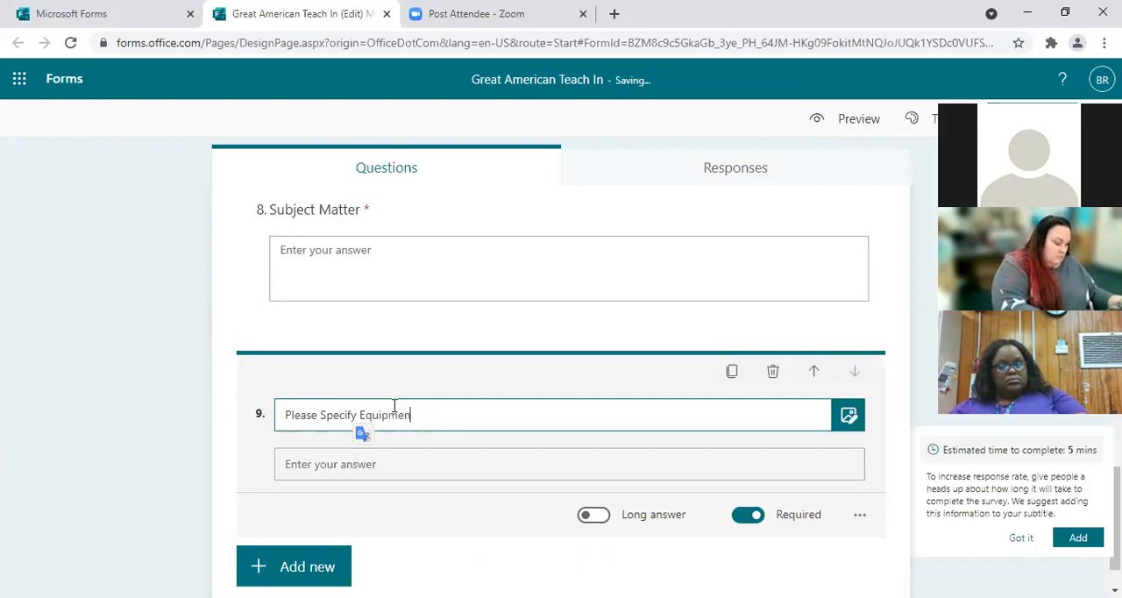
{"action": "type", "text": "Needs"}
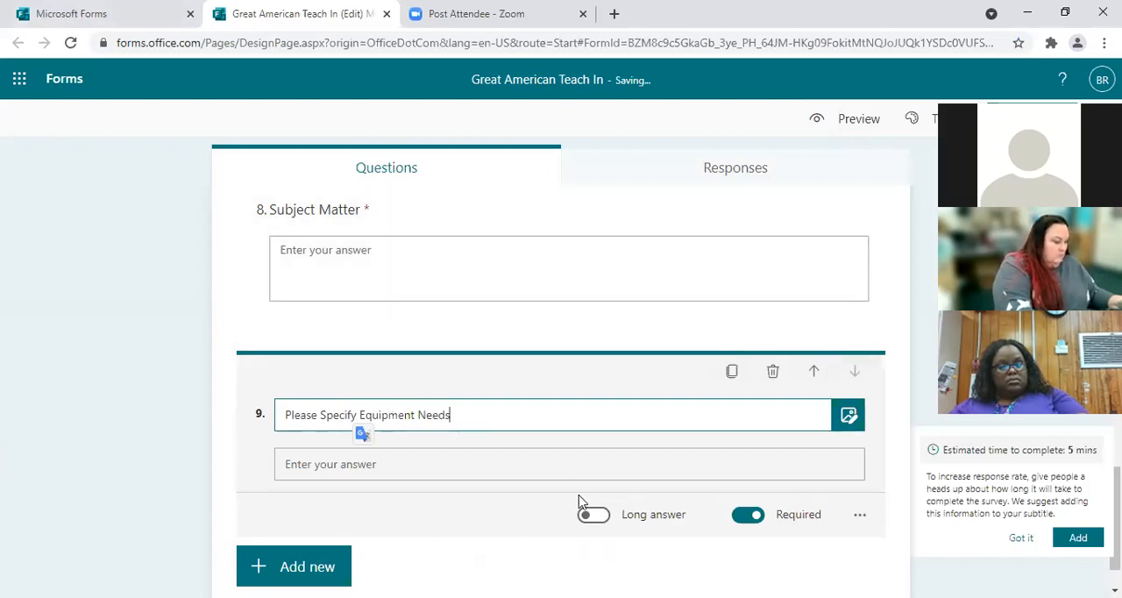
{"action": "left_click", "coordinate": [607, 523]}
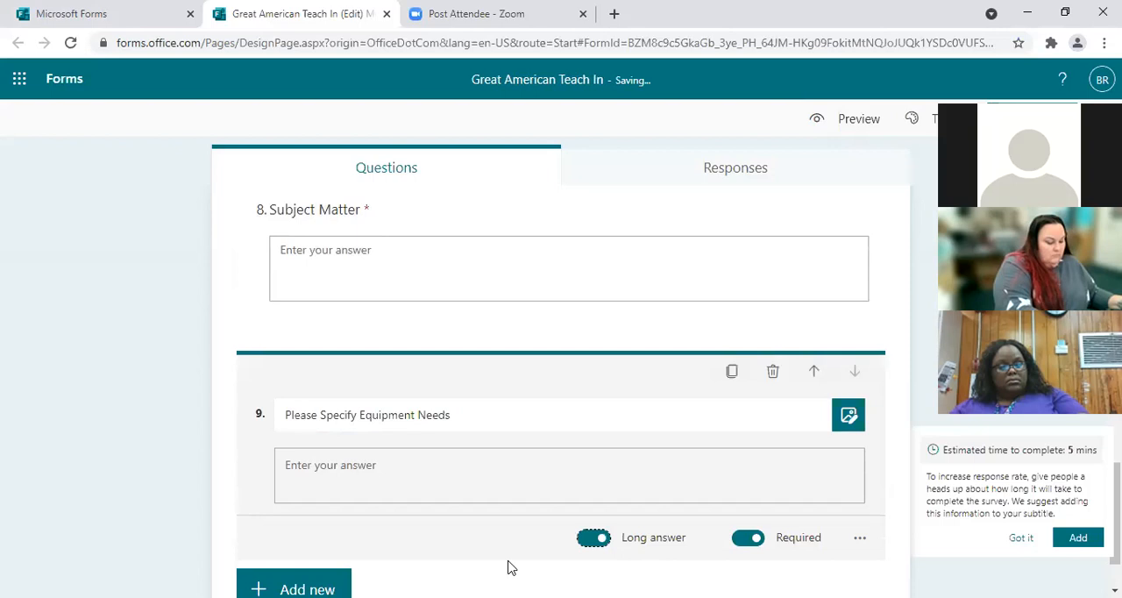
{"action": "scroll", "coordinate": [517, 570], "scroll_direction": "down", "scroll_amount": 1}
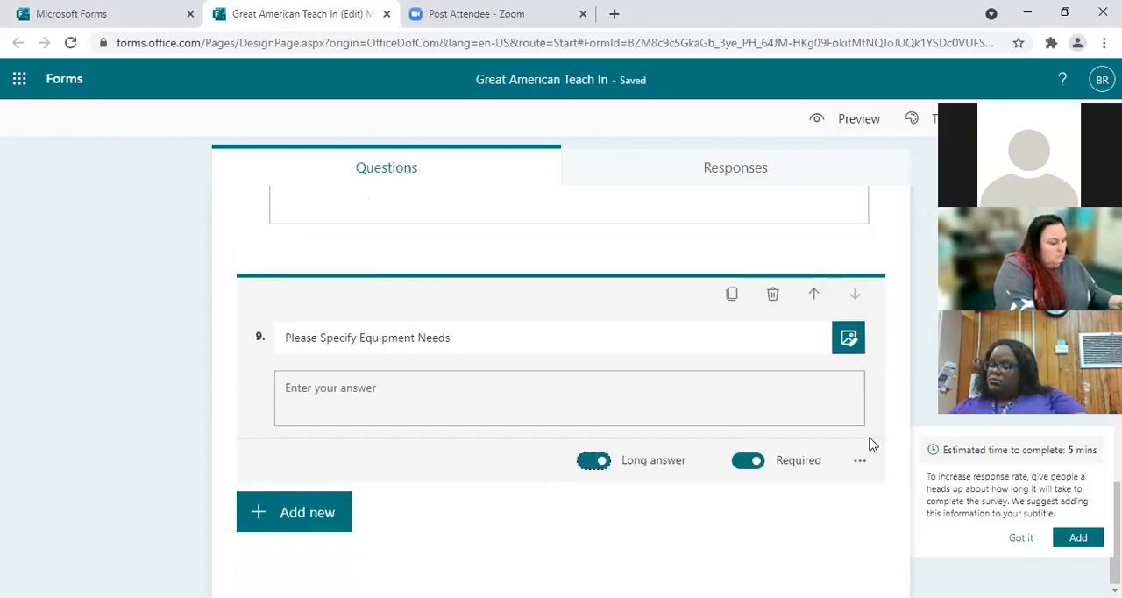
Step: Preview the whole Great American Teach In form as respondents see it on a computer, and return to editing
{"action": "scroll", "coordinate": [562, 394], "scroll_direction": "up", "scroll_amount": 15}
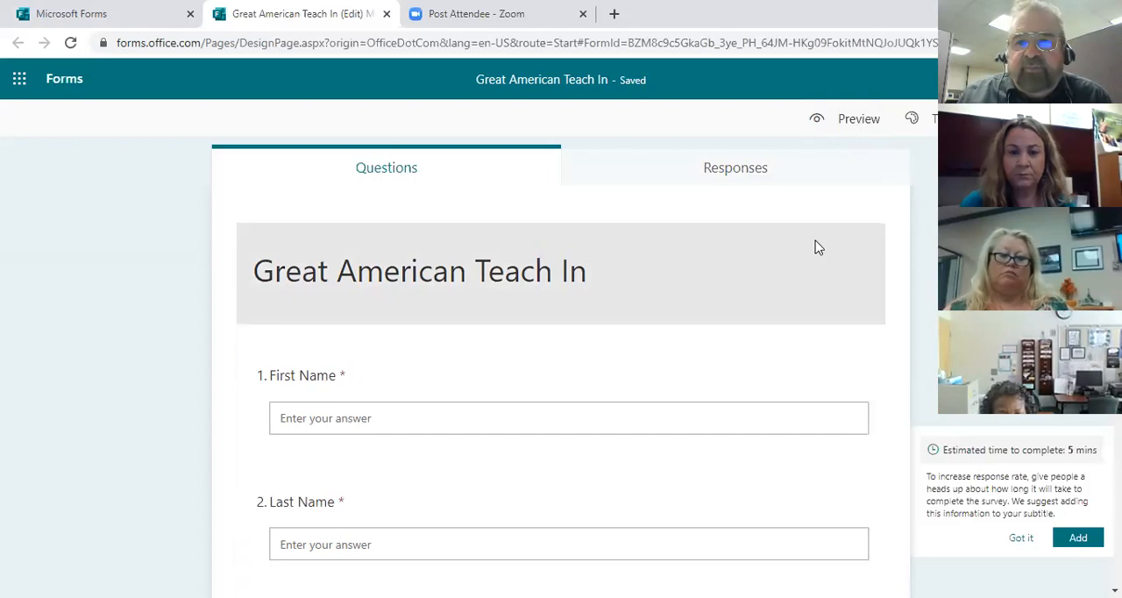
{"action": "left_click", "coordinate": [852, 125]}
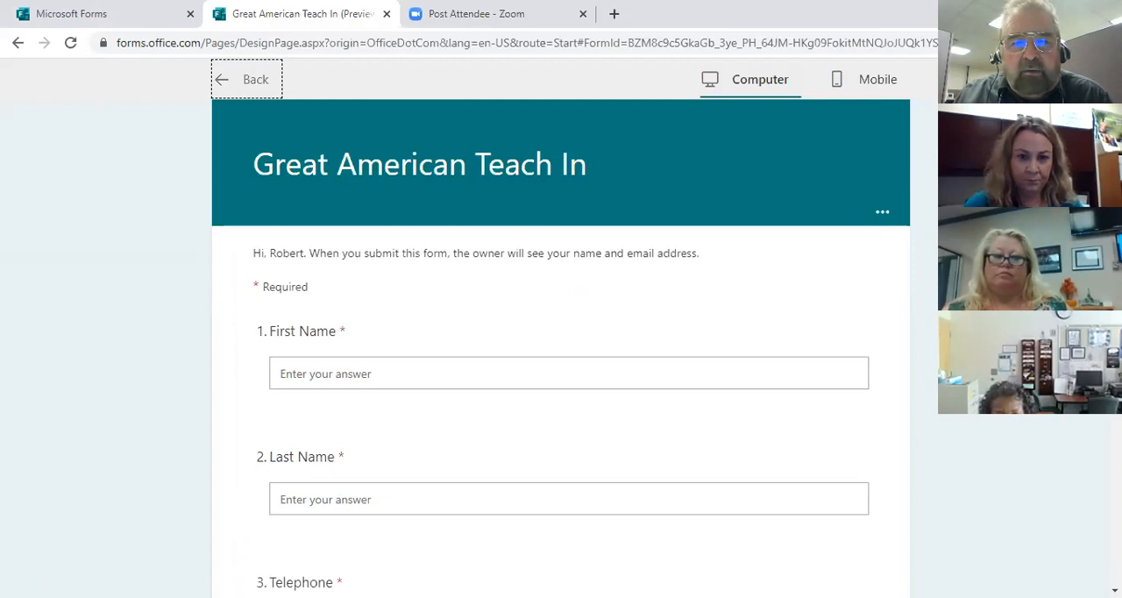
{"action": "scroll", "coordinate": [561, 351], "scroll_direction": "down", "scroll_amount": 3}
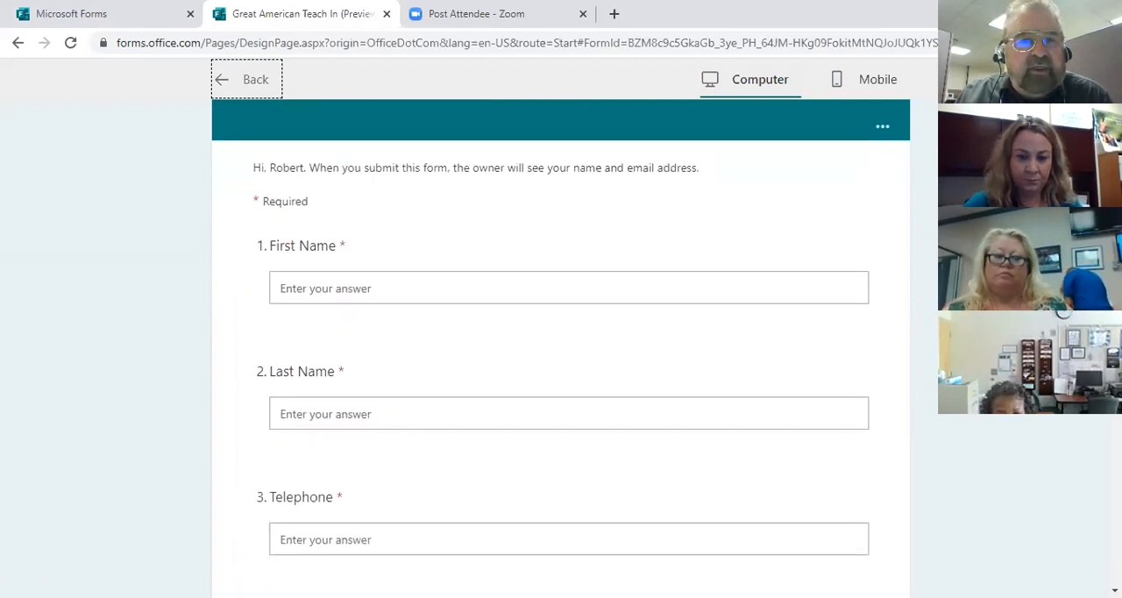
{"action": "scroll", "coordinate": [561, 351], "scroll_direction": "down", "scroll_amount": 5}
{"action": "scroll", "coordinate": [561, 351], "scroll_direction": "down", "scroll_amount": 10}
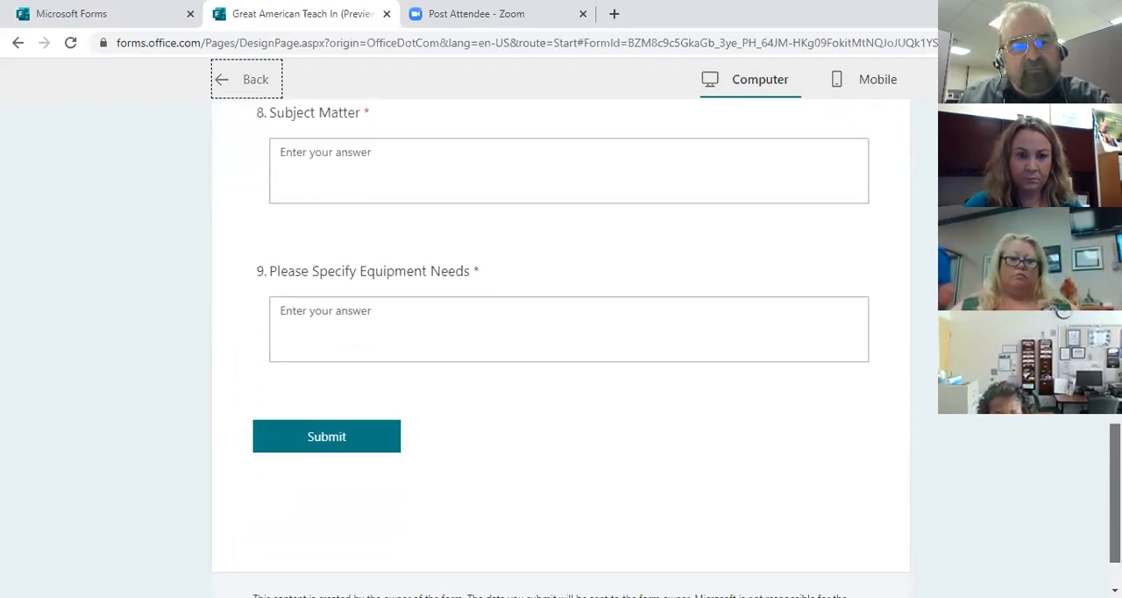
{"action": "scroll", "coordinate": [562, 351], "scroll_direction": "up", "scroll_amount": 15}
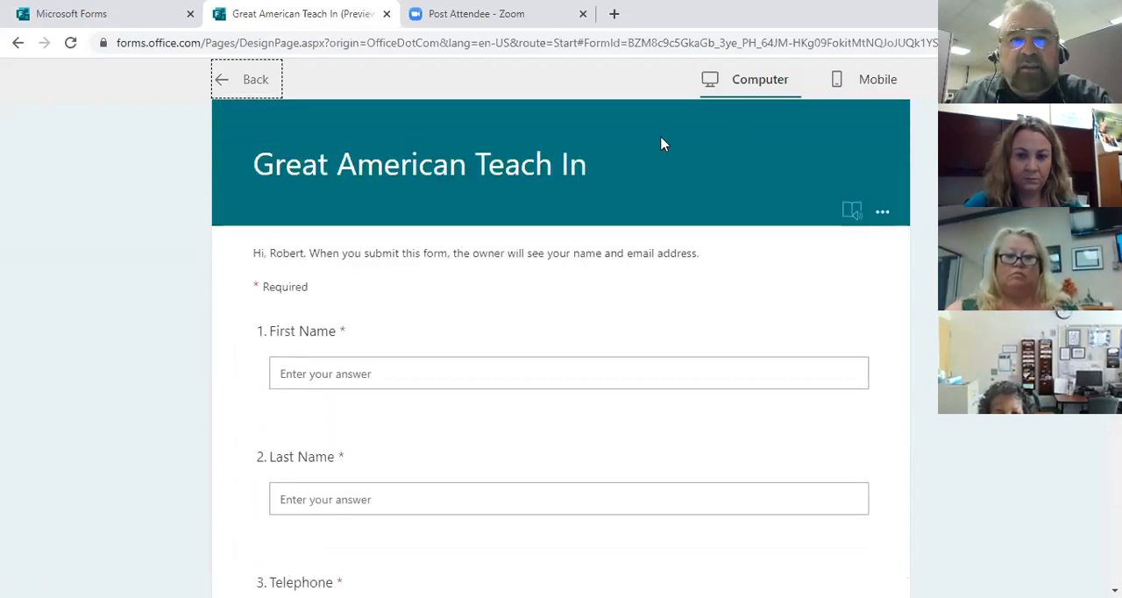
{"action": "left_click", "coordinate": [233, 83]}
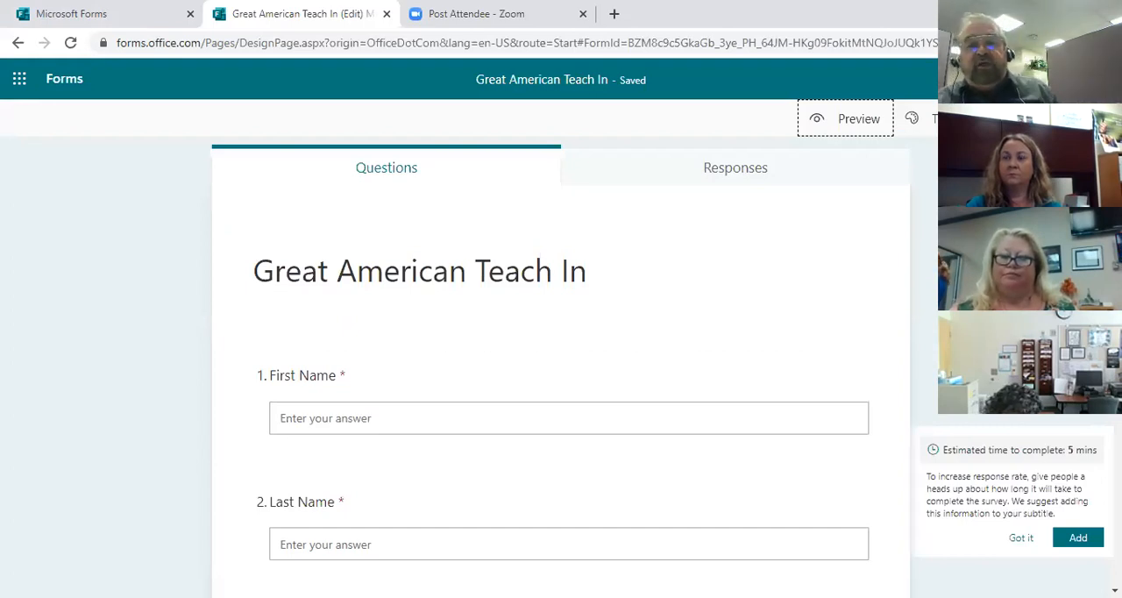
Step: Get the form's response link from the sharing options and open it in a new tab of the other browser window
{"action": "left_click", "coordinate": [1027, 118]}
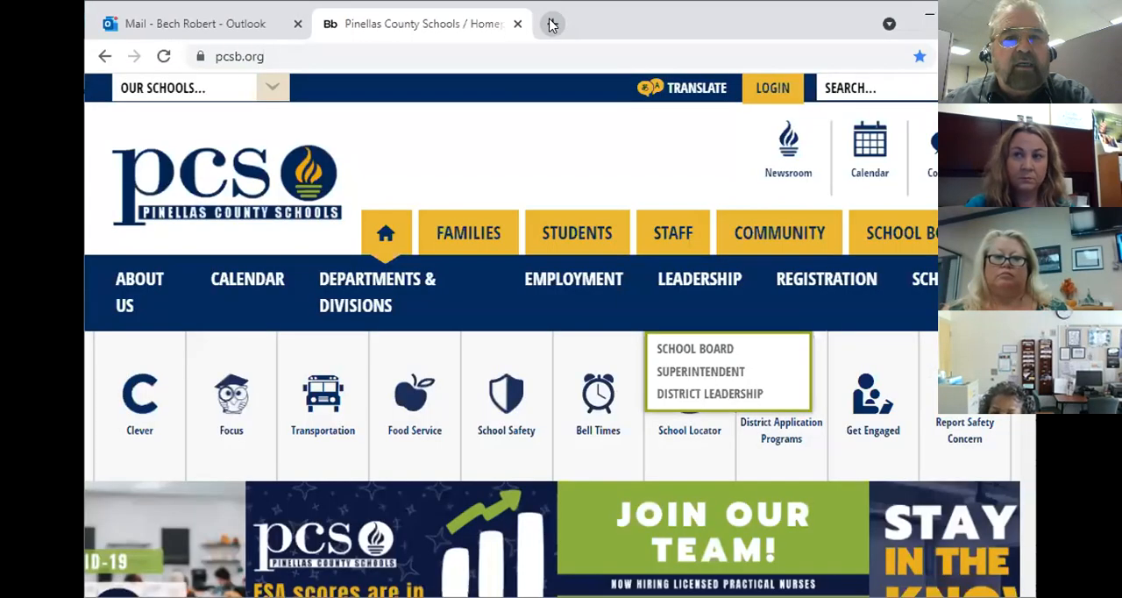
{"action": "key", "text": "ctrl+t"}
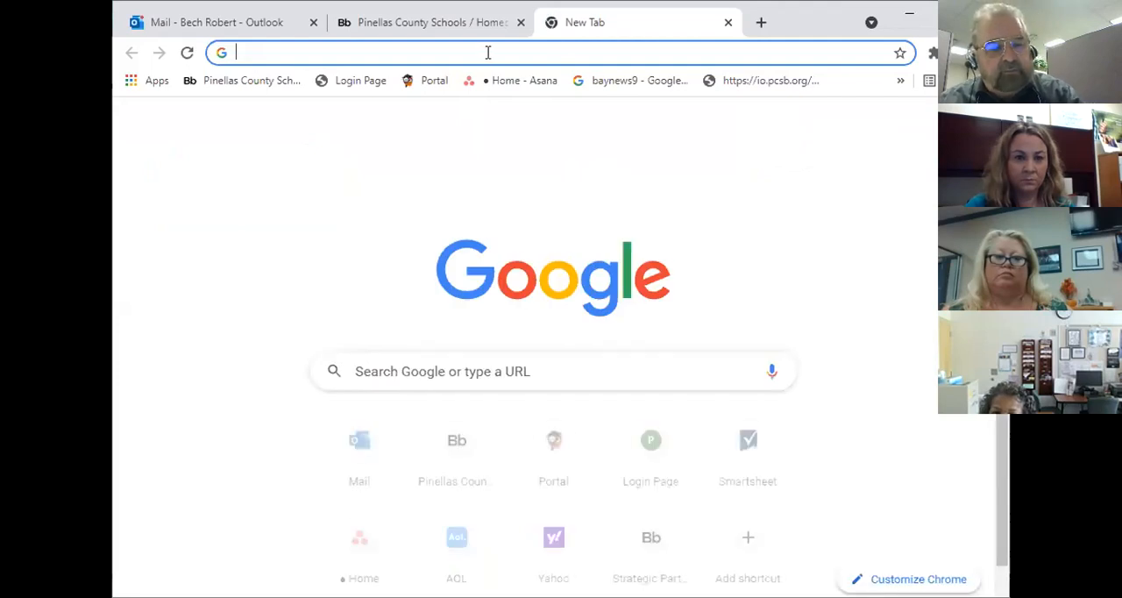
{"action": "type", "text": "https://forms.office.com/Pages/ResponsePage.aspx?id=BZM8c9c5GkaGb_3ye_PH_64JM-HKg09FokitMtNQJoJUQk1YSDc0VUFSMlZISFRYQ1A5UUU1OUVZTy4u"}
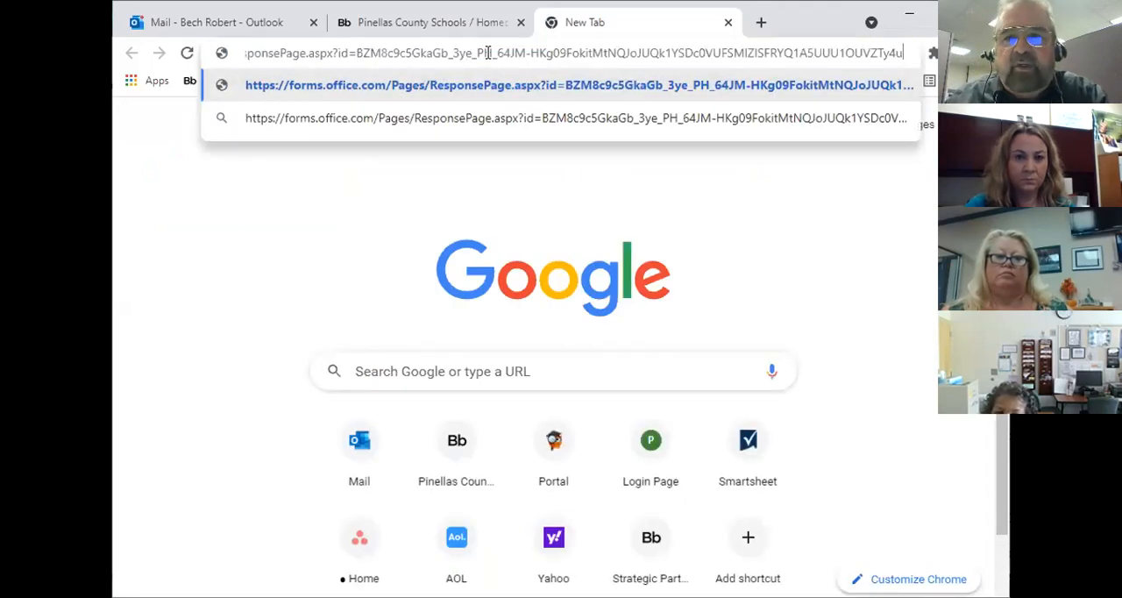
{"action": "key", "text": "Return"}
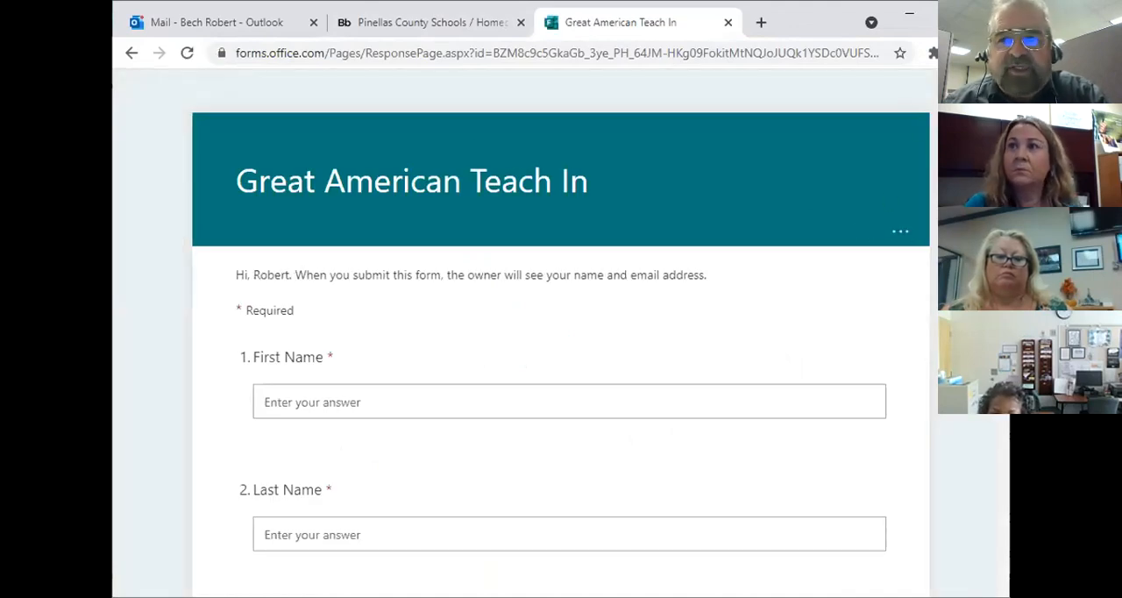
Step: Fill in the respondent's first name and last name in the live form
{"action": "scroll", "coordinate": [561, 351], "scroll_direction": "down", "scroll_amount": 1}
{"action": "left_click", "coordinate": [401, 341]}
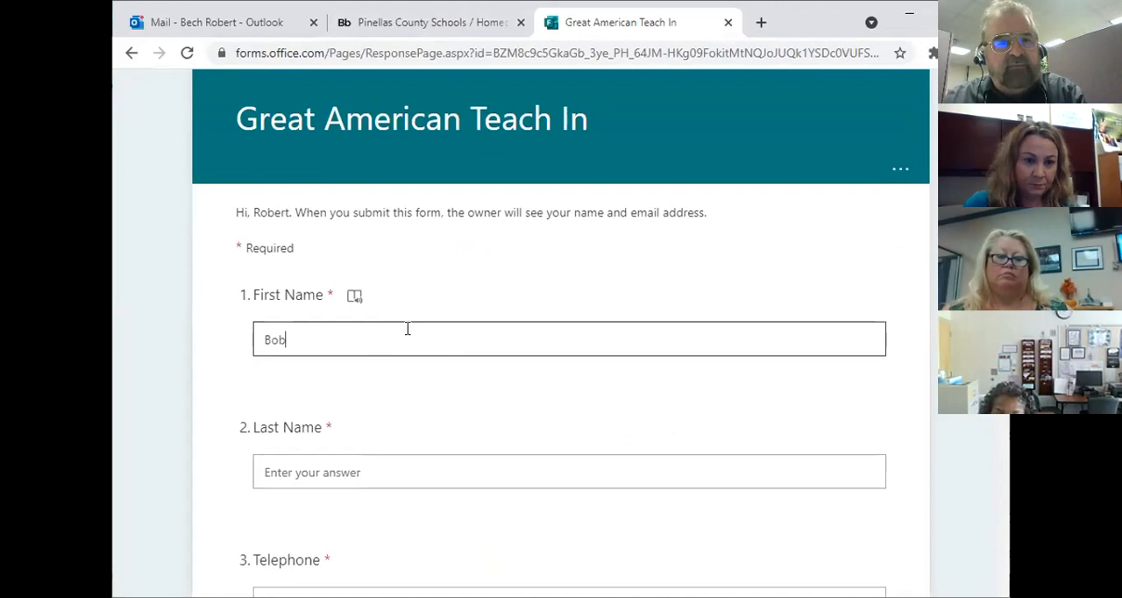
{"action": "left_click", "coordinate": [306, 472]}
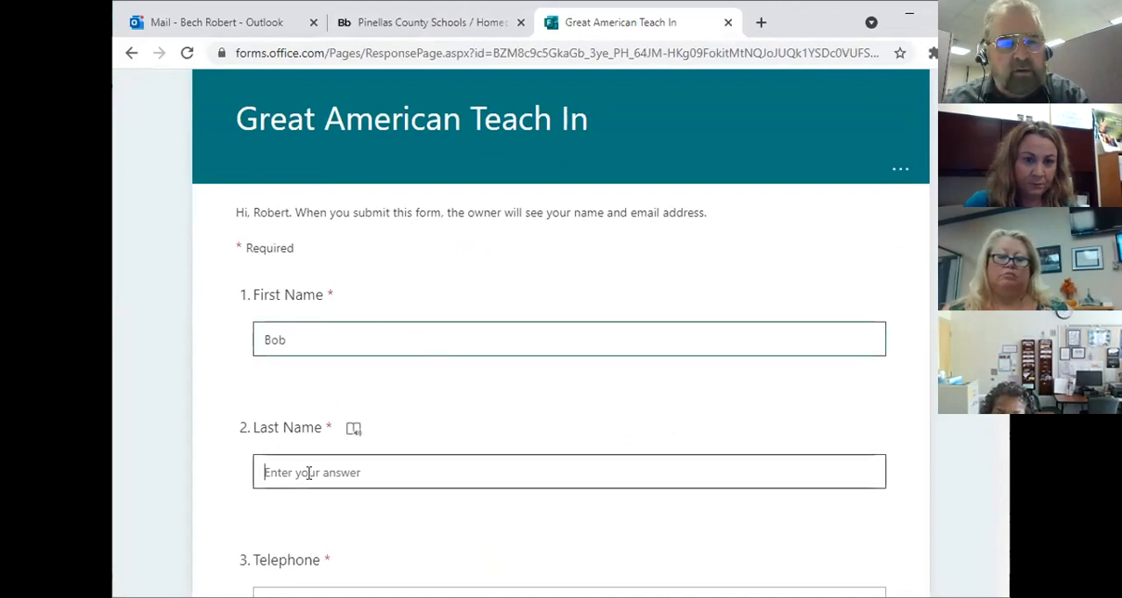
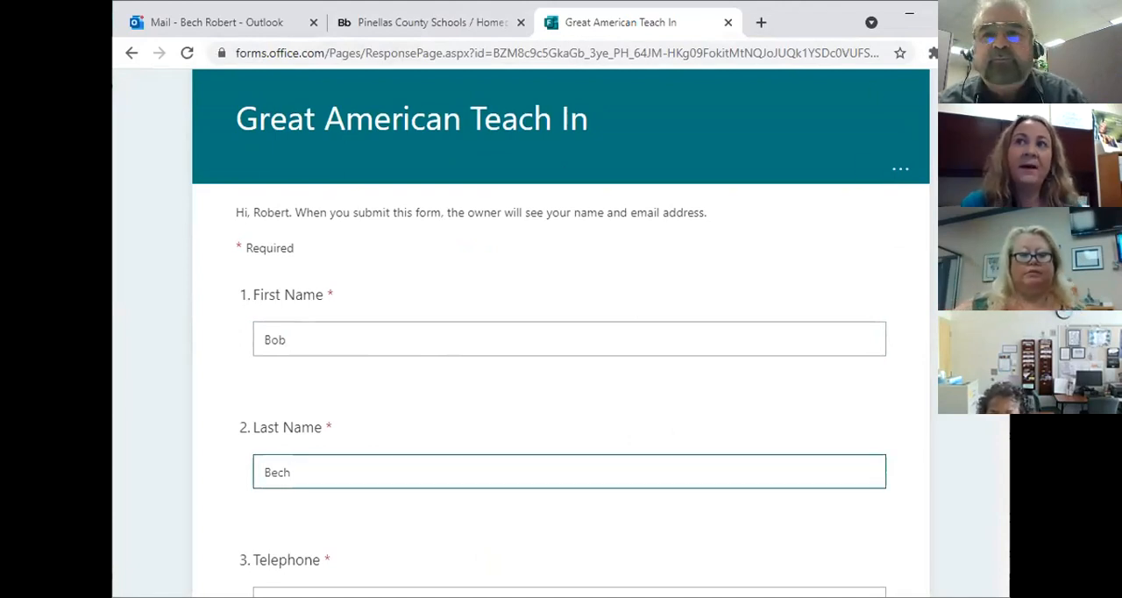
Step: Enter the respondent's phone number as the answer to the Telephone question
{"action": "scroll", "coordinate": [561, 351], "scroll_direction": "down", "scroll_amount": 3}
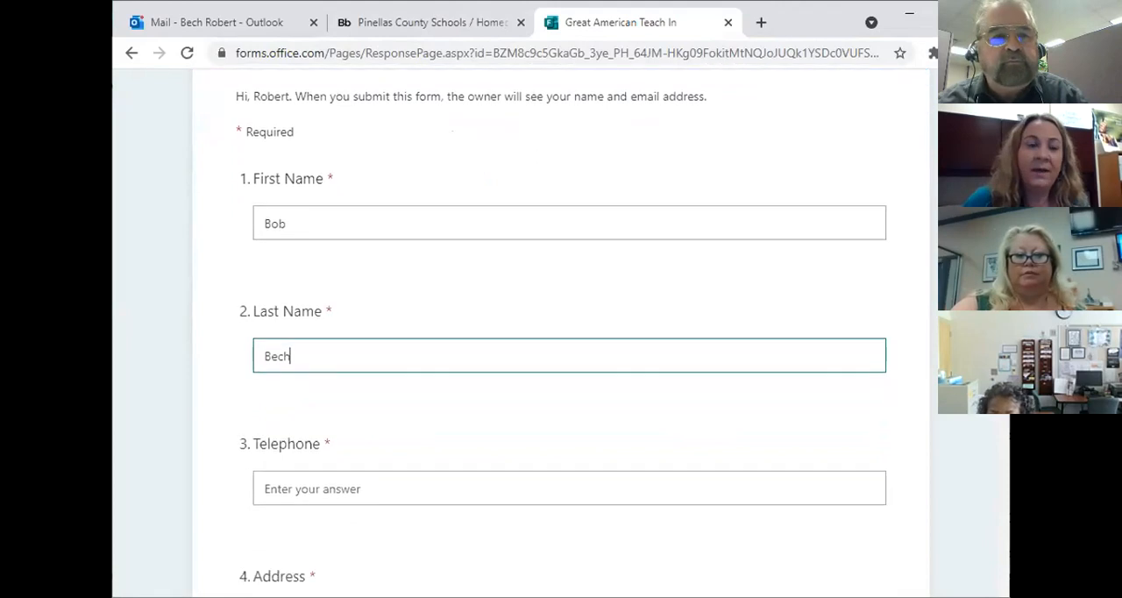
{"action": "left_click", "coordinate": [321, 307]}
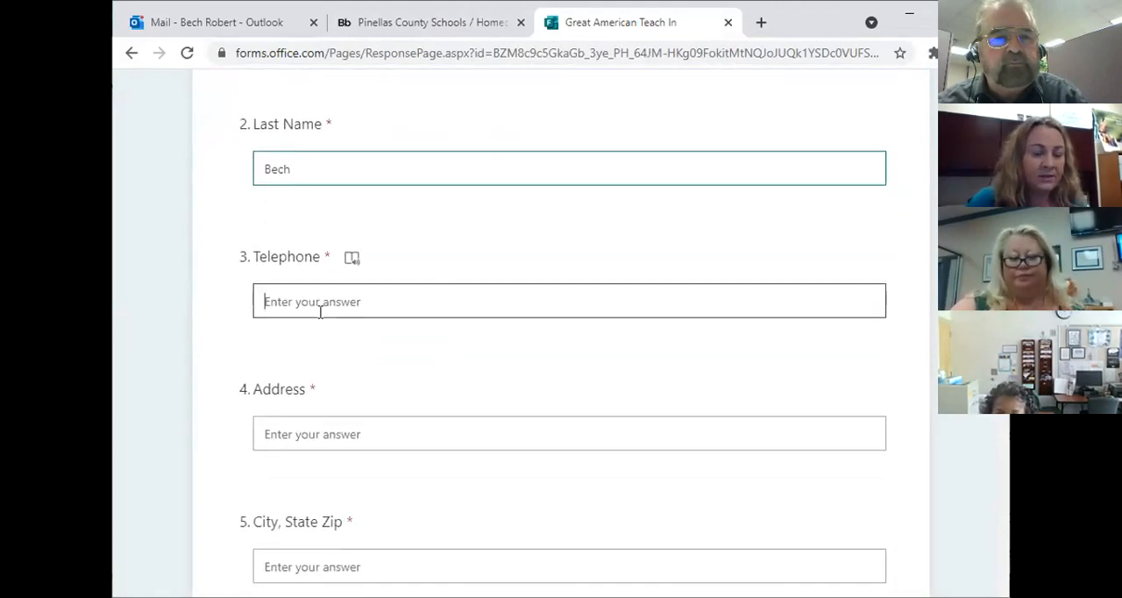
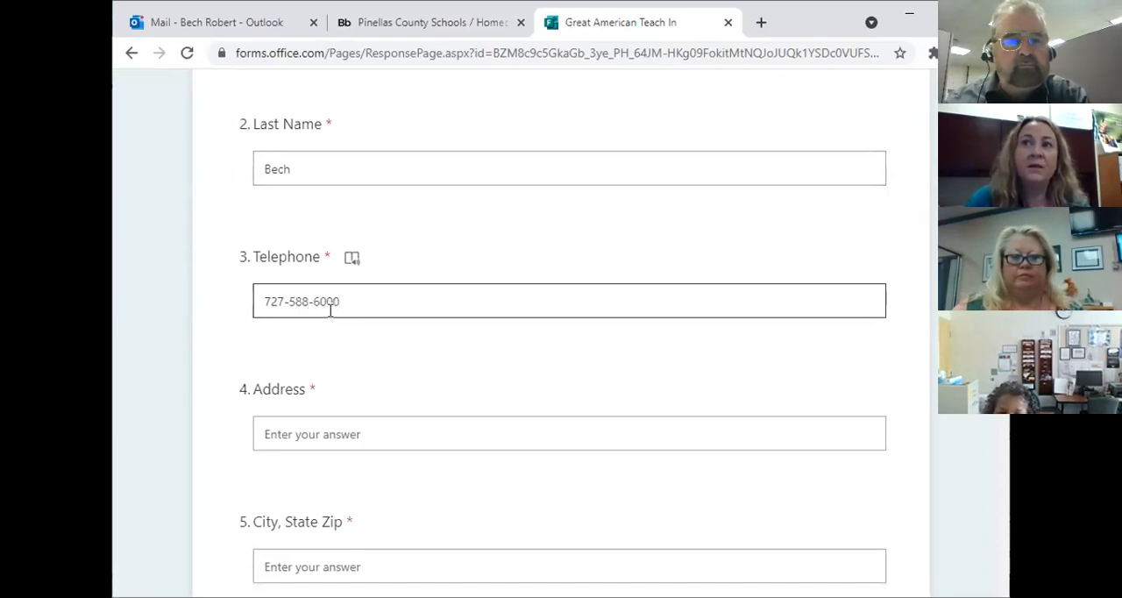
Step: Enter the respondent's street address as the answer to the Address question
{"action": "left_click", "coordinate": [292, 433]}
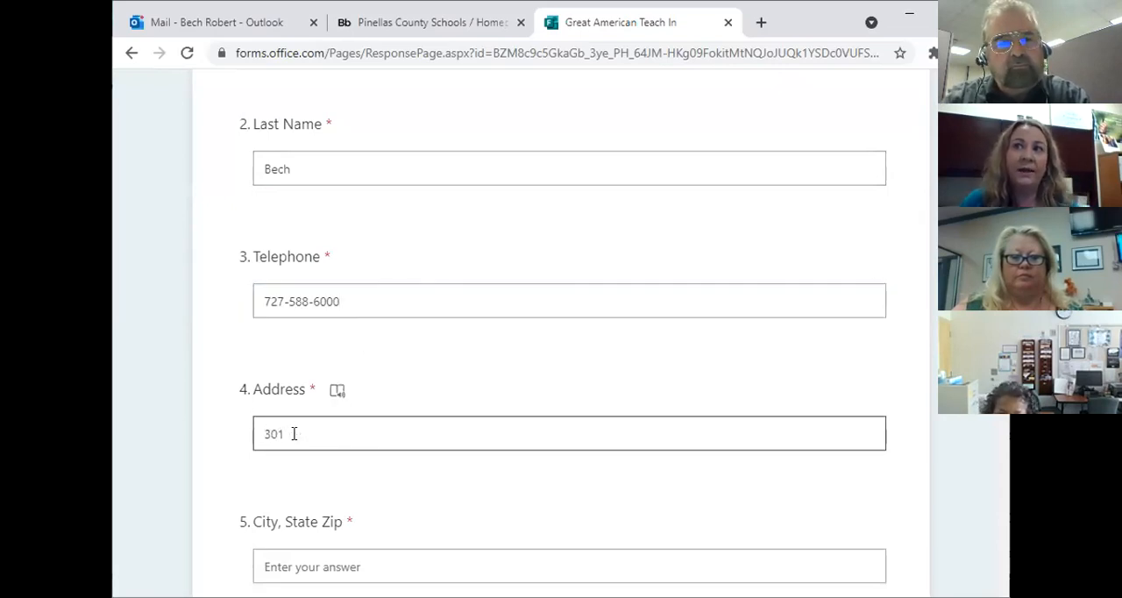
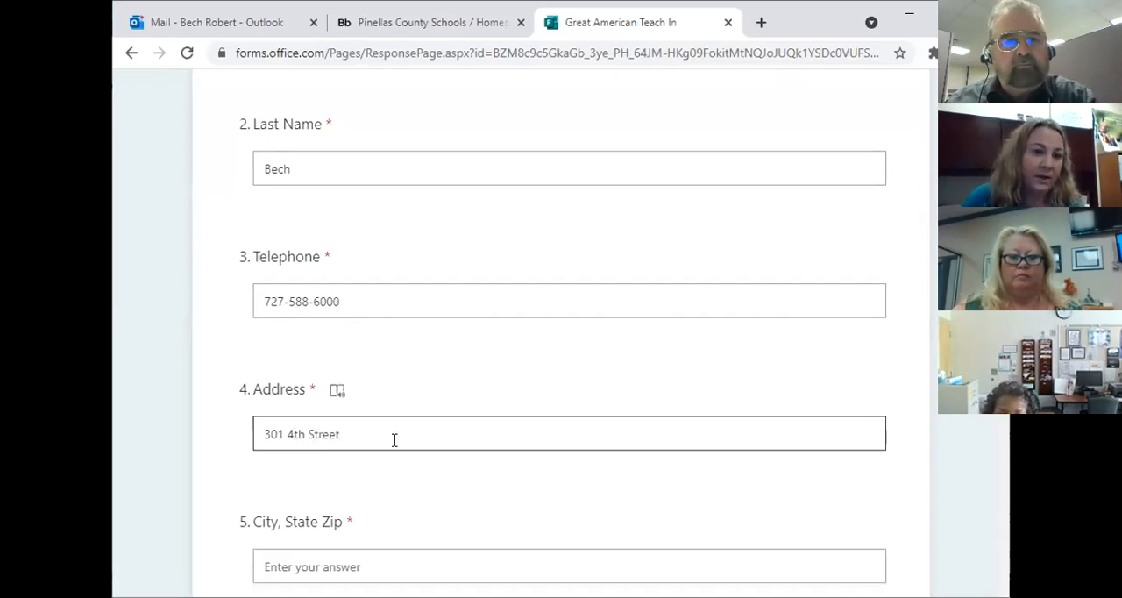
Step: Enter the respondent's city, state and postal code in the City, State Zip question
{"action": "scroll", "coordinate": [448, 396], "scroll_direction": "down", "scroll_amount": 3}
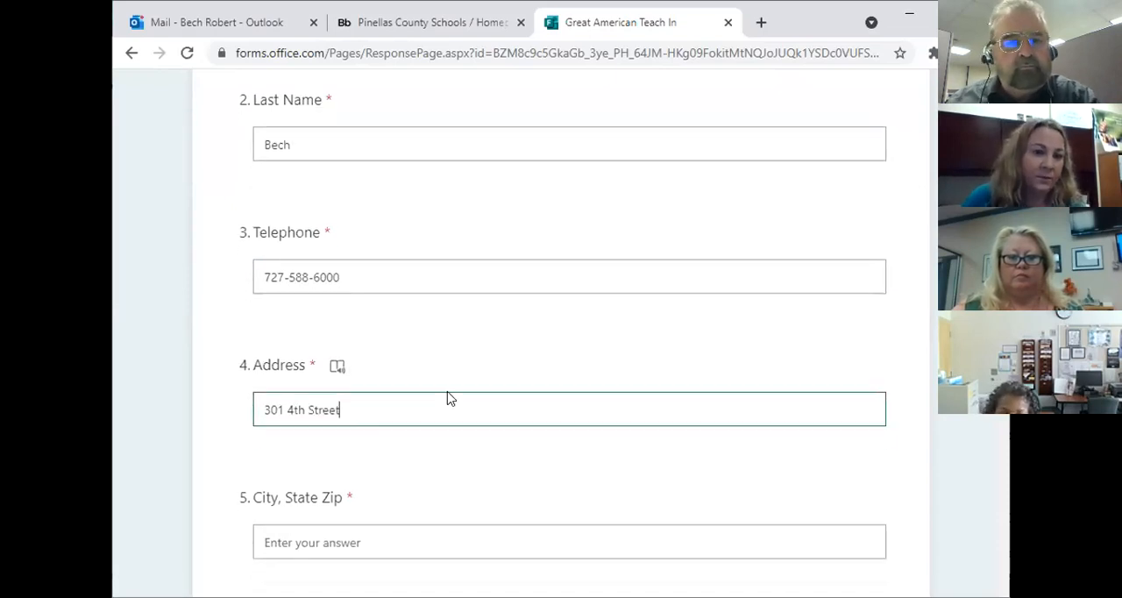
{"action": "left_click", "coordinate": [326, 305]}
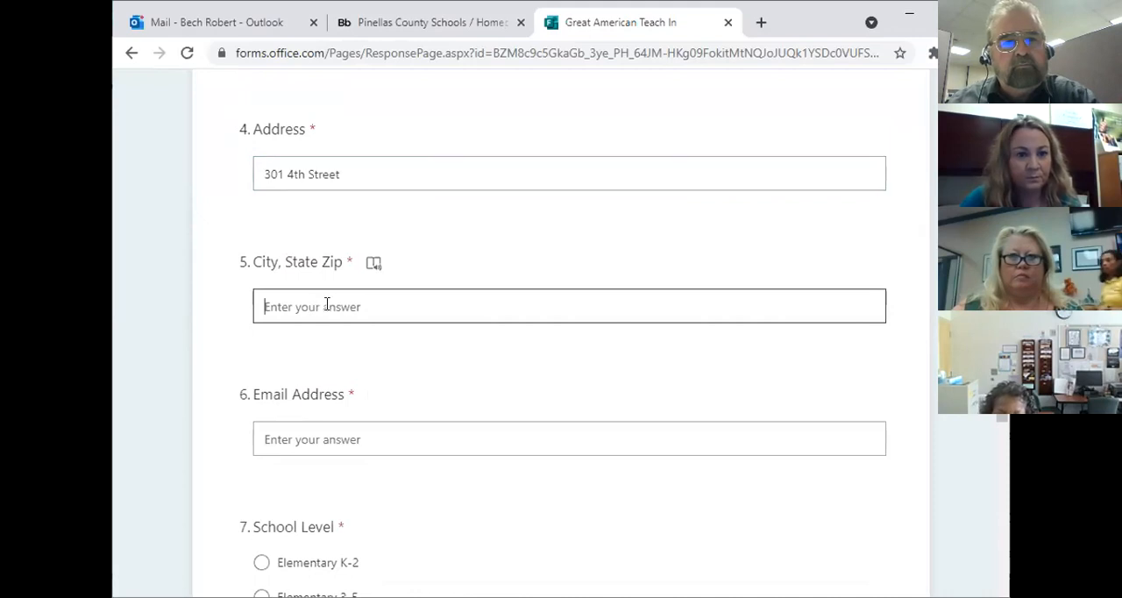
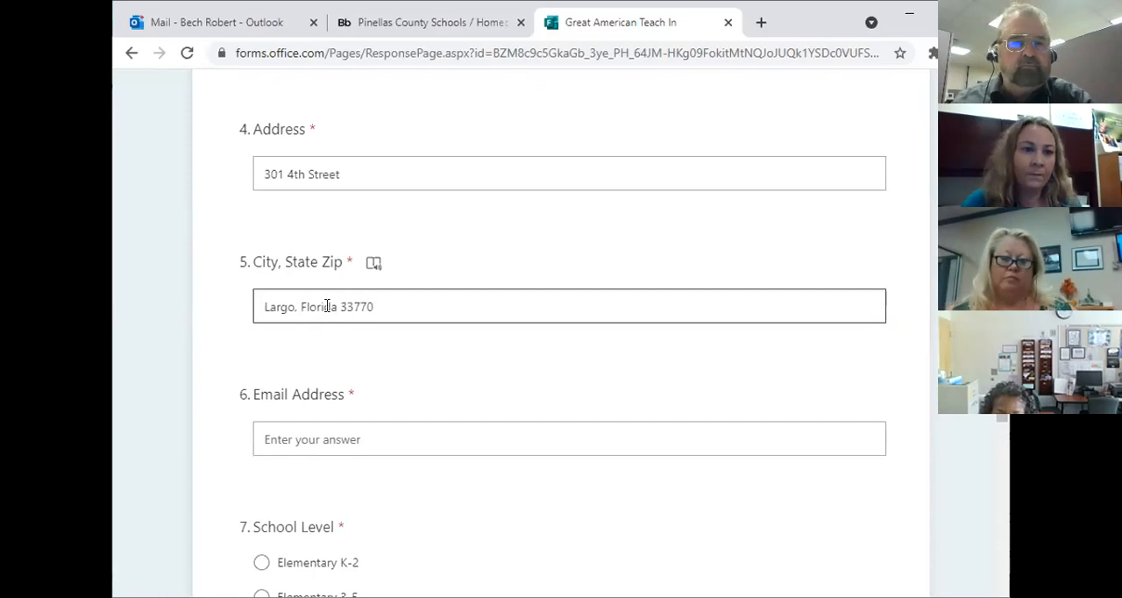
Step: Enter the respondent's e-mail in the Email Address question and bring the School Level question into view
{"action": "left_click", "coordinate": [307, 431]}
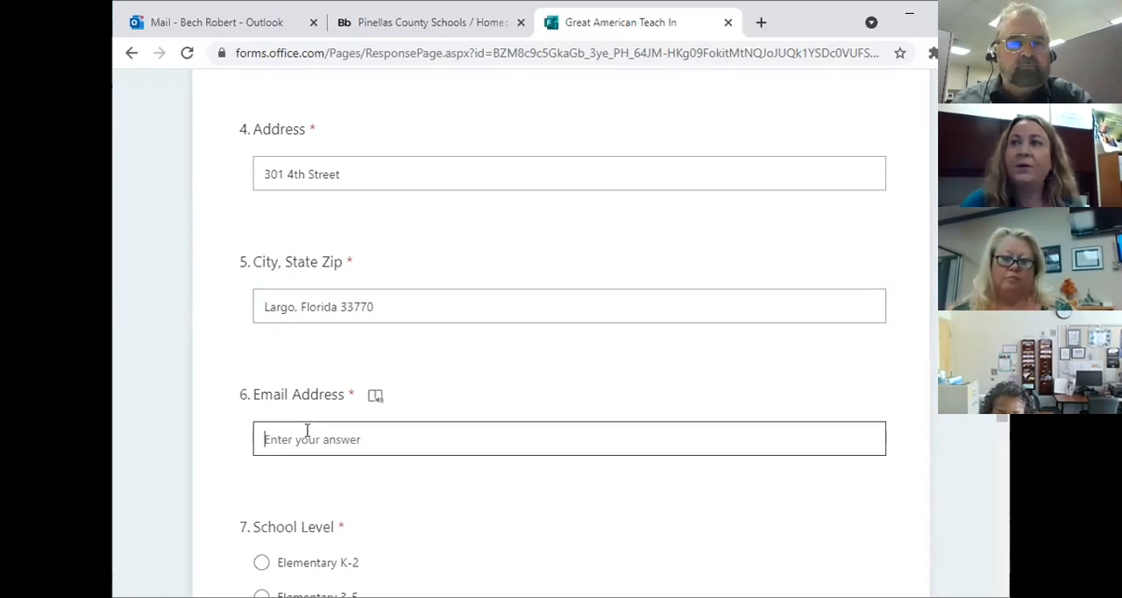
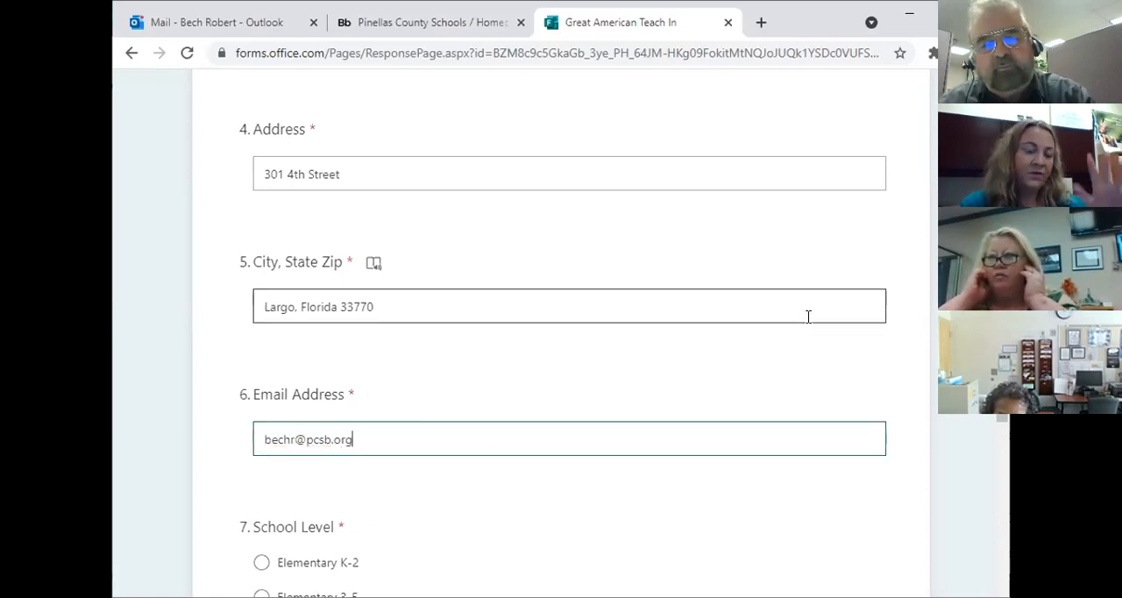
{"action": "scroll", "coordinate": [809, 317], "scroll_direction": "down", "scroll_amount": 1}
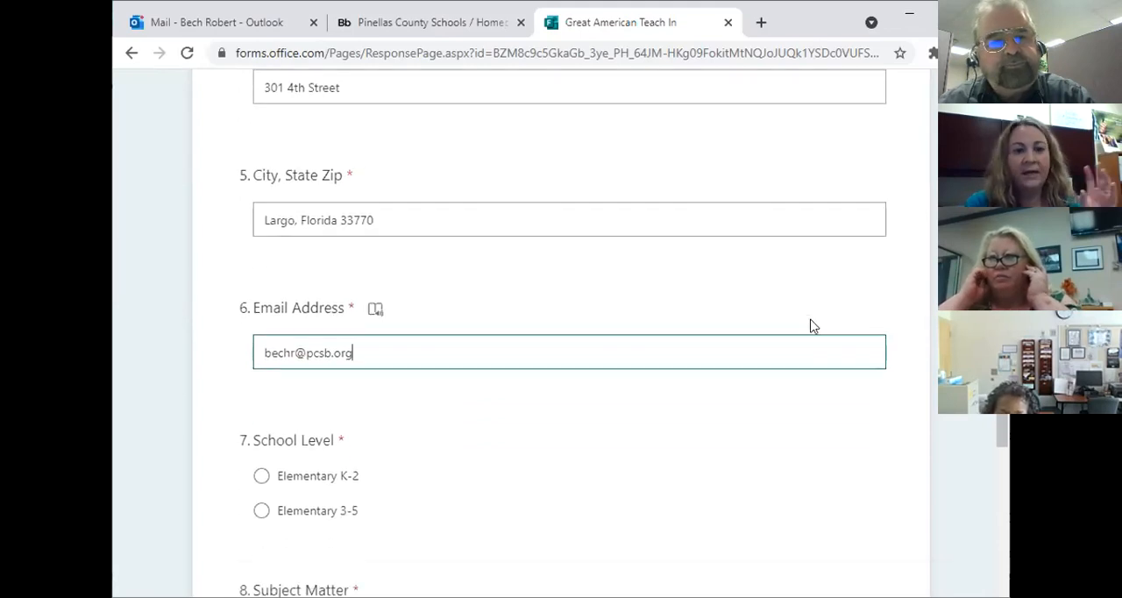
{"action": "scroll", "coordinate": [811, 320], "scroll_direction": "down", "scroll_amount": 2}
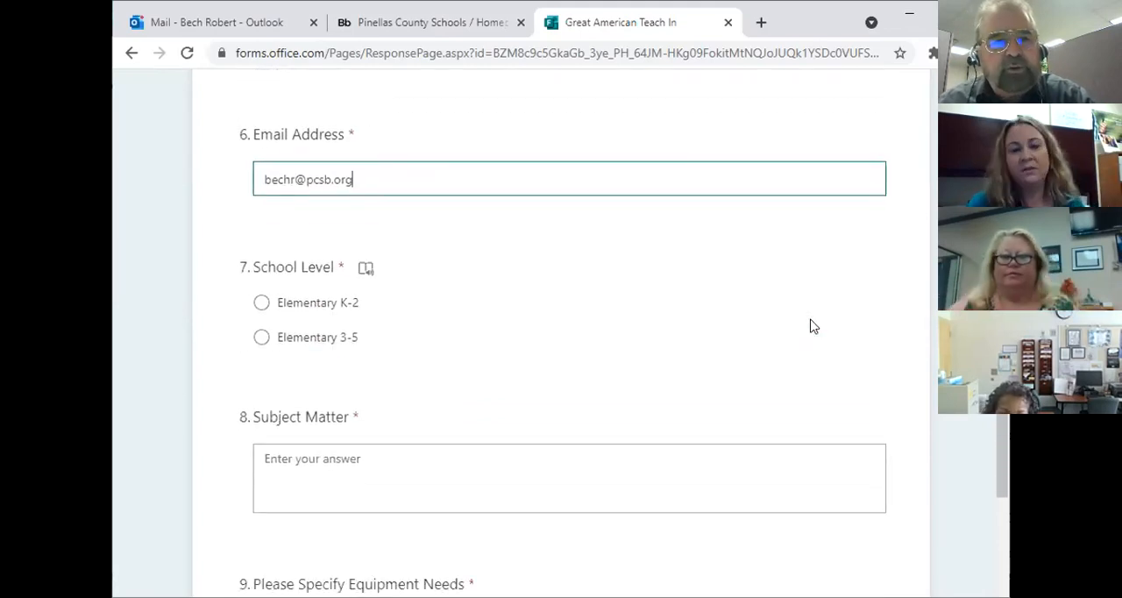
Step: Choose Elementary 3-5 as the School Level and enter "Nutrition and Health" as the Subject Matter answer
{"action": "left_click", "coordinate": [261, 338]}
{"action": "scroll", "coordinate": [564, 307], "scroll_direction": "down", "scroll_amount": 2}
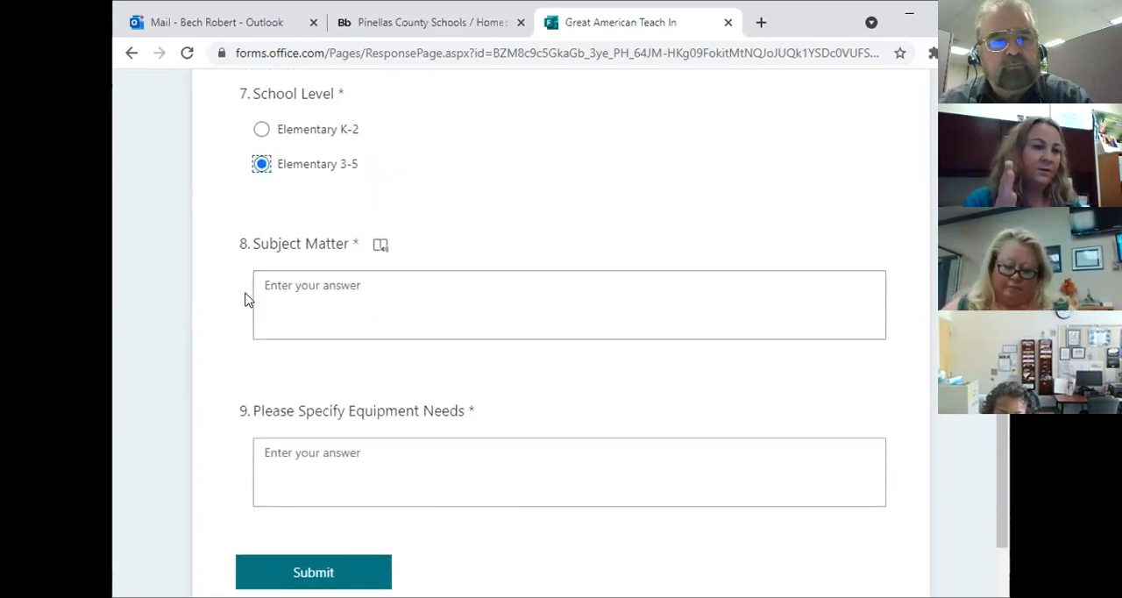
{"action": "left_click", "coordinate": [271, 281]}
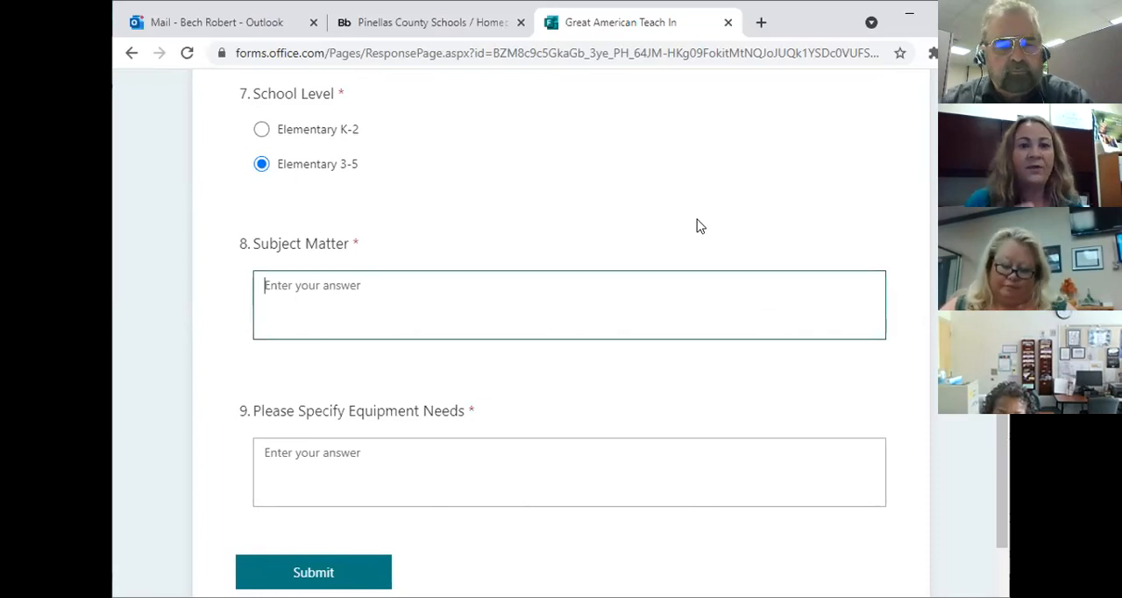
{"action": "type", "text": "Nutrition and Health"}
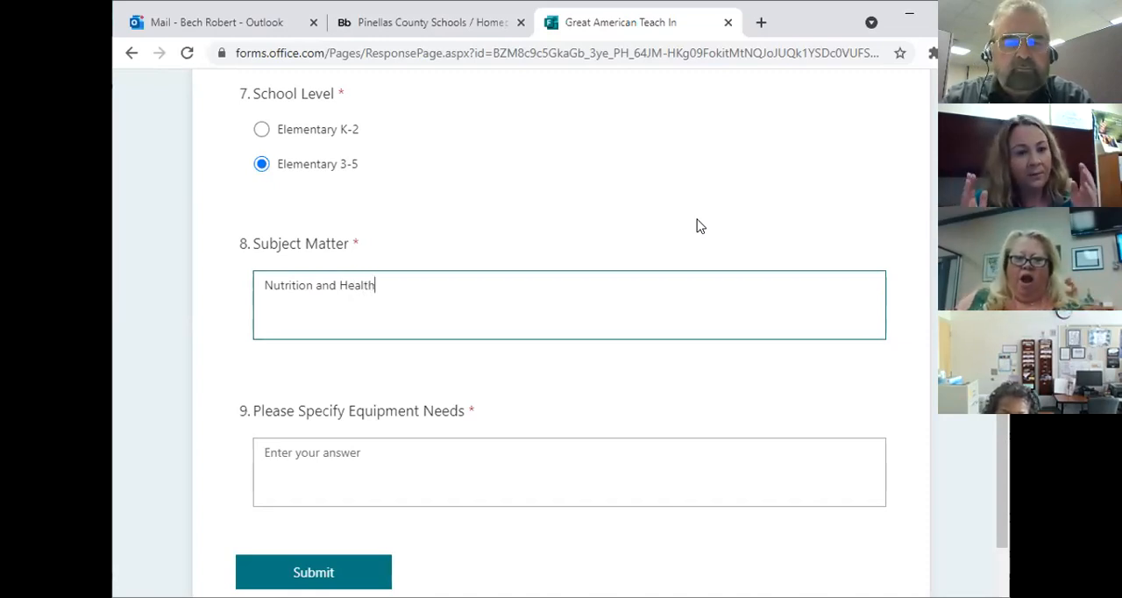
{"action": "type", "text": "y"}
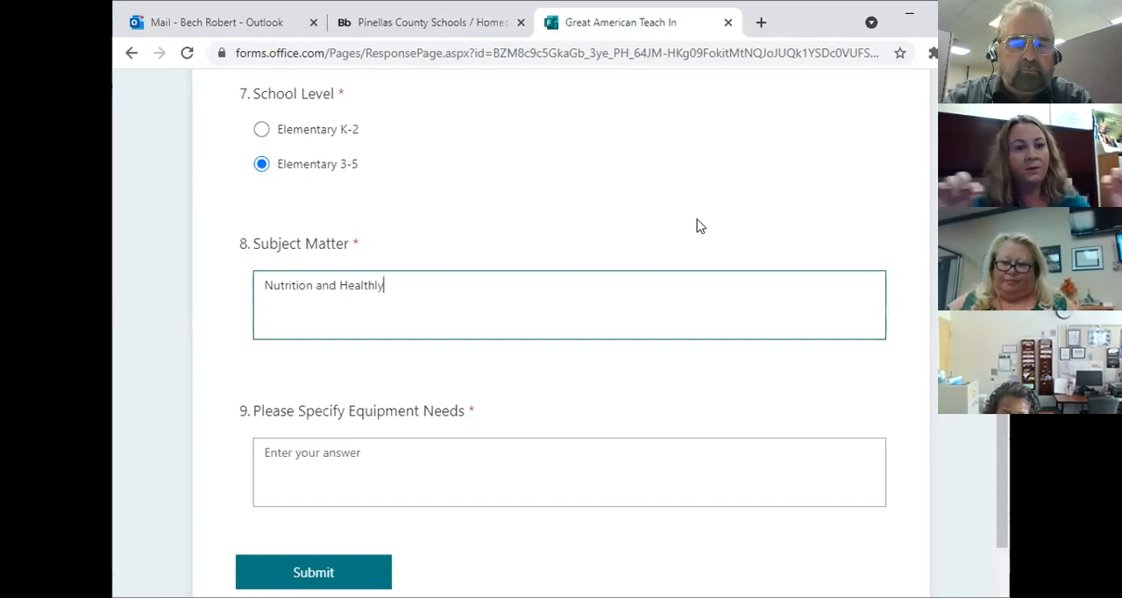
{"action": "key", "text": "BackSpace"}
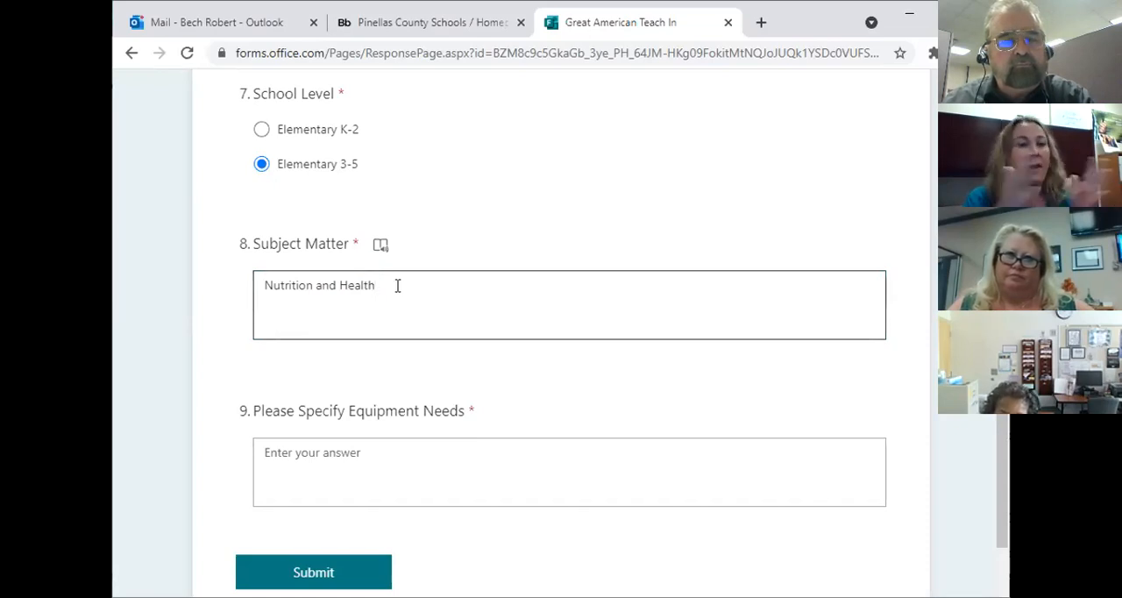
Step: Enter "Overhead Projector" as the equipment needs answer and submit the completed response, closing the form page
{"action": "scroll", "coordinate": [582, 313], "scroll_direction": "down", "scroll_amount": 3}
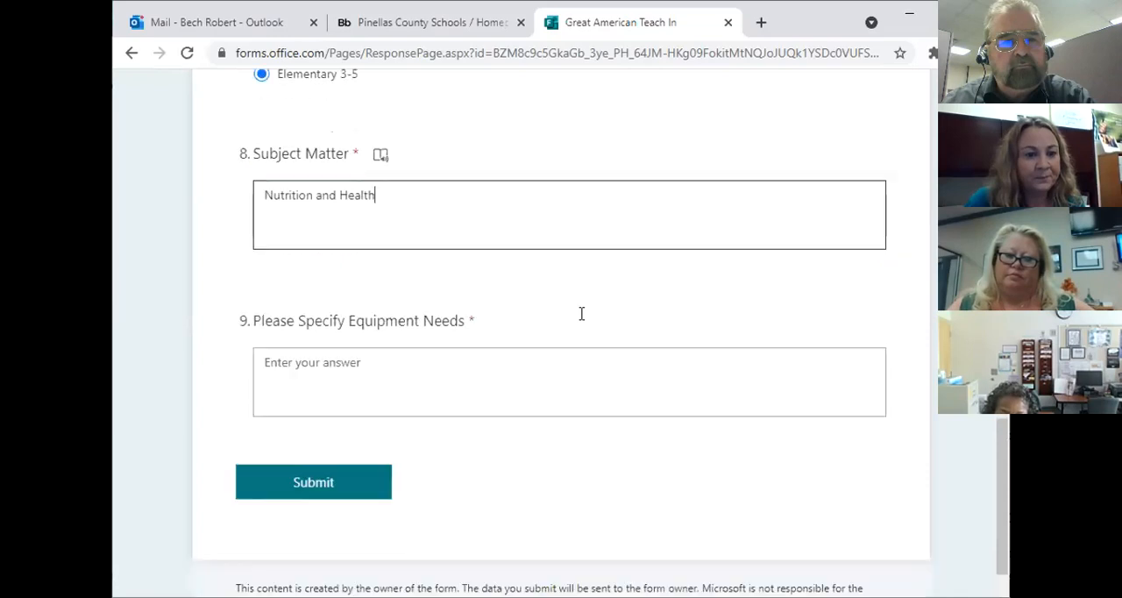
{"action": "left_click", "coordinate": [374, 309]}
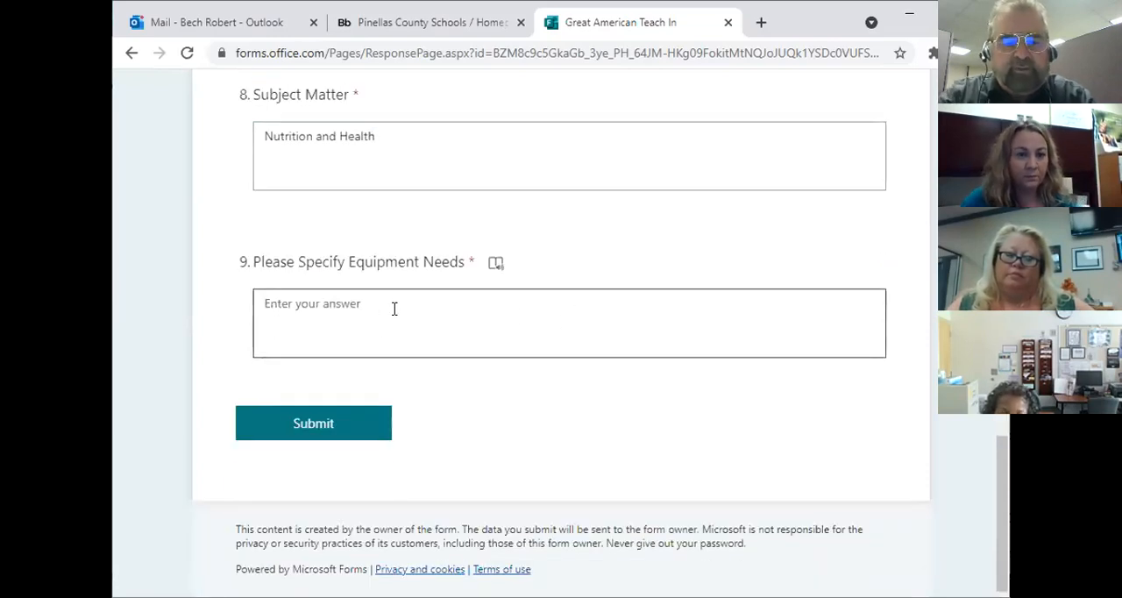
{"action": "type", "text": "O"}
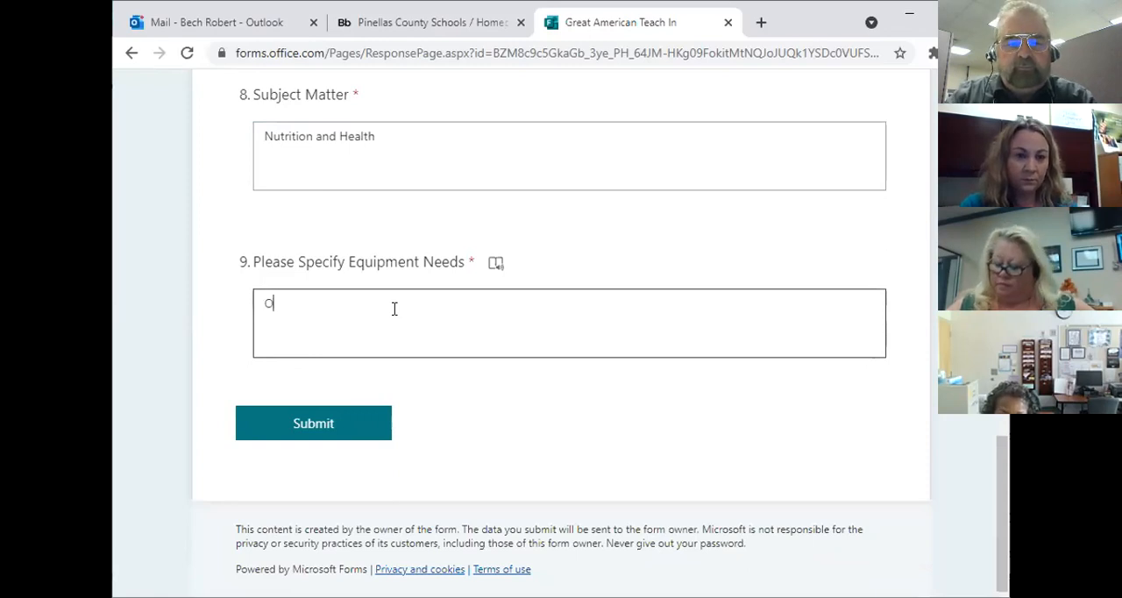
{"action": "type", "text": "verhea"}
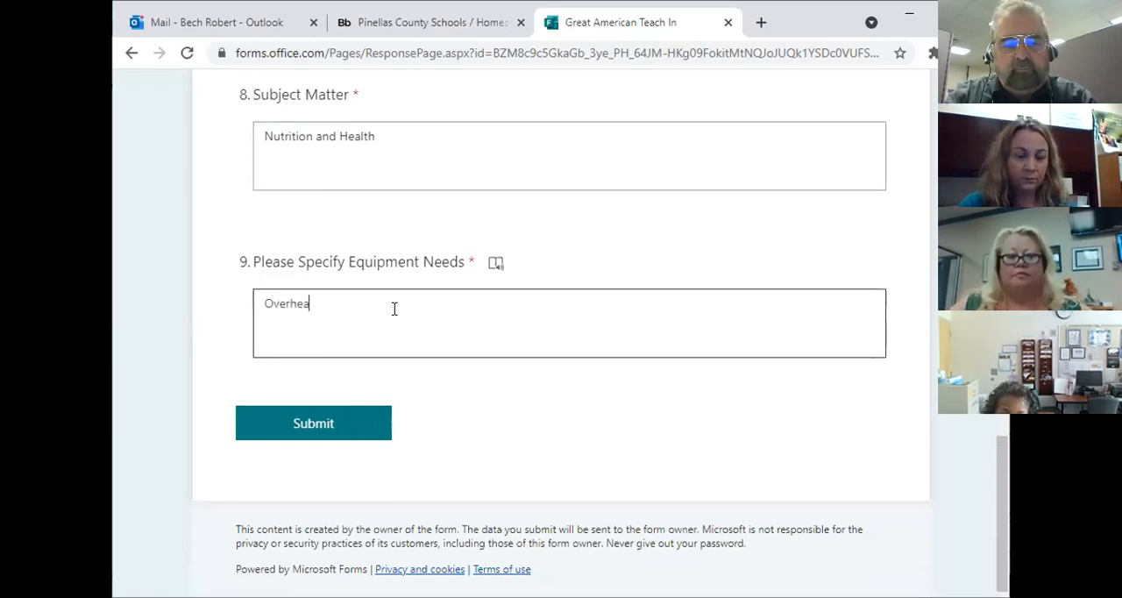
{"action": "type", "text": "d Projector"}
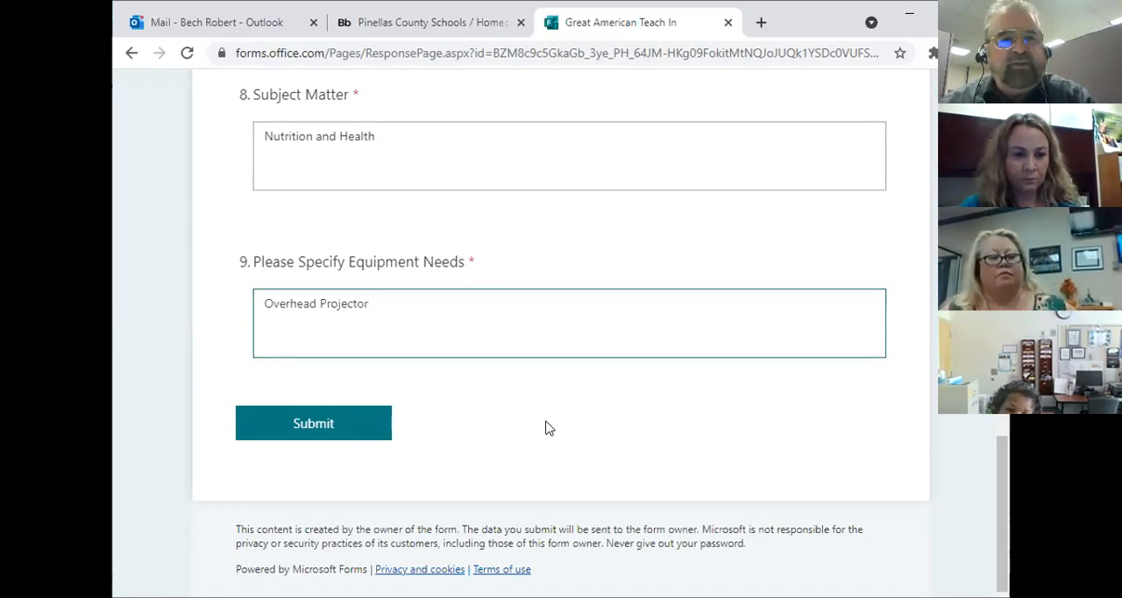
{"action": "left_click", "coordinate": [319, 430]}
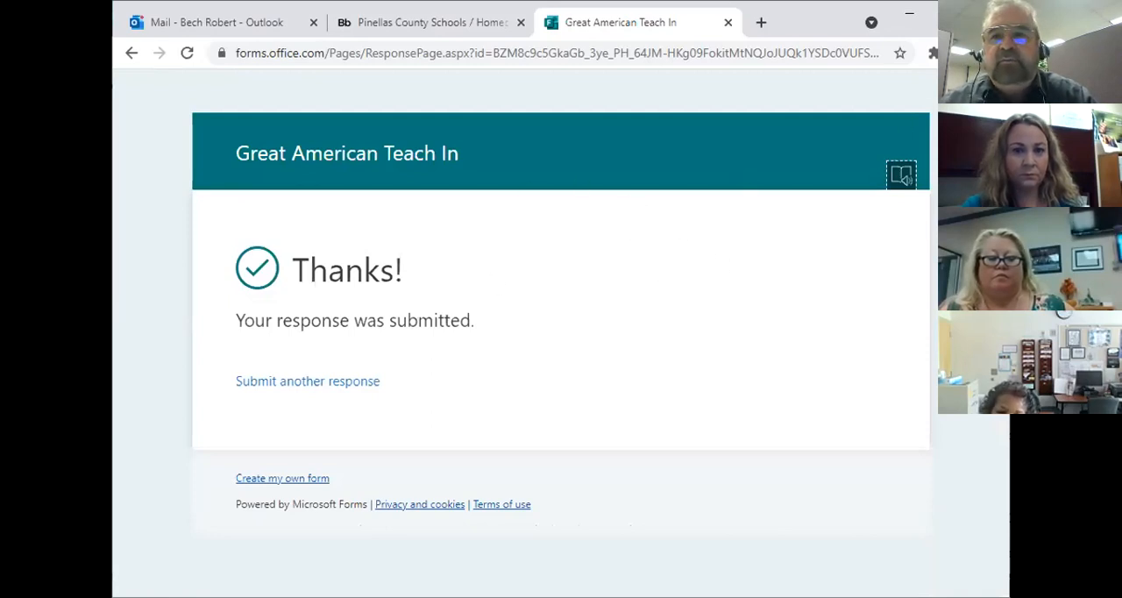
{"action": "left_click", "coordinate": [728, 23]}
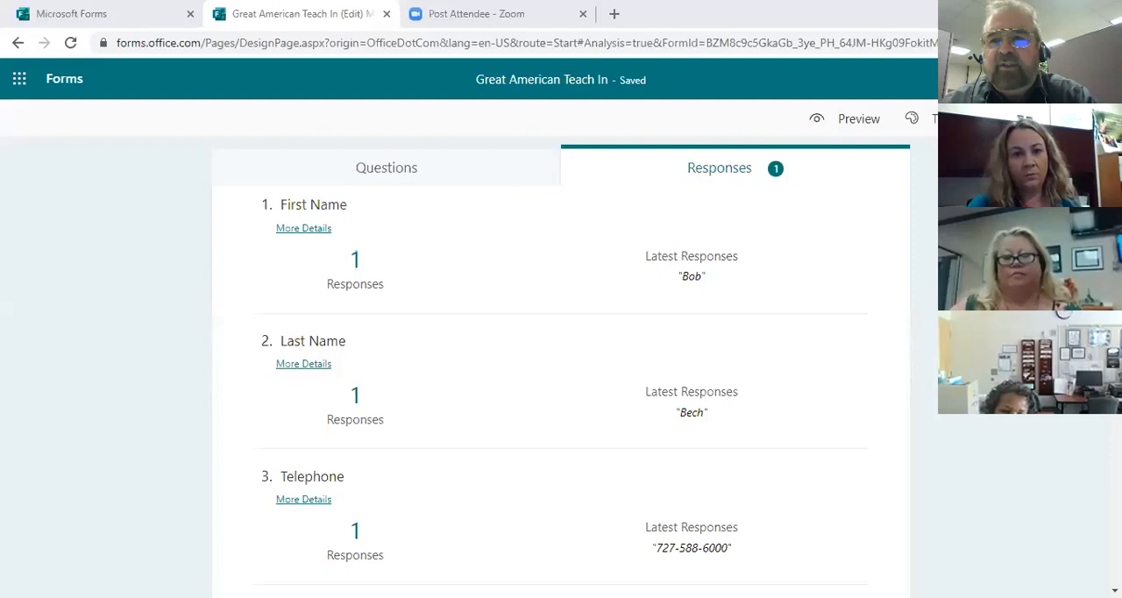
Step: Review the Great American Teach In response summary for all nine questions, from First Name to Please Specify Equipment Needs
{"action": "scroll", "coordinate": [432, 217], "scroll_direction": "up", "scroll_amount": 4}
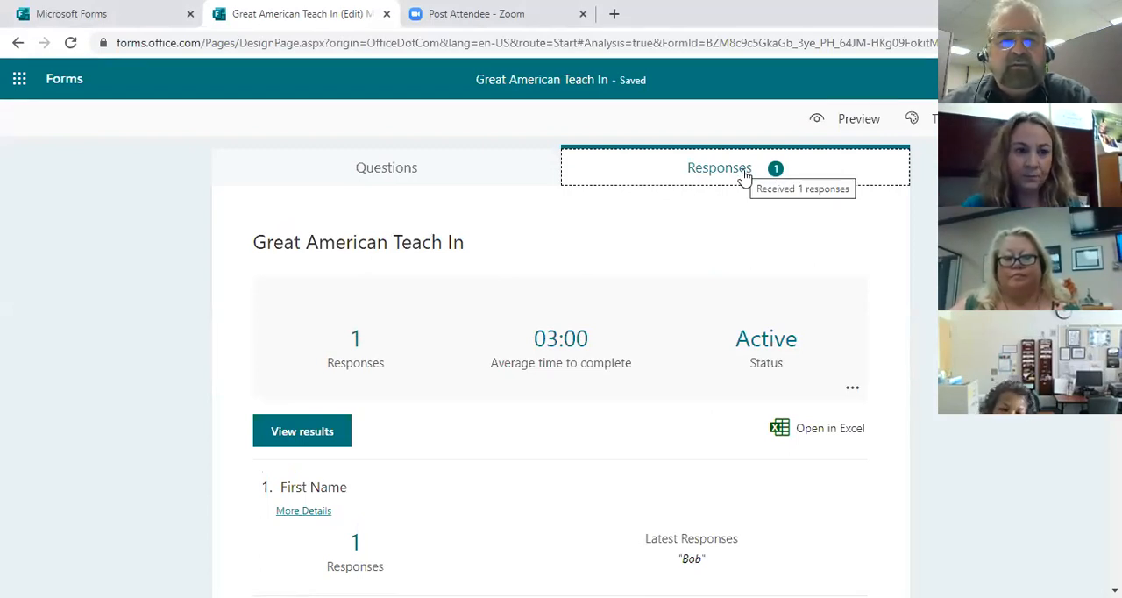
{"action": "scroll", "coordinate": [657, 336], "scroll_direction": "down", "scroll_amount": 2}
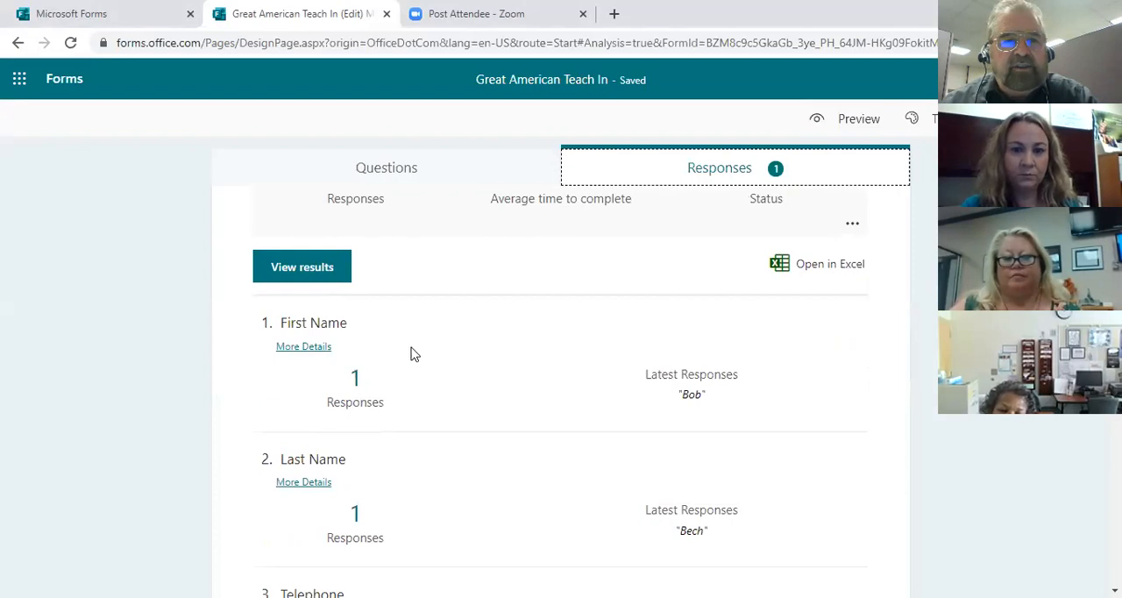
{"action": "scroll", "coordinate": [628, 368], "scroll_direction": "down", "scroll_amount": 5}
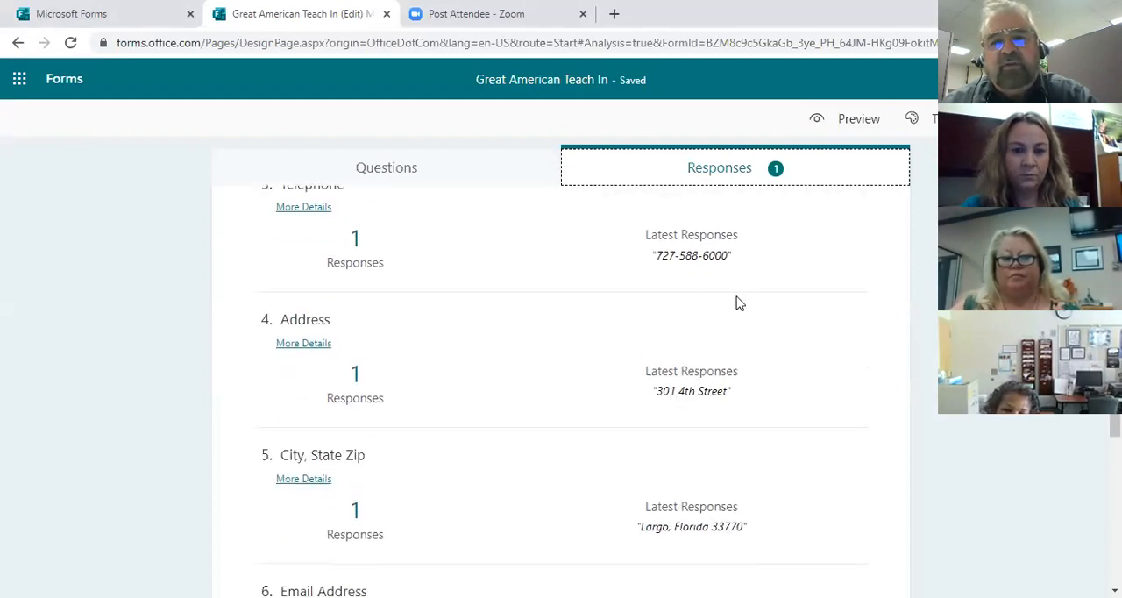
{"action": "scroll", "coordinate": [737, 303], "scroll_direction": "down", "scroll_amount": 1}
{"action": "scroll", "coordinate": [739, 444], "scroll_direction": "down", "scroll_amount": 1}
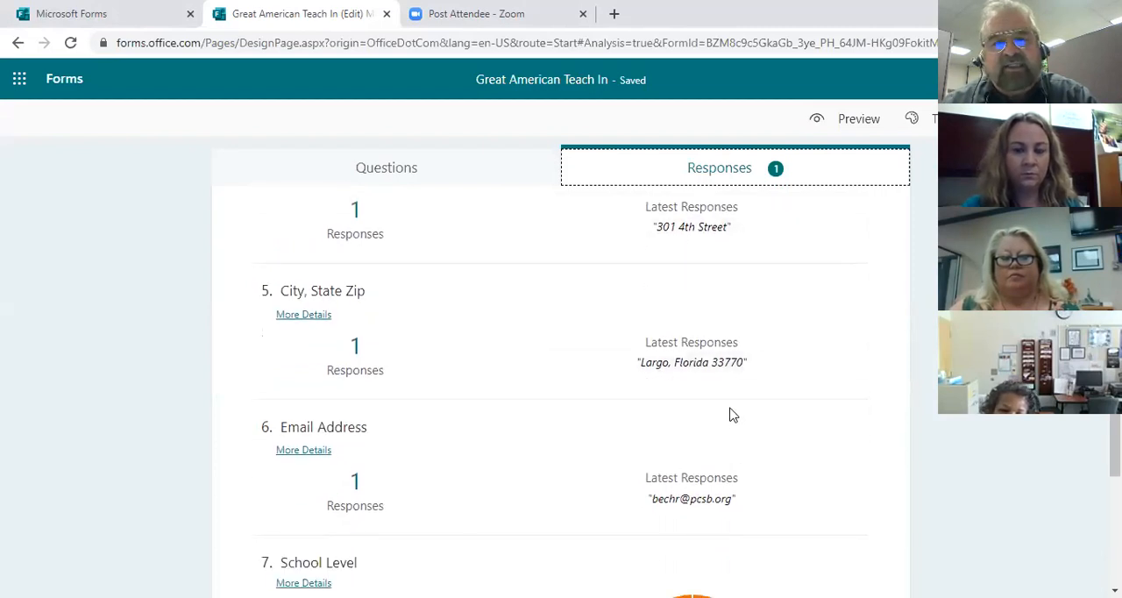
{"action": "scroll", "coordinate": [732, 415], "scroll_direction": "down", "scroll_amount": 2}
{"action": "scroll", "coordinate": [707, 342], "scroll_direction": "down", "scroll_amount": 1}
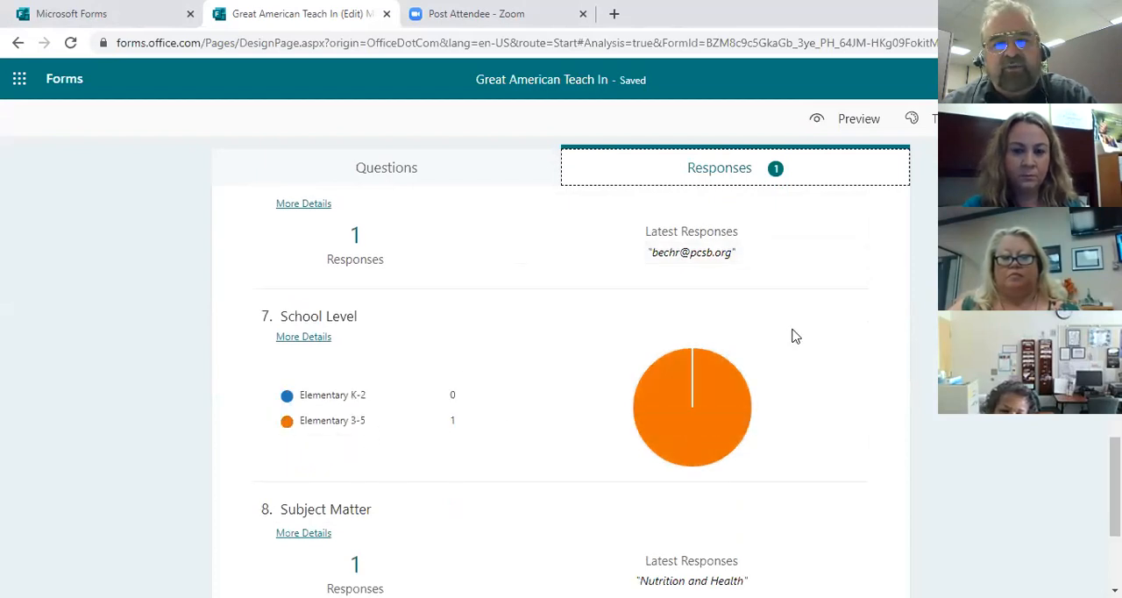
{"action": "scroll", "coordinate": [795, 335], "scroll_direction": "down", "scroll_amount": 1}
{"action": "scroll", "coordinate": [794, 335], "scroll_direction": "down", "scroll_amount": 2}
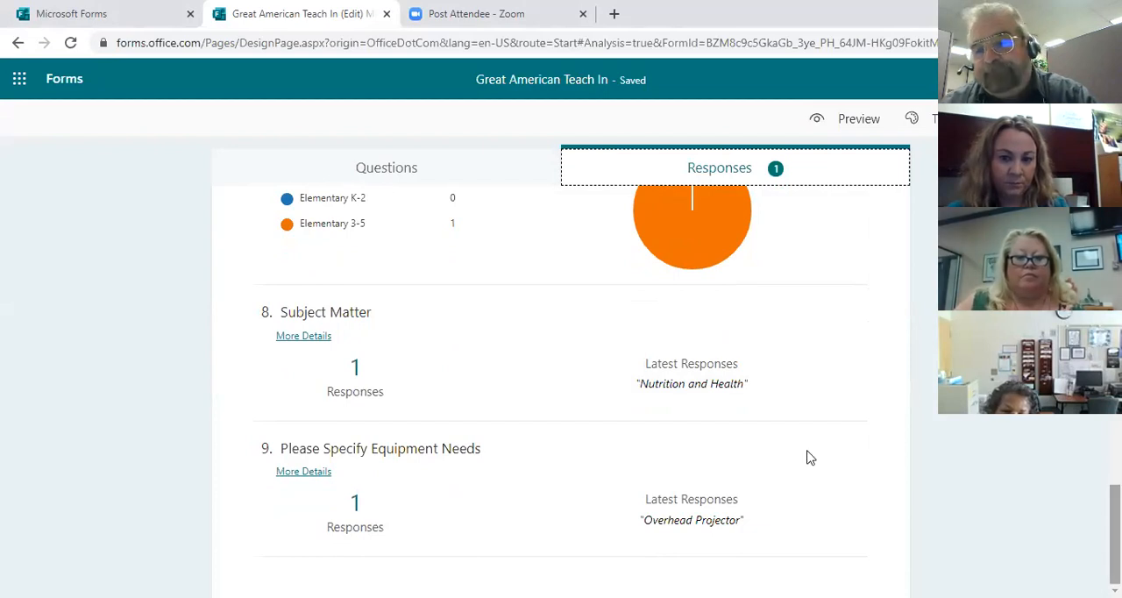
{"action": "scroll", "coordinate": [562, 394], "scroll_direction": "up", "scroll_amount": 8}
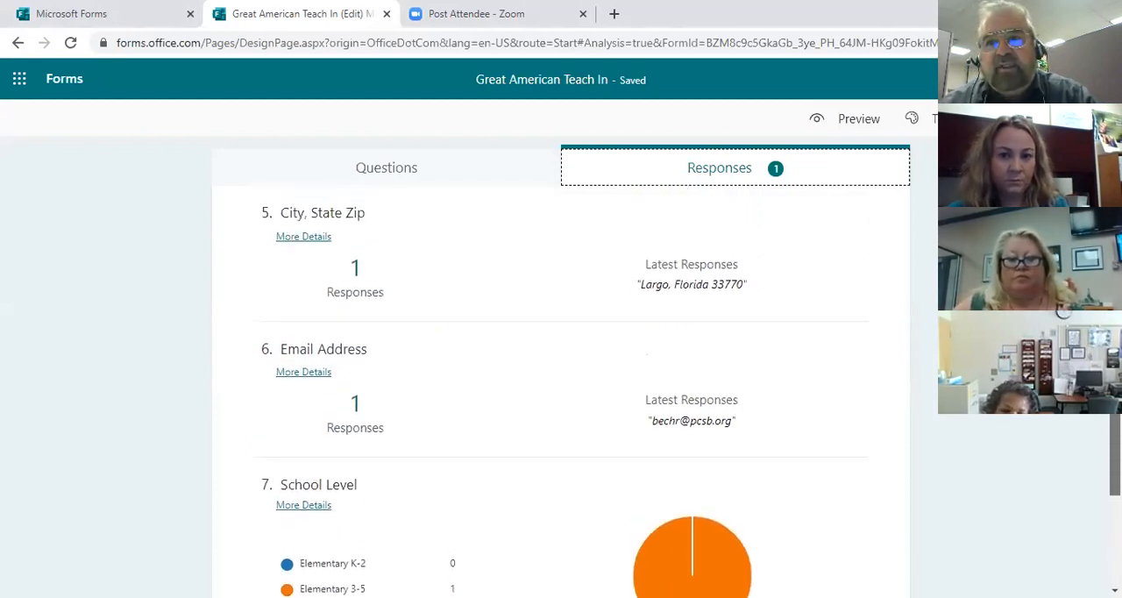
{"action": "scroll", "coordinate": [561, 395], "scroll_direction": "up", "scroll_amount": 5}
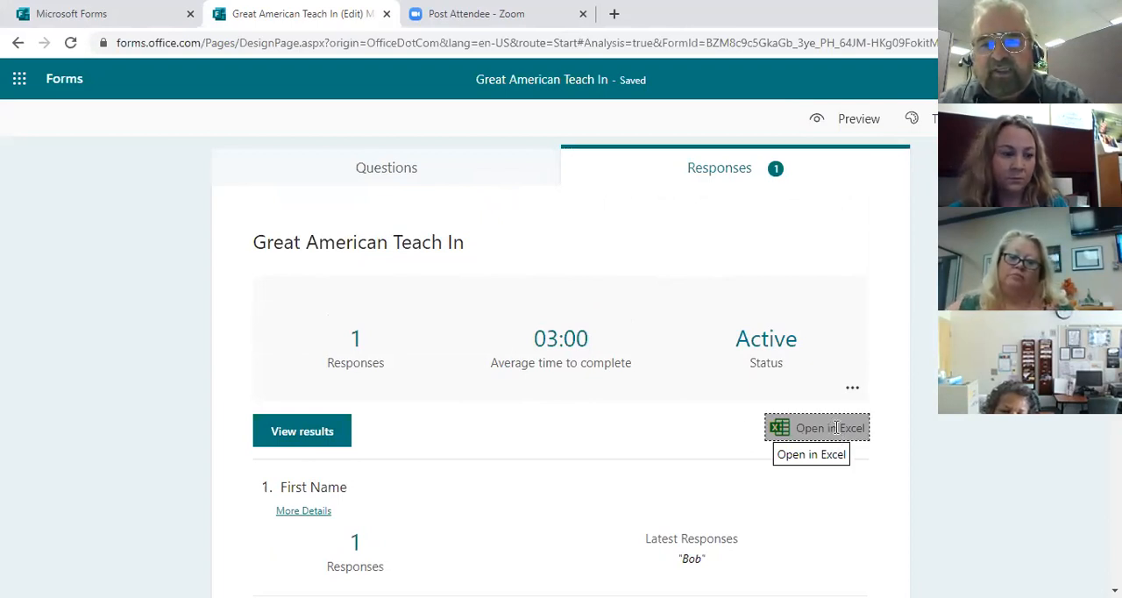
Step: Export the form responses to Excel and open the downloaded "Great American Teach In (1)" workbook as read-only
{"action": "left_click", "coordinate": [837, 433]}
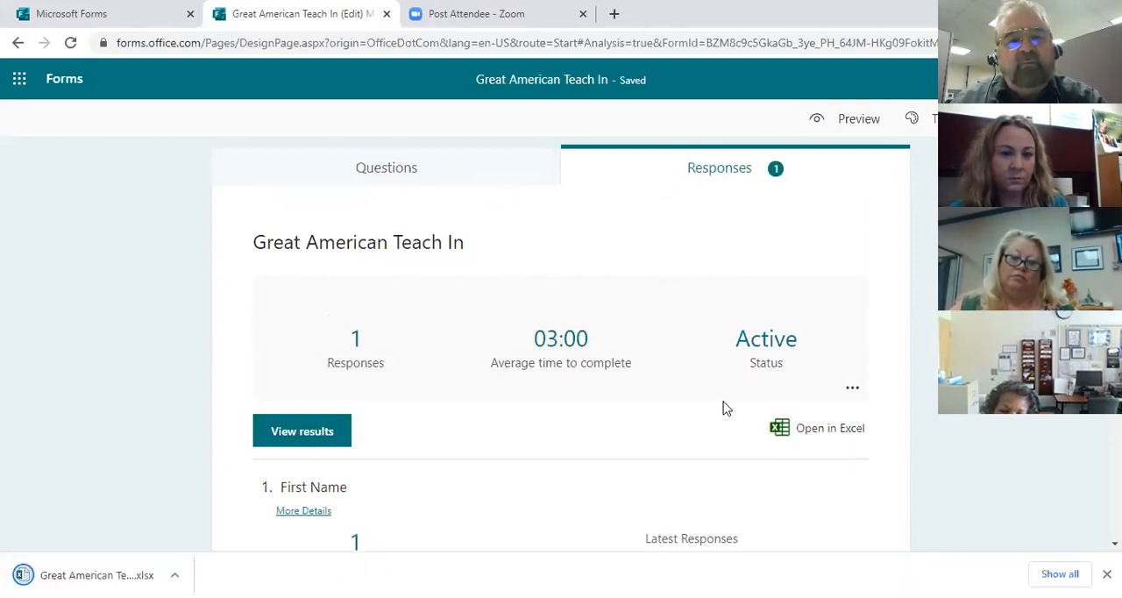
{"action": "left_click", "coordinate": [807, 438]}
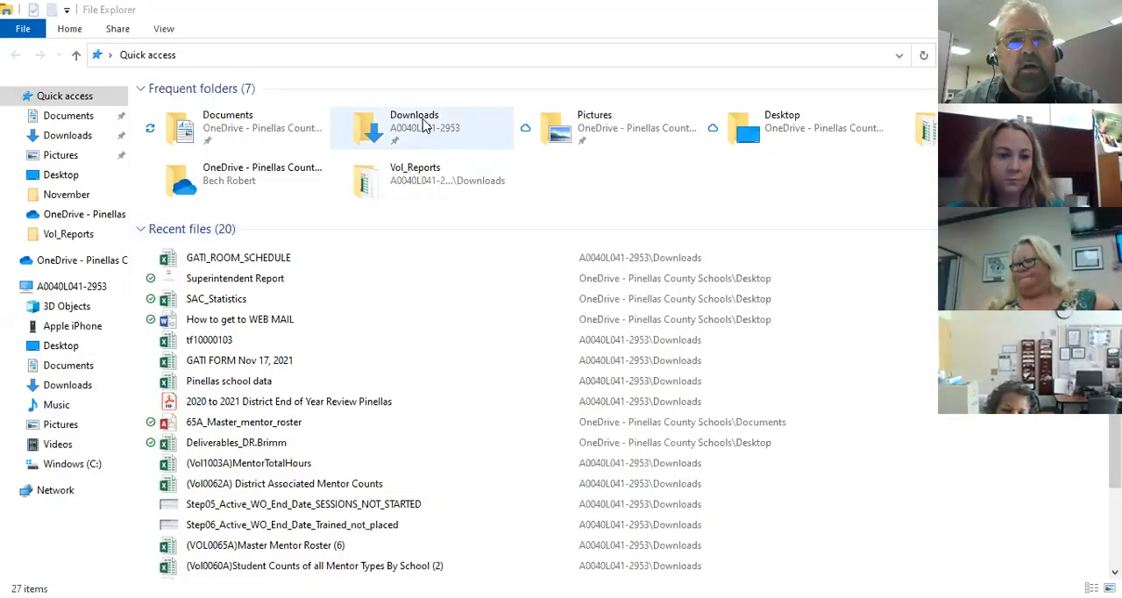
{"action": "double_click", "coordinate": [425, 125]}
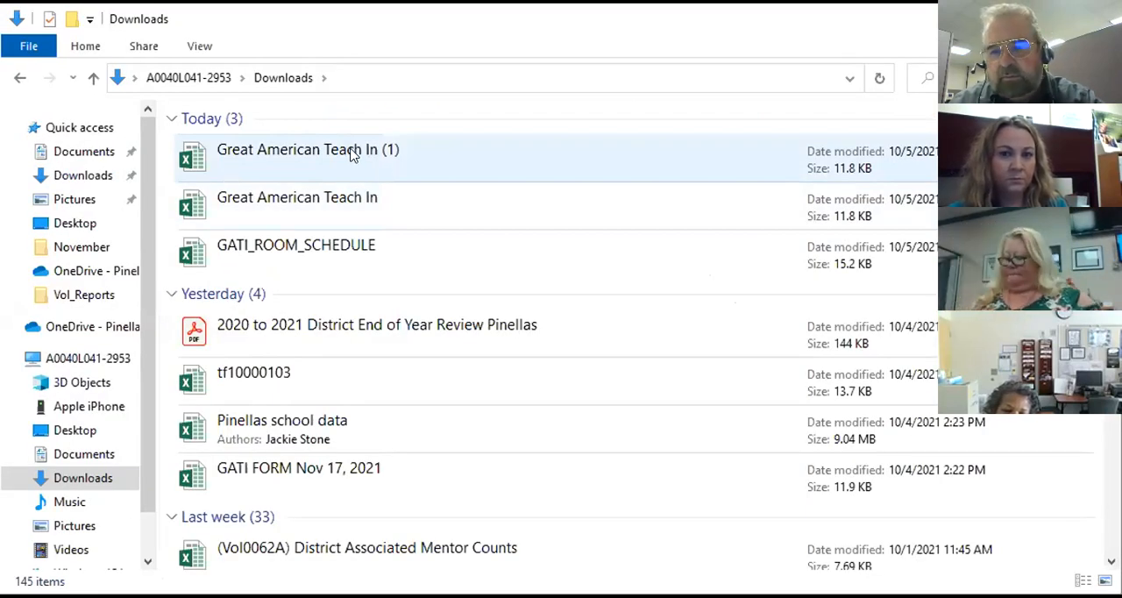
{"action": "double_click", "coordinate": [334, 149]}
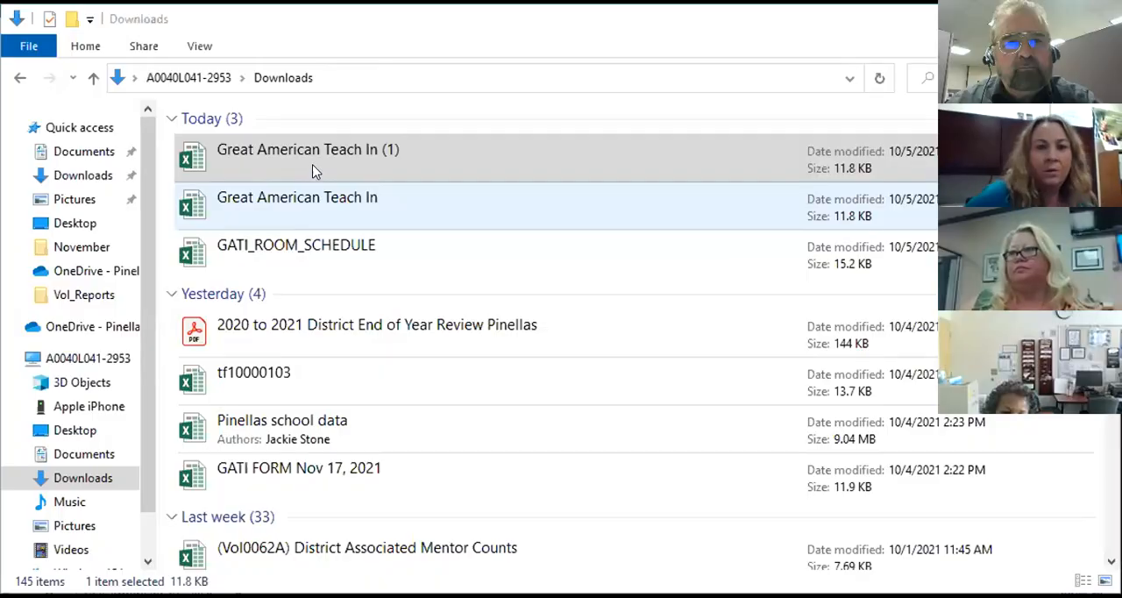
{"action": "left_click", "coordinate": [326, 156]}
{"action": "double_click", "coordinate": [326, 154]}
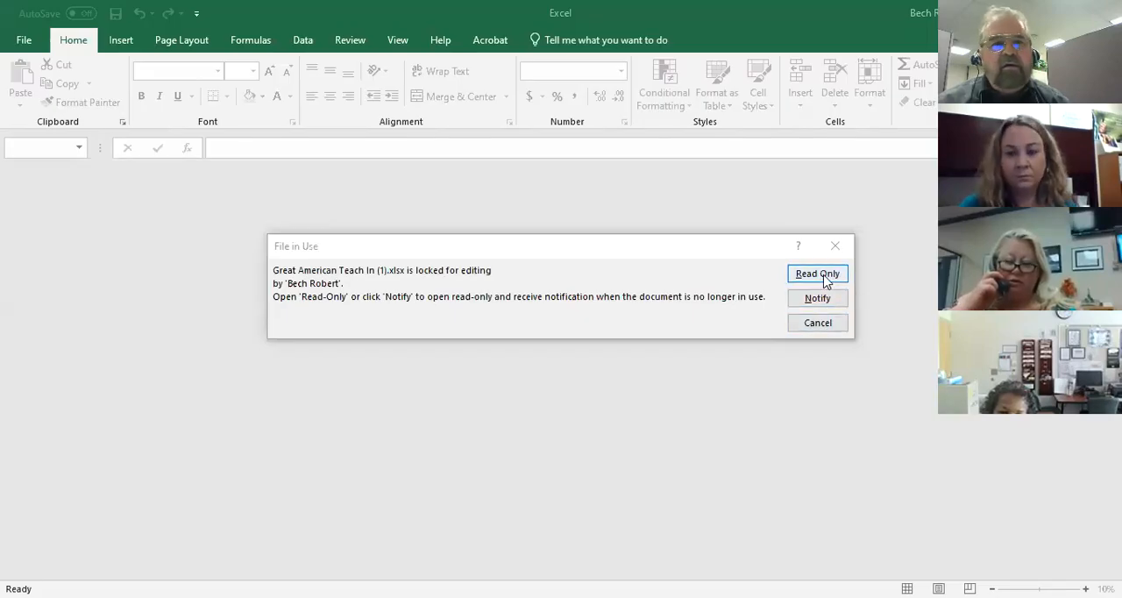
{"action": "left_click", "coordinate": [819, 276]}
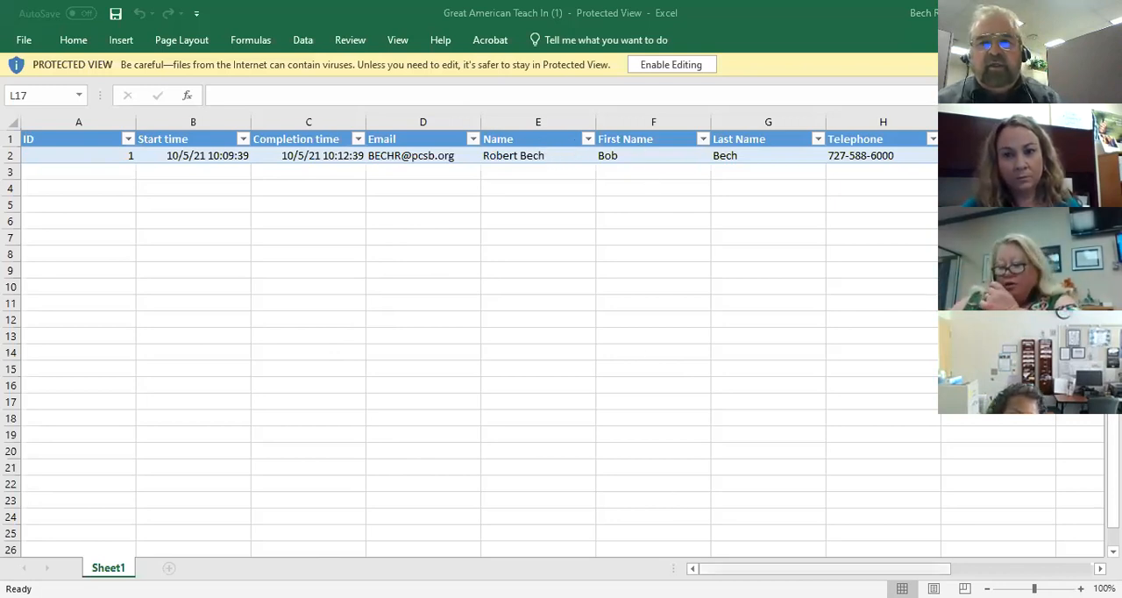
Step: Examine the exported response row across all columns through to the equipment needs column
{"action": "left_click", "coordinate": [766, 305]}
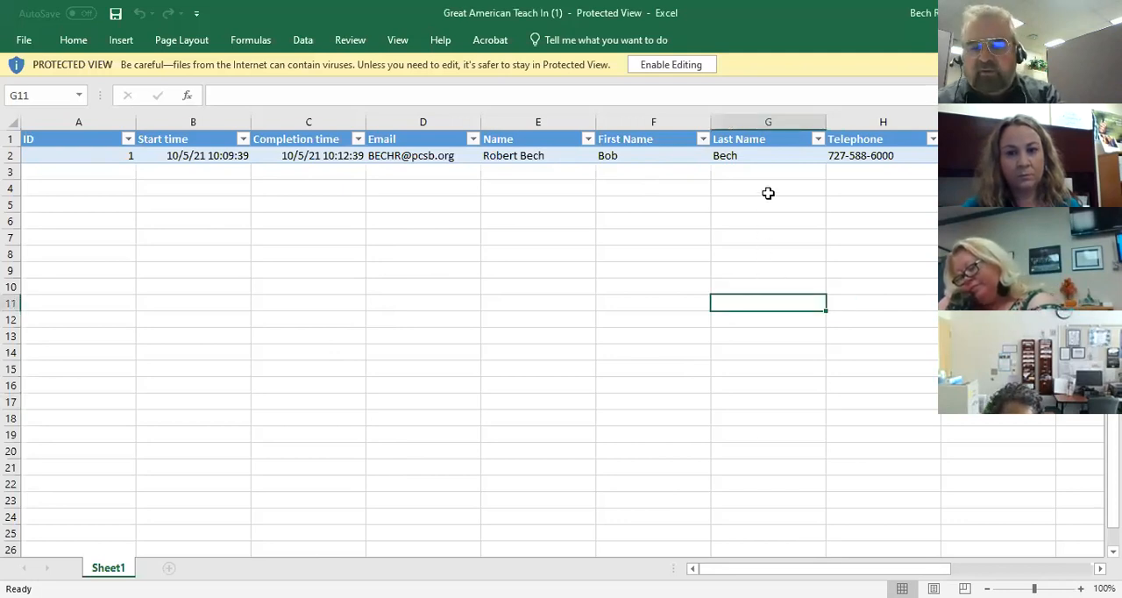
{"action": "key", "text": "Right"}
{"action": "key", "text": "Right"}
{"action": "key", "text": "Right"}
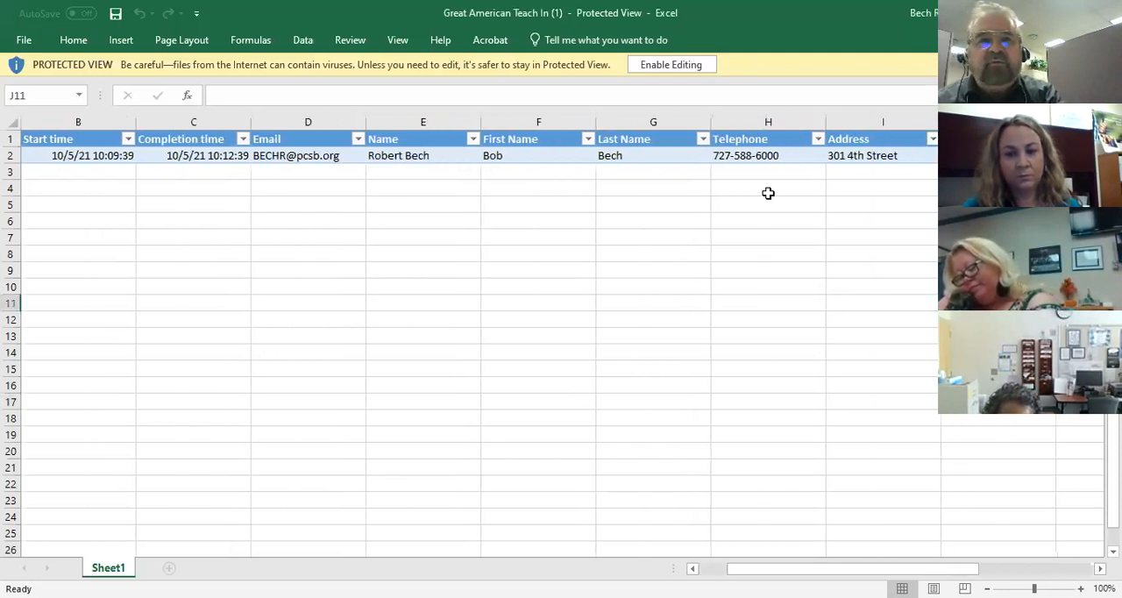
{"action": "key", "text": "Right"}
{"action": "key", "text": "Right"}
{"action": "key", "text": "Right"}
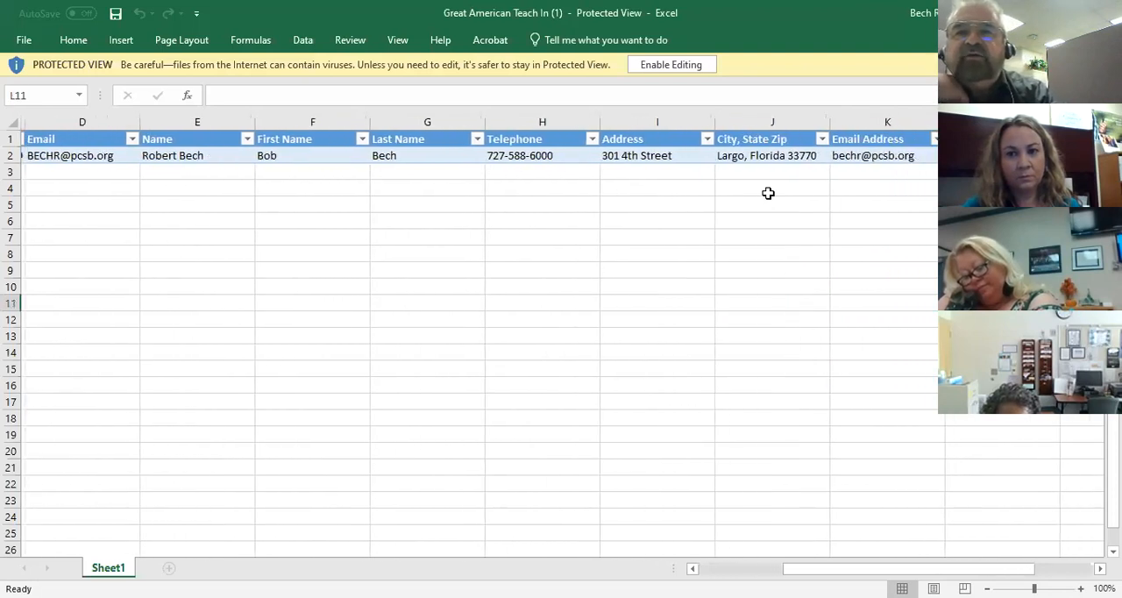
{"action": "key", "text": "Right"}
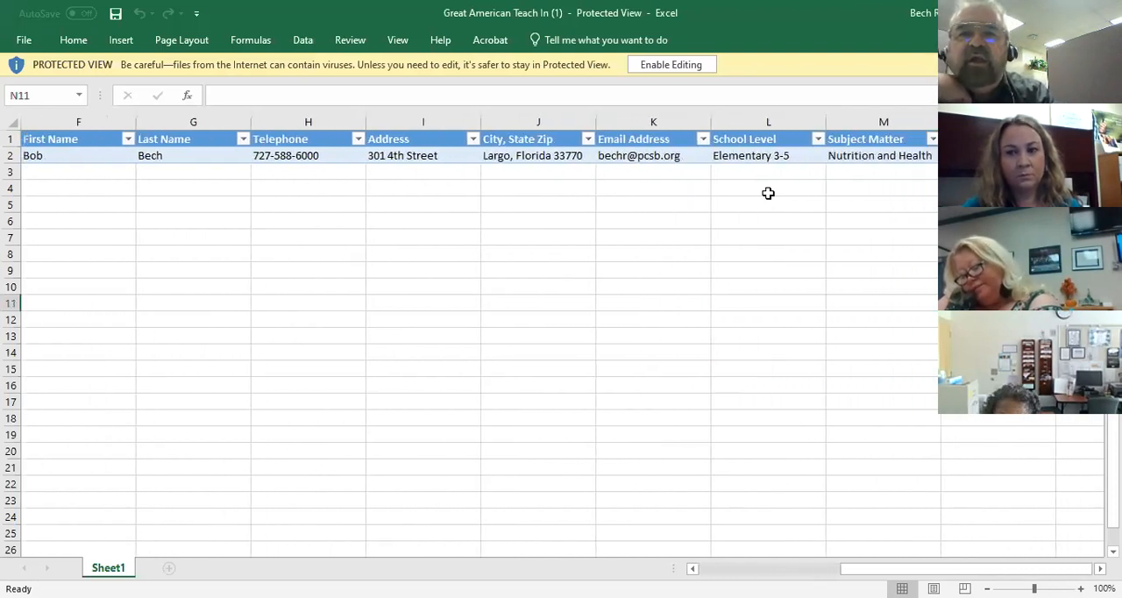
{"action": "key", "text": "Right"}
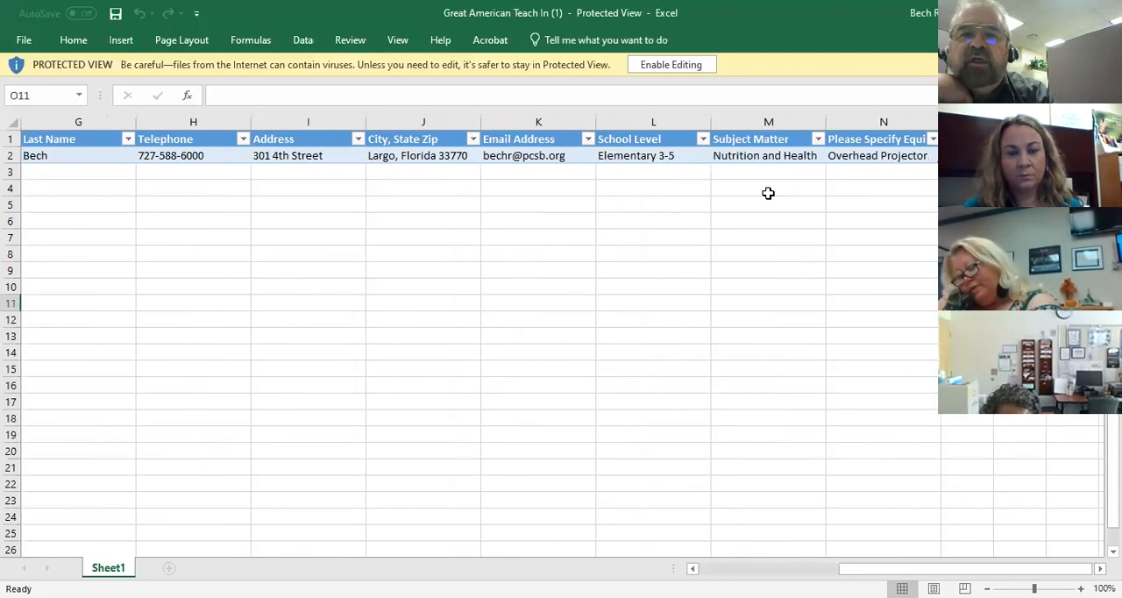
{"action": "key", "text": "Right"}
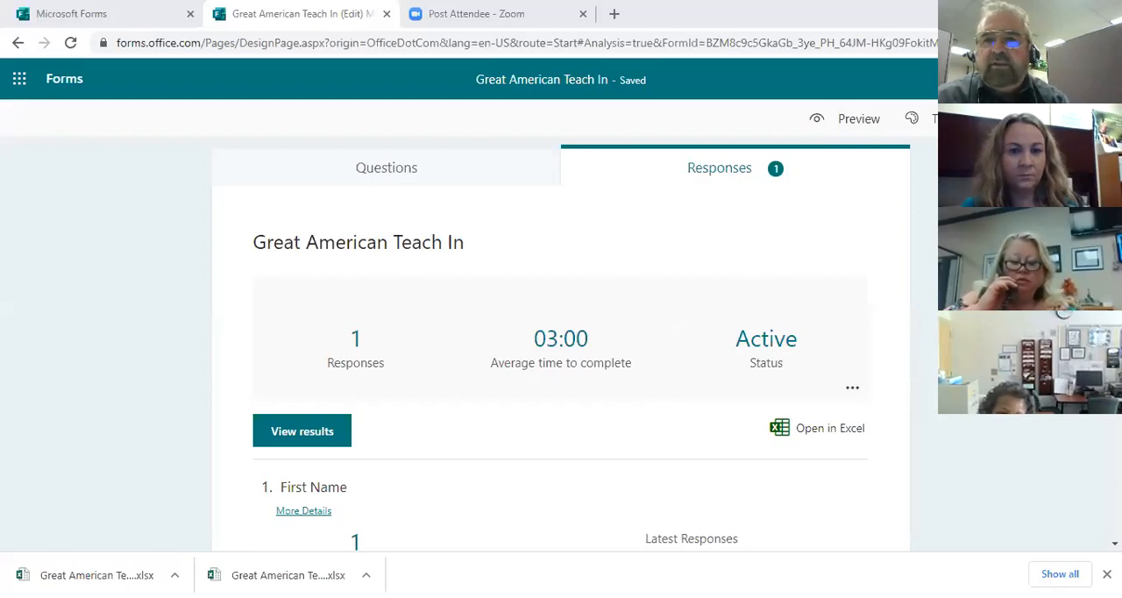
Step: Open the form's sharing options, shorten the response URL, and set the audience to Anyone can respond
{"action": "left_click", "coordinate": [1026, 118]}
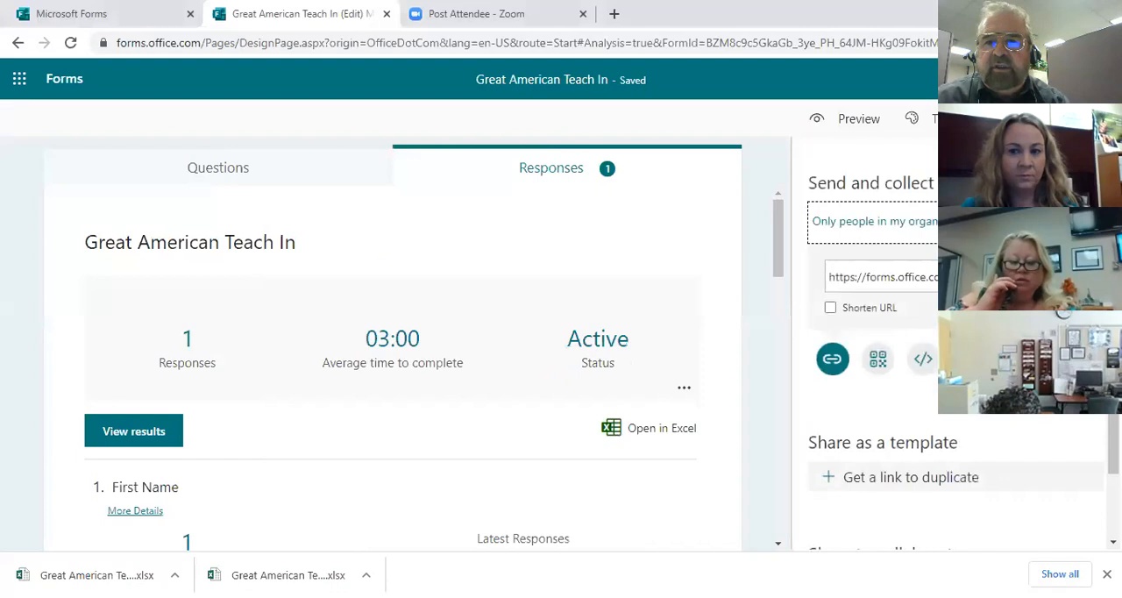
{"action": "left_click", "coordinate": [832, 307]}
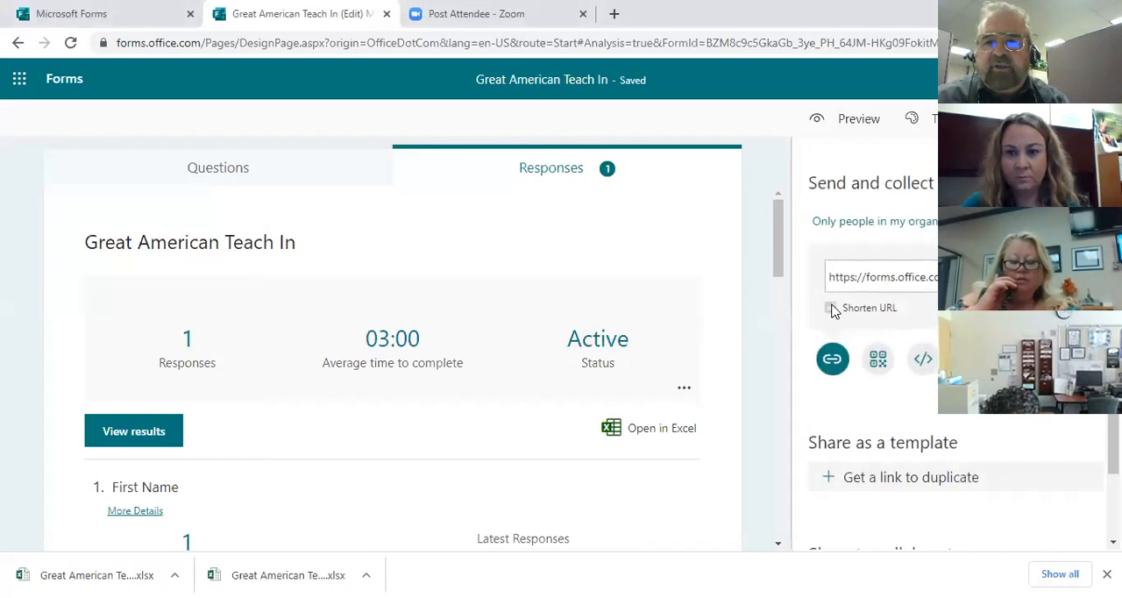
{"action": "left_click", "coordinate": [878, 313]}
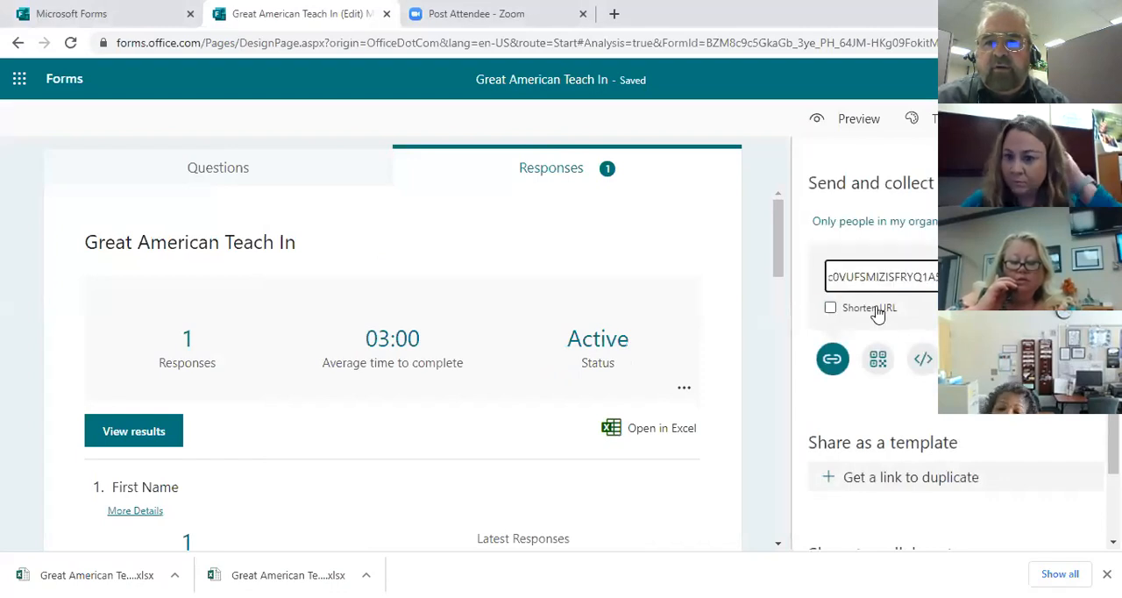
{"action": "left_click", "coordinate": [830, 308]}
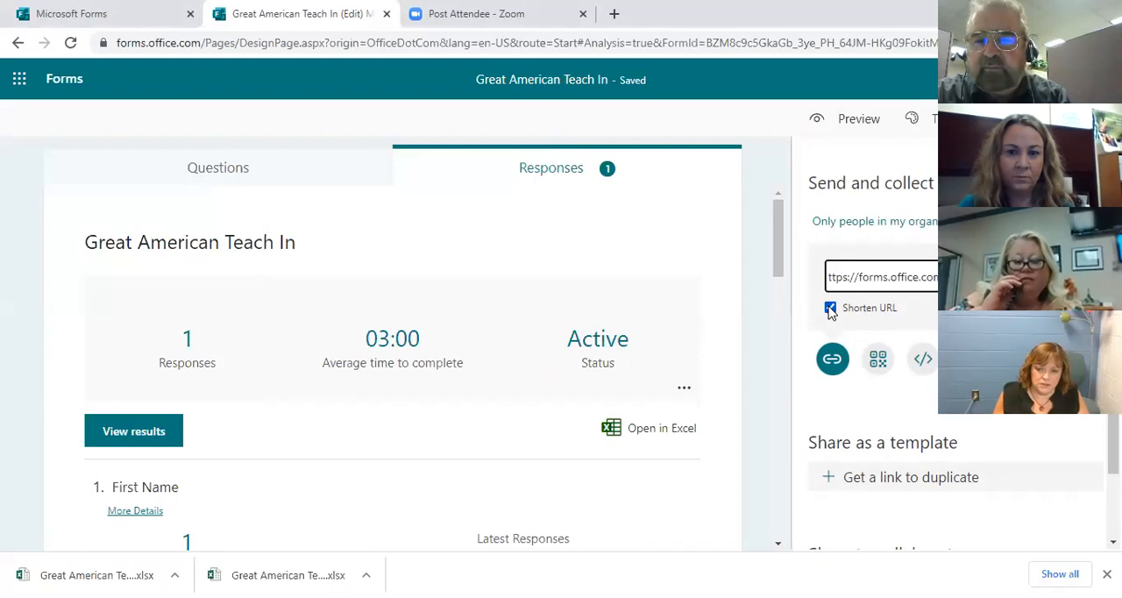
{"action": "left_click", "coordinate": [912, 221]}
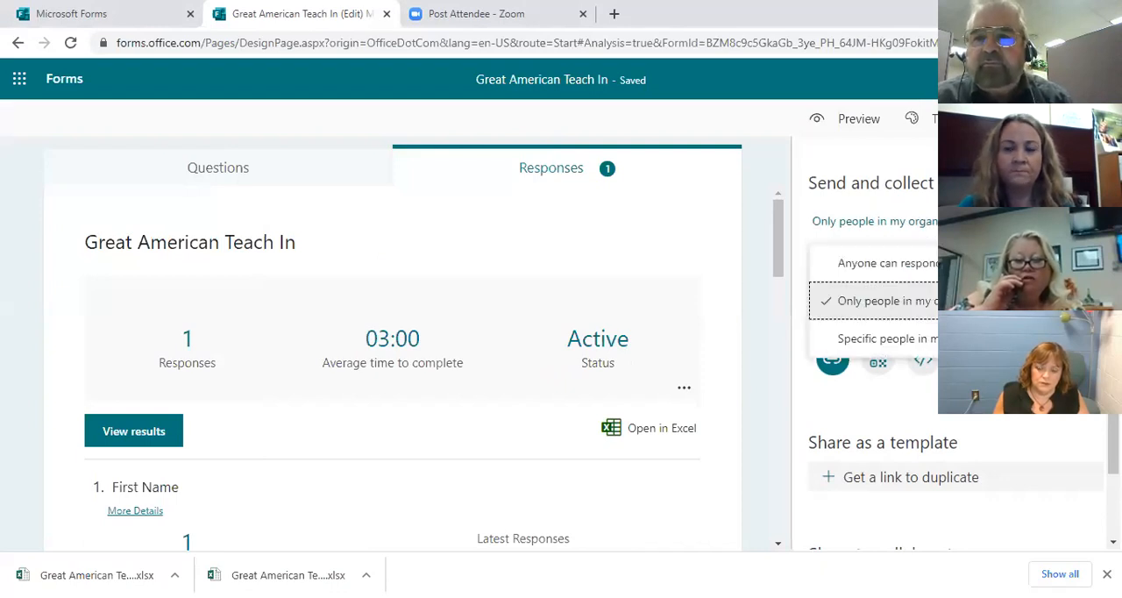
{"action": "left_click", "coordinate": [927, 264]}
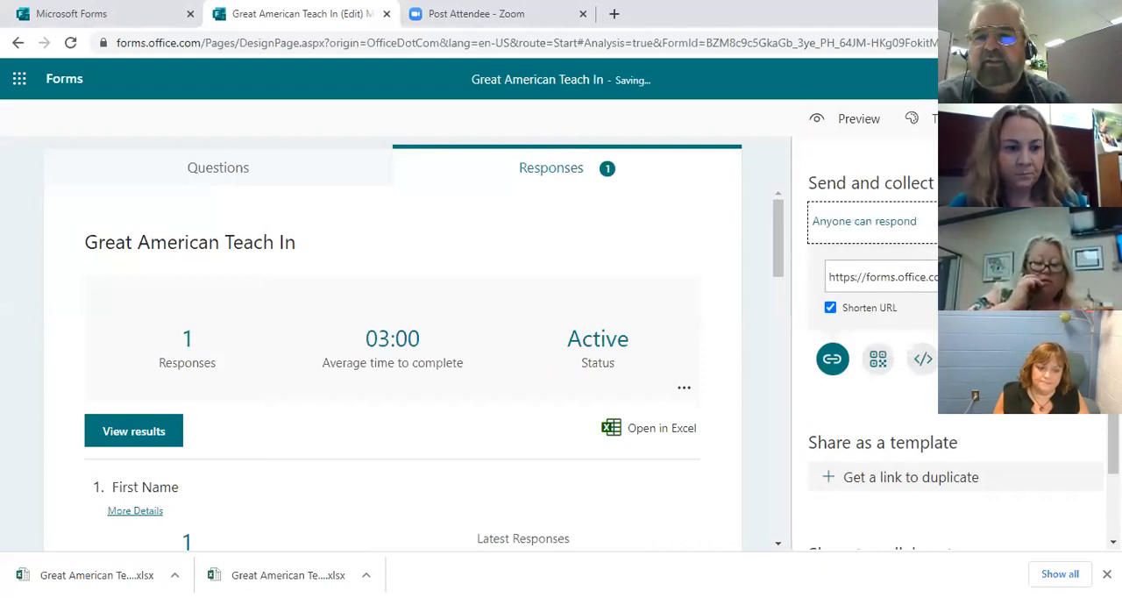
Step: Select the entire shortened response link so it is ready for copying
{"action": "left_click", "coordinate": [907, 277]}
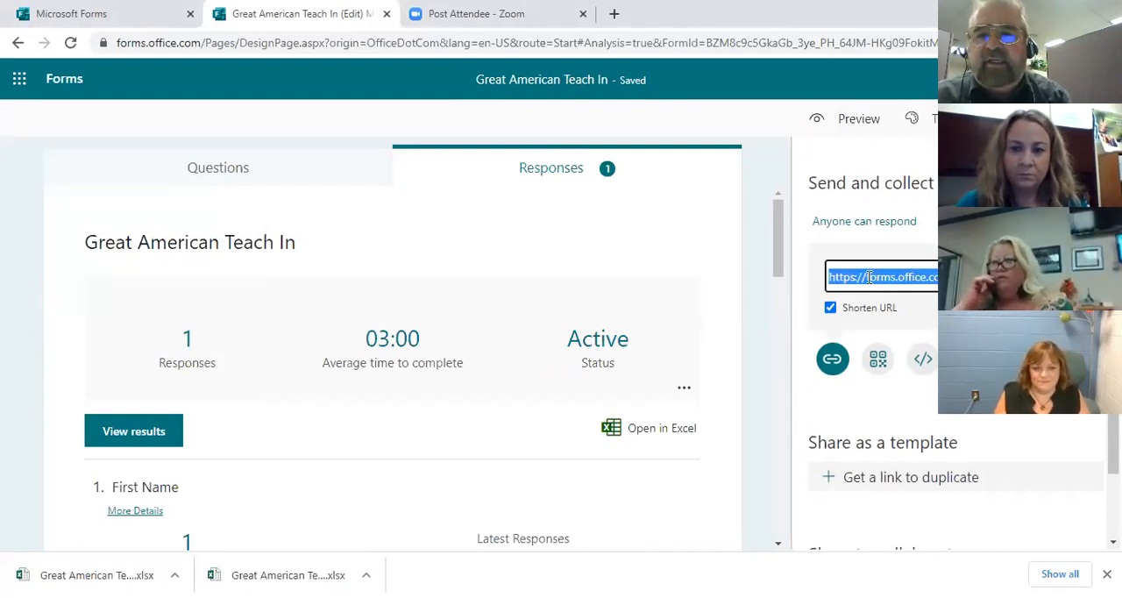
{"action": "left_click", "coordinate": [871, 278]}
{"action": "left_click", "coordinate": [871, 278]}
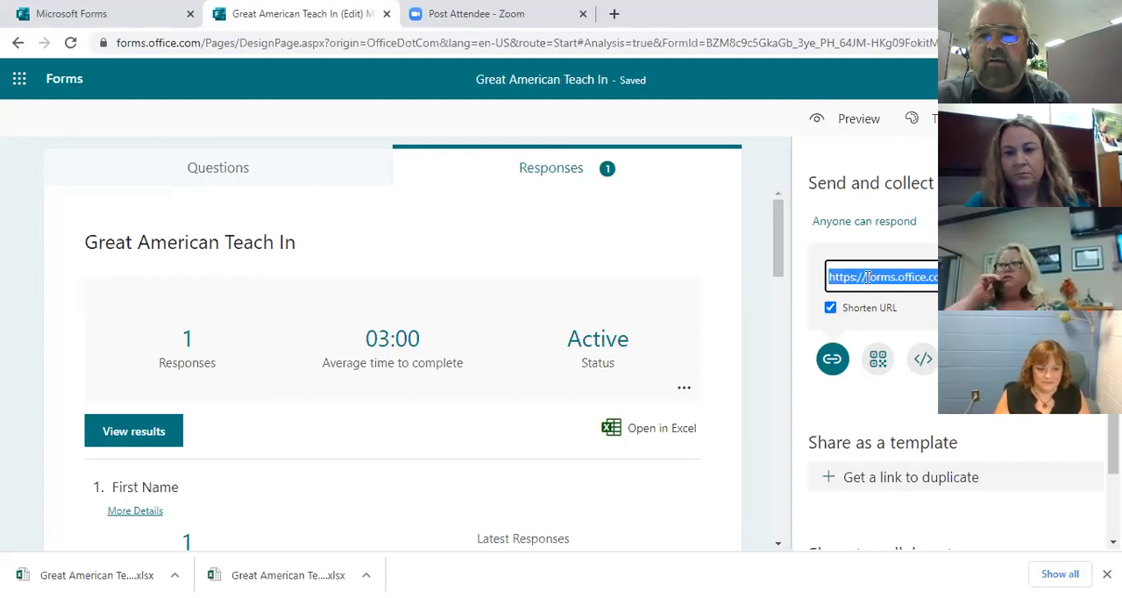
{"action": "left_click", "coordinate": [871, 278]}
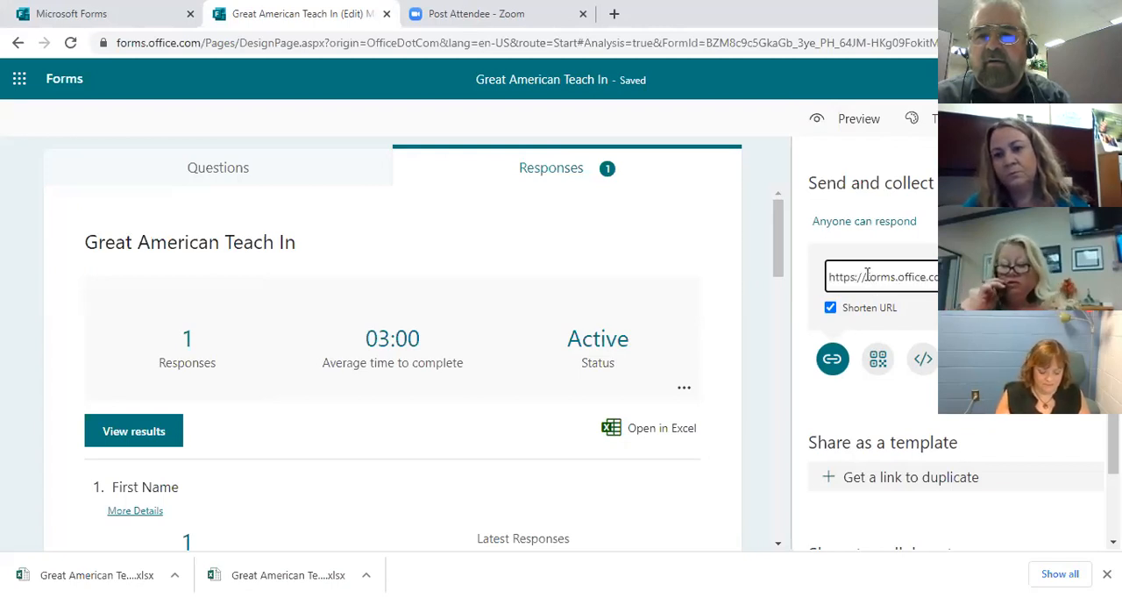
{"action": "left_click", "coordinate": [871, 278]}
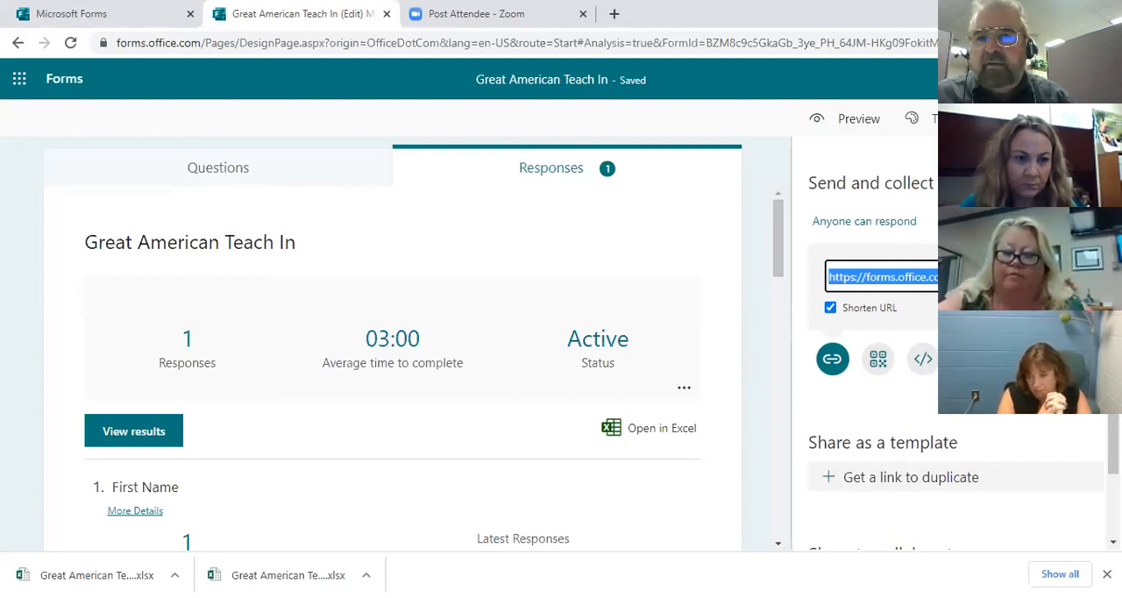
{"action": "left_click", "coordinate": [908, 274]}
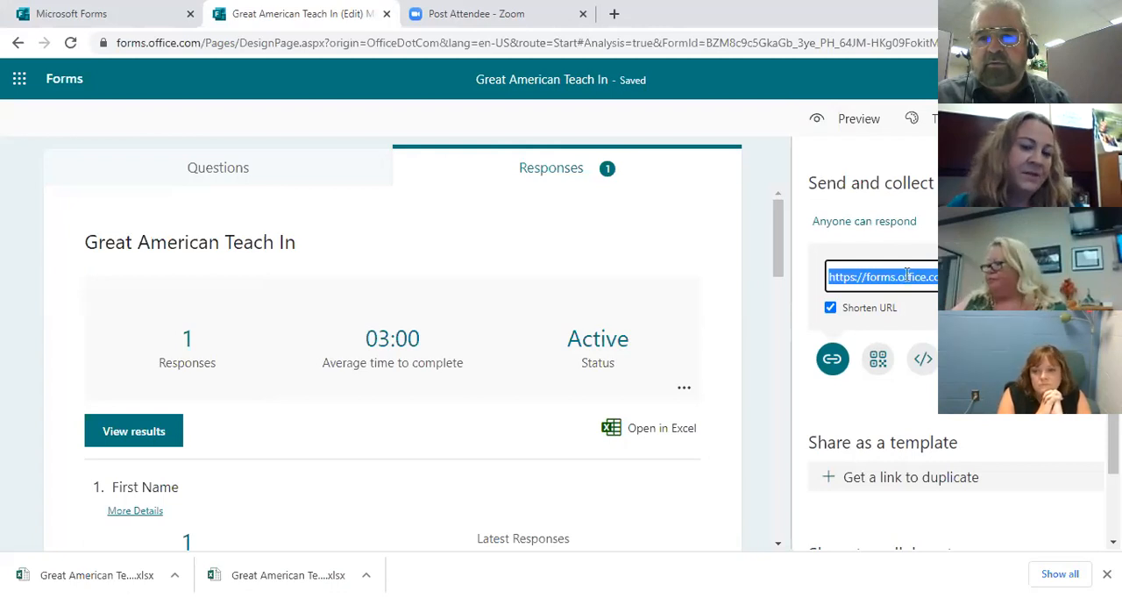
{"action": "left_click", "coordinate": [834, 278]}
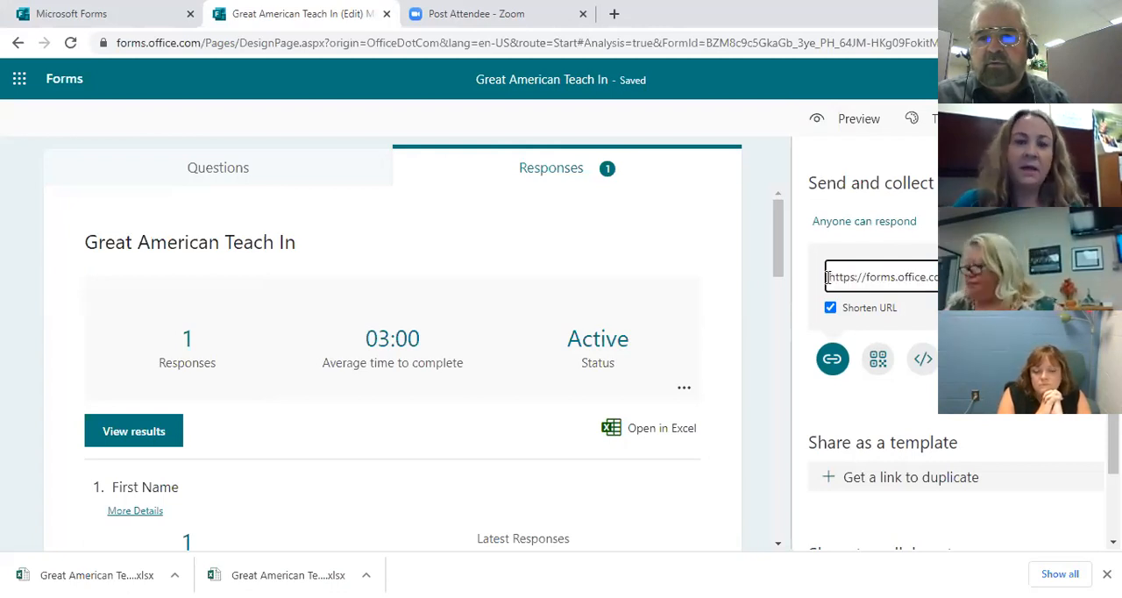
{"action": "left_click", "coordinate": [835, 280]}
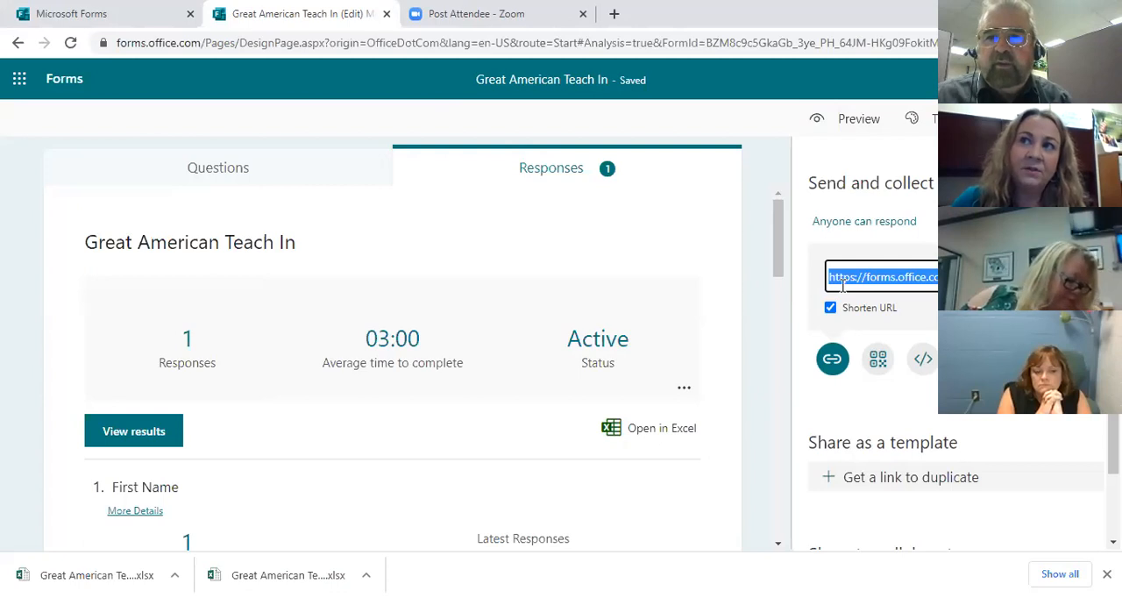
Step: Turn off URL shortening, select the full-length response link, and close the sharing options
{"action": "left_click", "coordinate": [830, 308]}
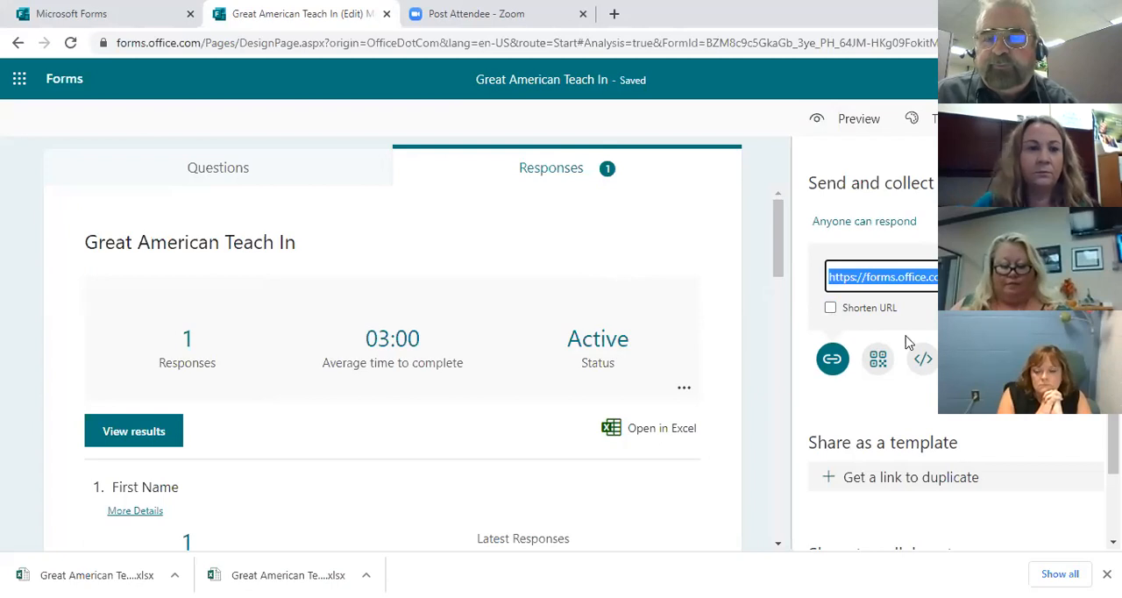
{"action": "left_click", "coordinate": [906, 278]}
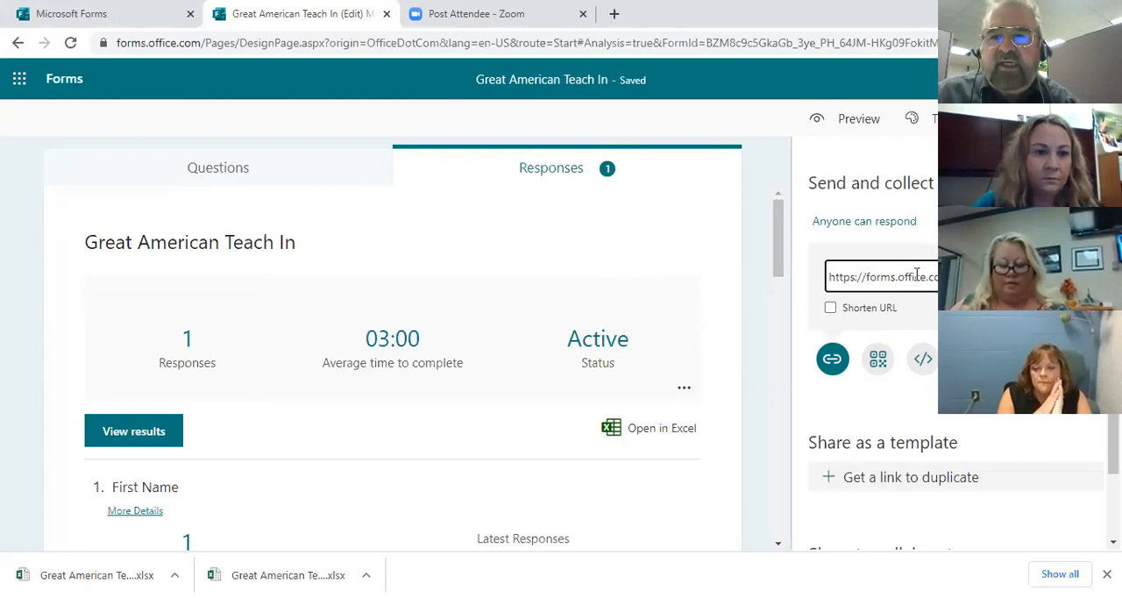
{"action": "left_click", "coordinate": [831, 278]}
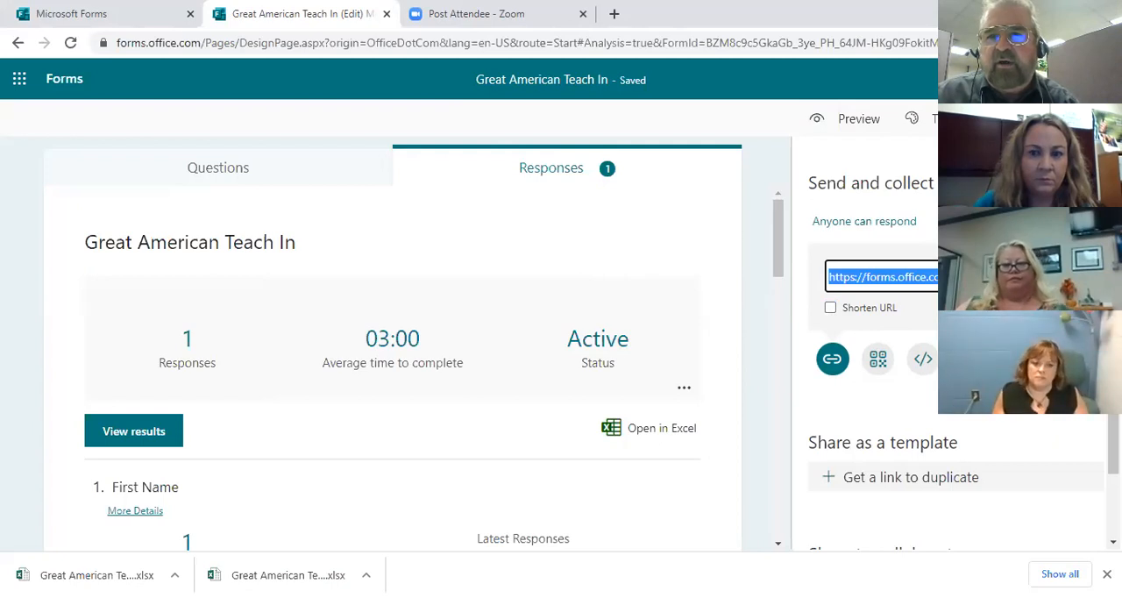
{"action": "left_click", "coordinate": [1094, 162]}
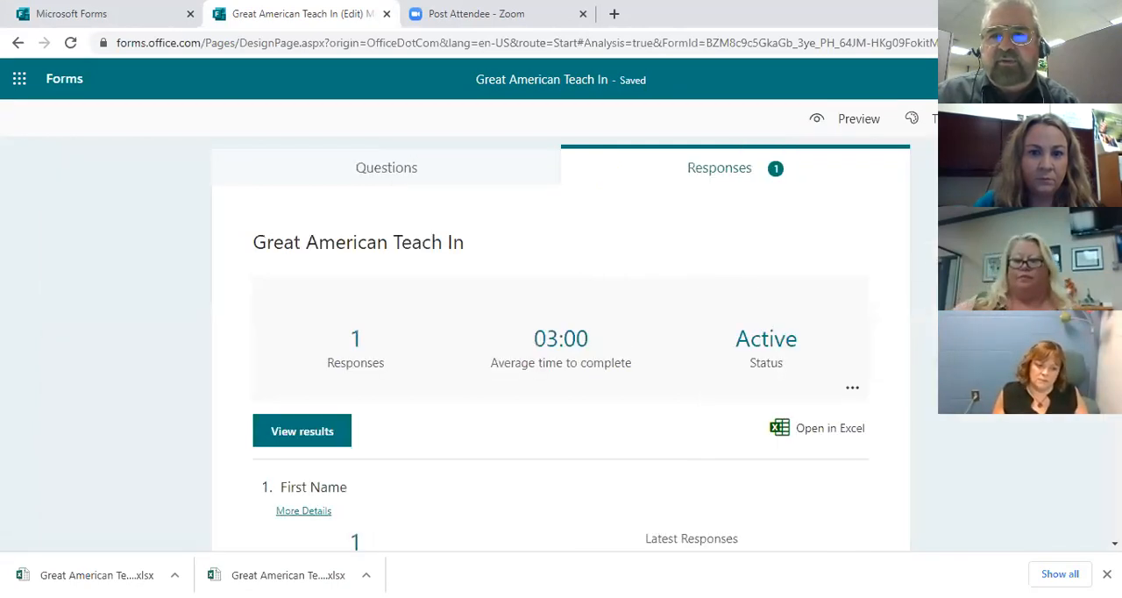
Step: Reopen the sharing options, shorten the response URL again, and select the link before closing them
{"action": "left_click", "coordinate": [1023, 119]}
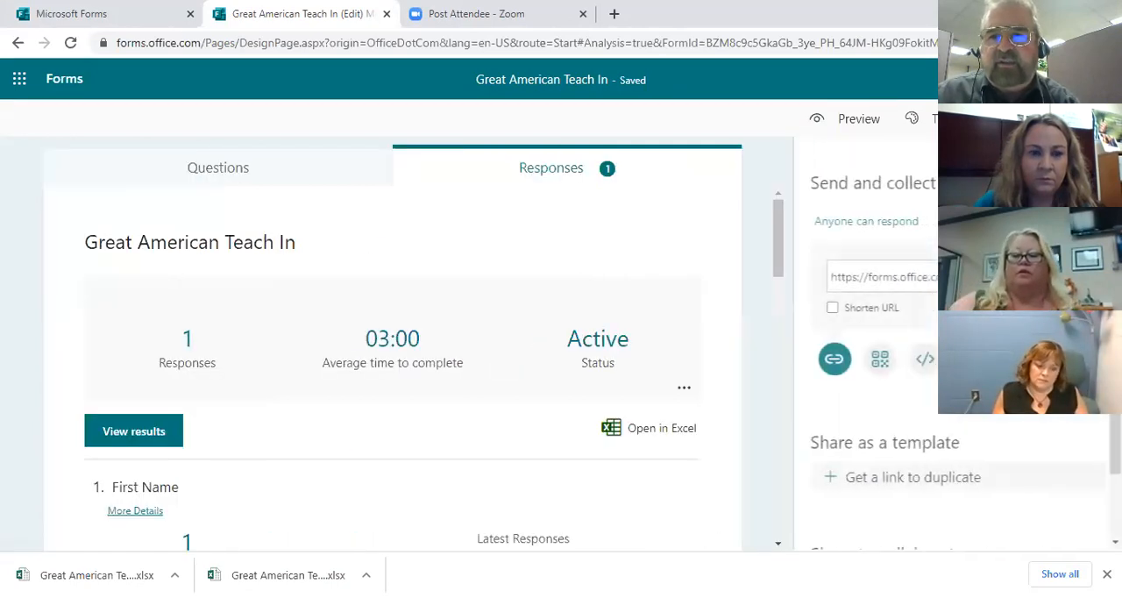
{"action": "left_click", "coordinate": [831, 308]}
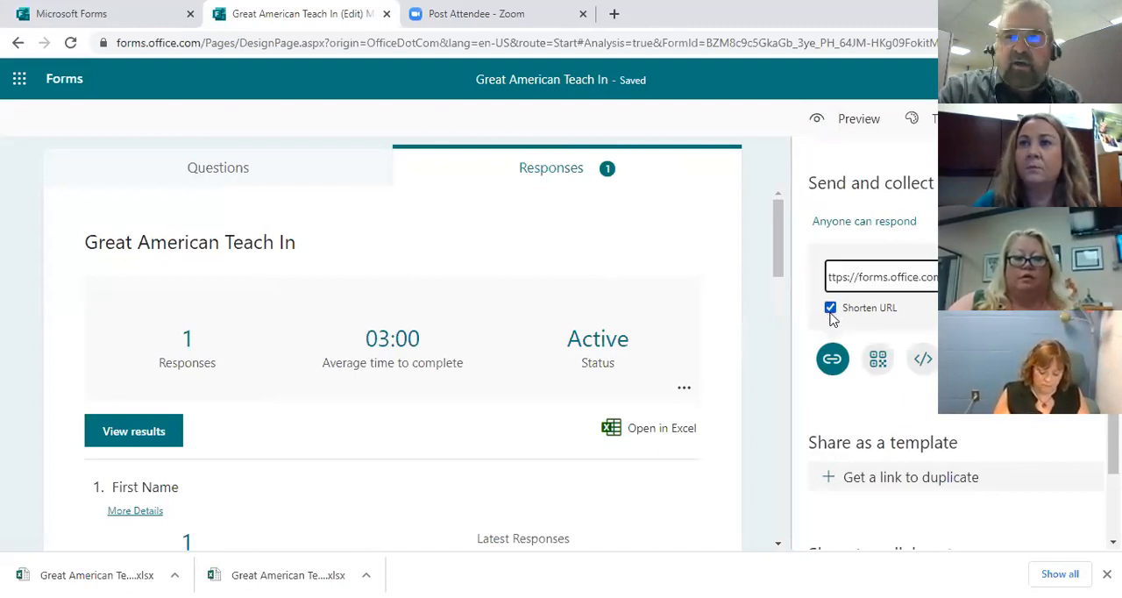
{"action": "left_click", "coordinate": [884, 276]}
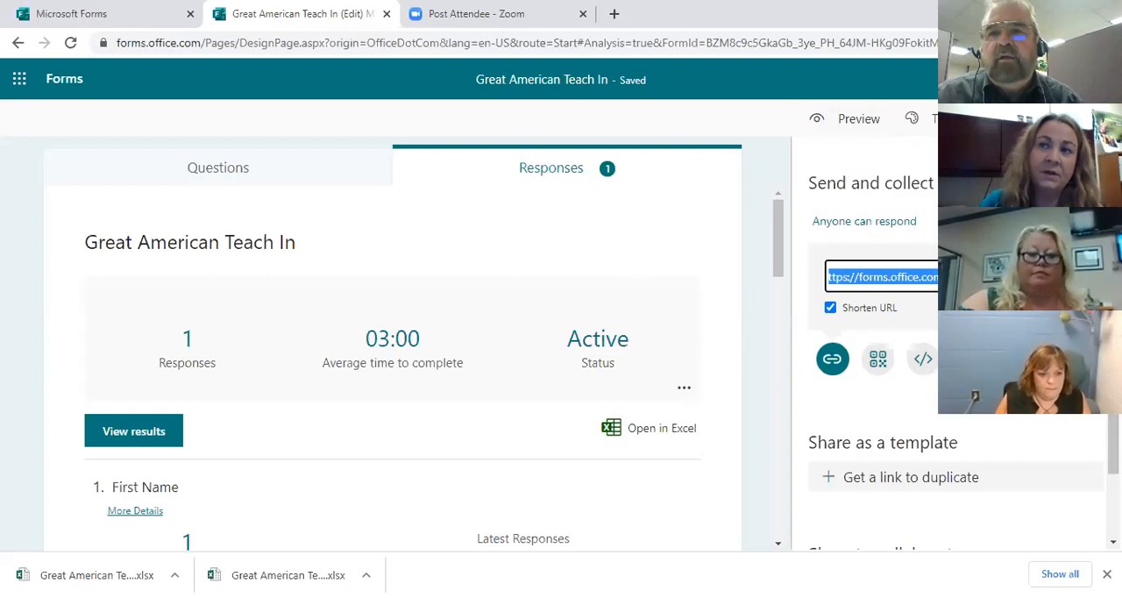
{"action": "key", "text": "Escape"}
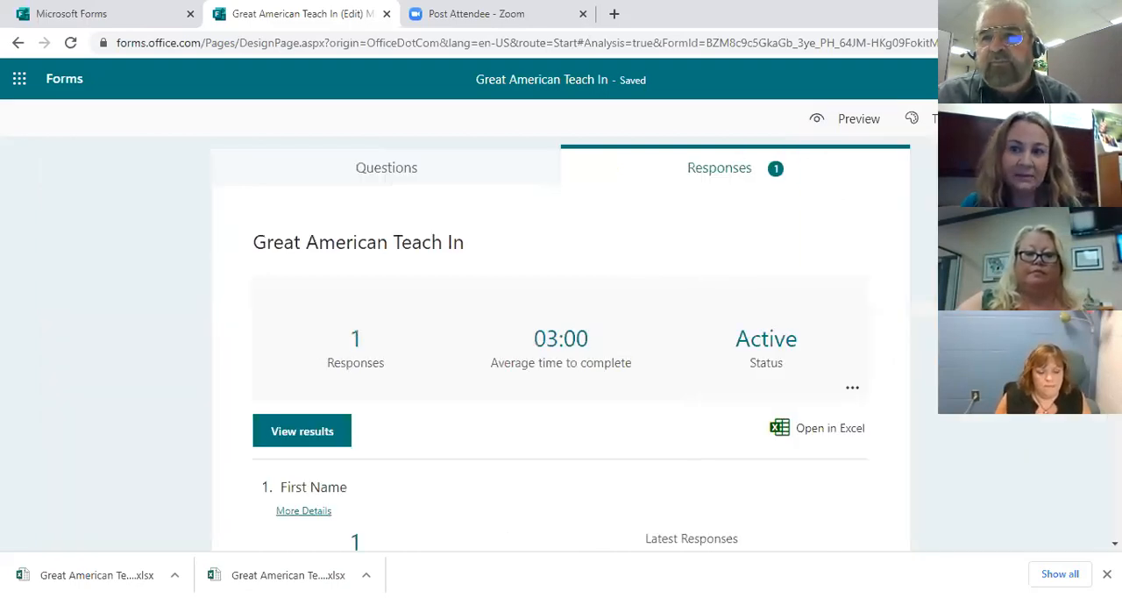
Step: Turn on Get email notification of each response in the form's settings
{"action": "left_click", "coordinate": [1035, 158]}
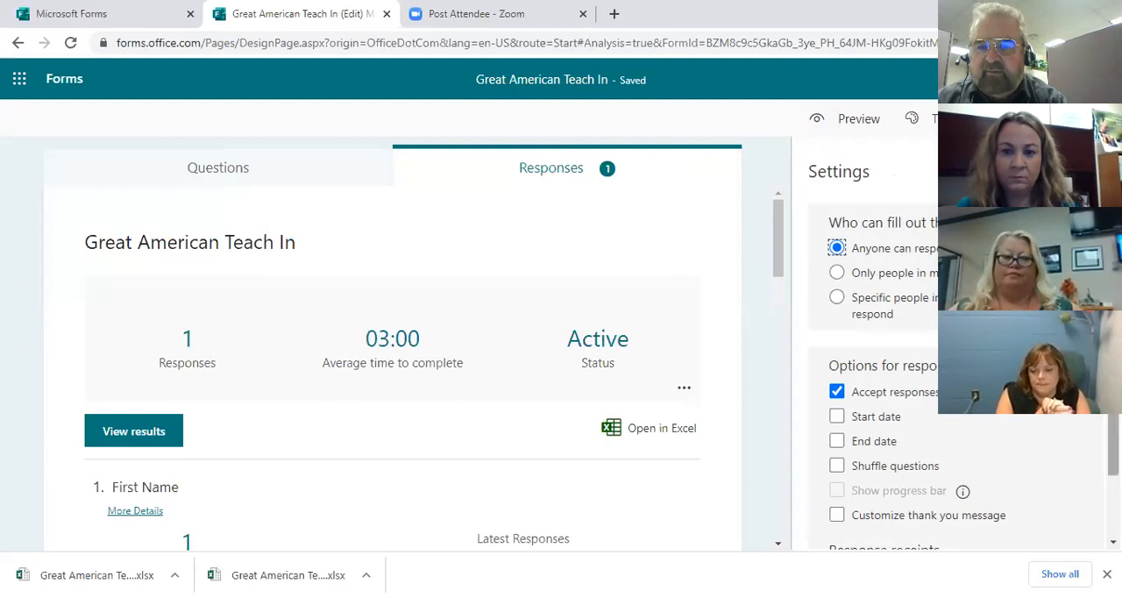
{"action": "scroll", "coordinate": [955, 350], "scroll_direction": "down", "scroll_amount": 2}
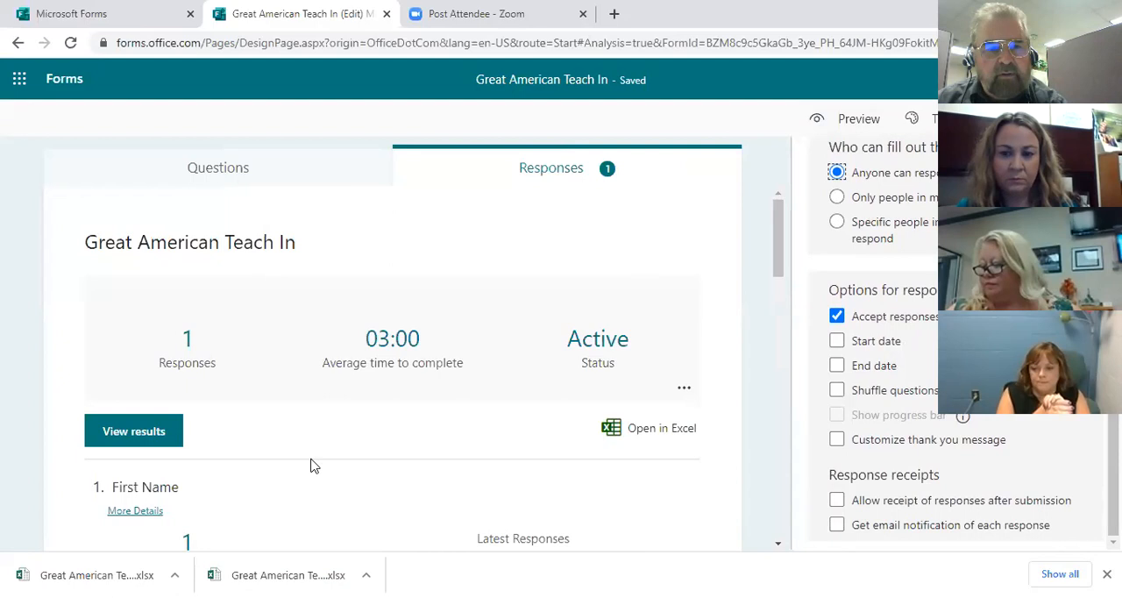
{"action": "left_click", "coordinate": [373, 455]}
{"action": "key", "text": "ctrl+a"}
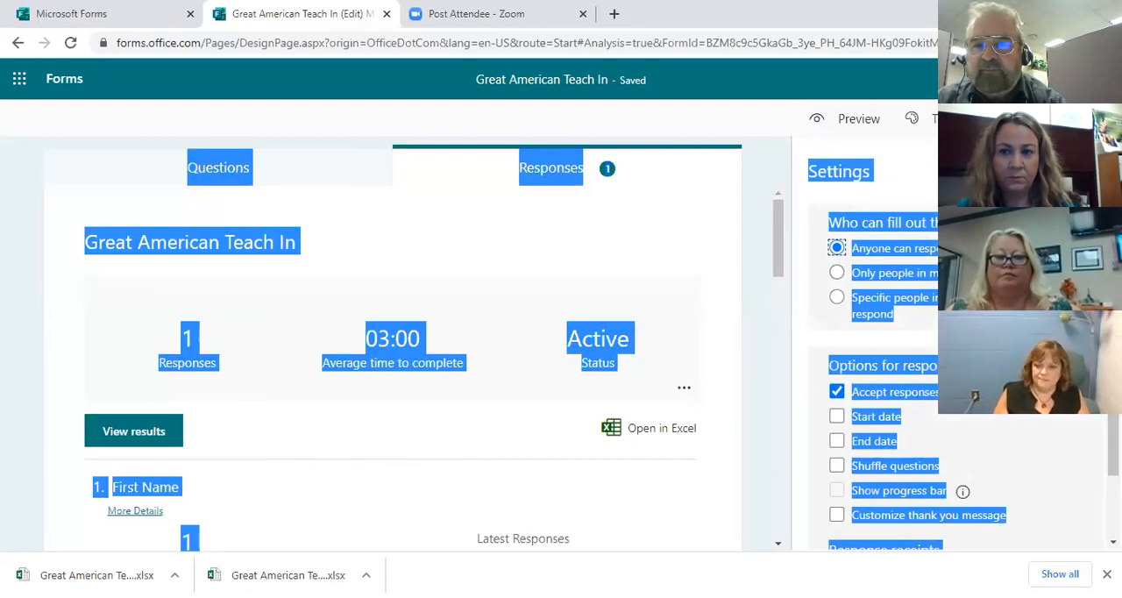
{"action": "scroll", "coordinate": [877, 342], "scroll_direction": "down", "scroll_amount": 1}
{"action": "scroll", "coordinate": [892, 456], "scroll_direction": "down", "scroll_amount": 1}
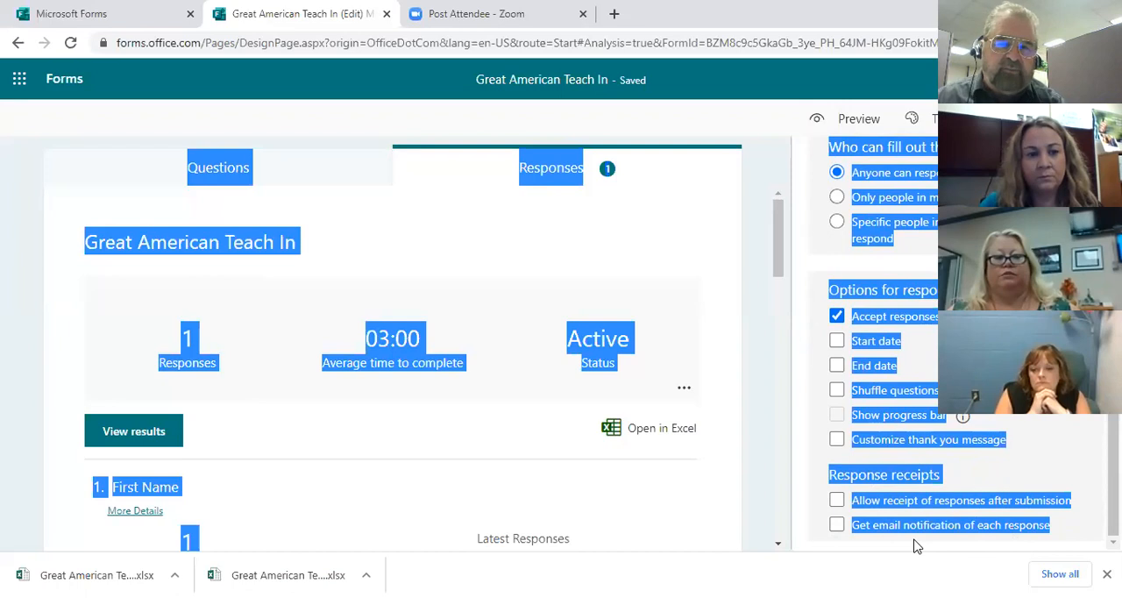
{"action": "left_click", "coordinate": [837, 524]}
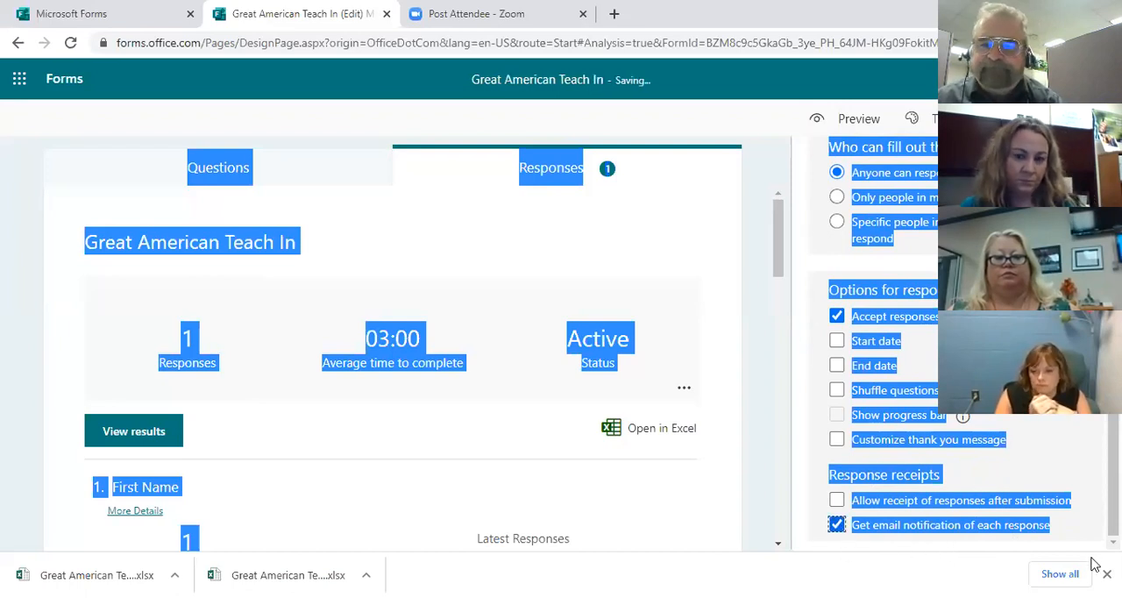
{"action": "scroll", "coordinate": [876, 351], "scroll_direction": "up", "scroll_amount": 1}
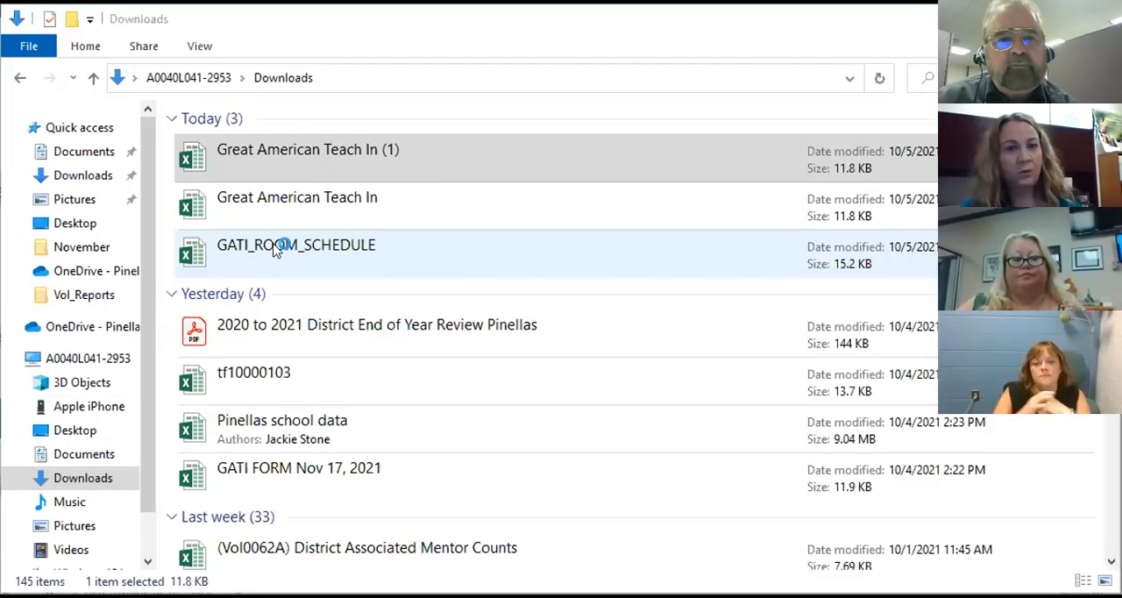
Step: Open the GATI_ROOM_SCHEDULE workbook from Downloads in Excel and enter the speaker's title and surname for the 8:00 AM slot
{"action": "double_click", "coordinate": [275, 252]}
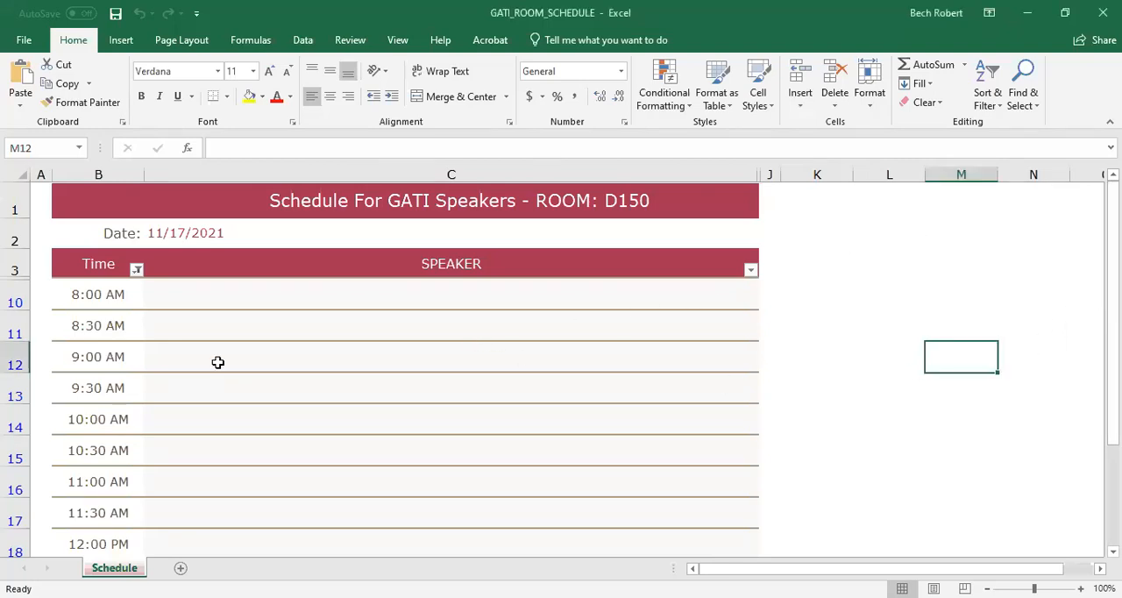
{"action": "left_click", "coordinate": [362, 295]}
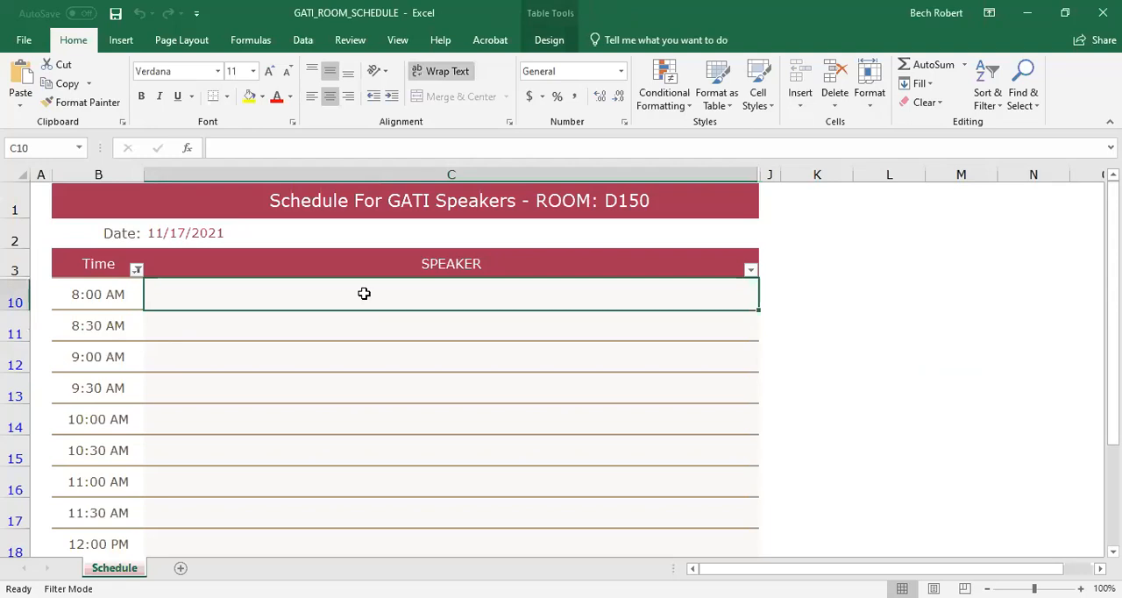
{"action": "type", "text": "Mr."}
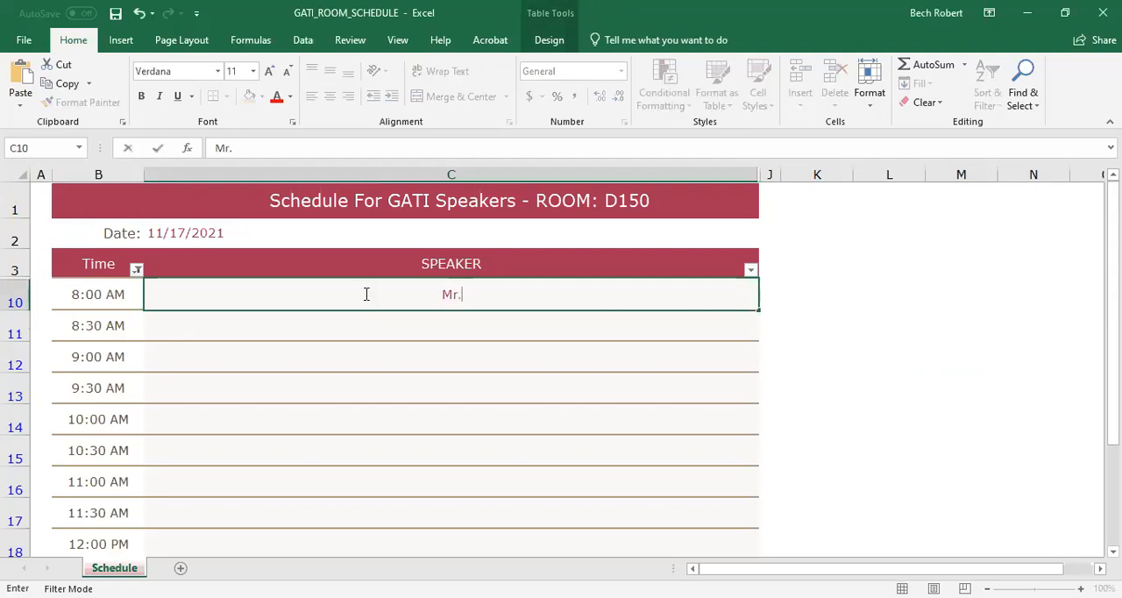
{"action": "type", "text": " Bech"}
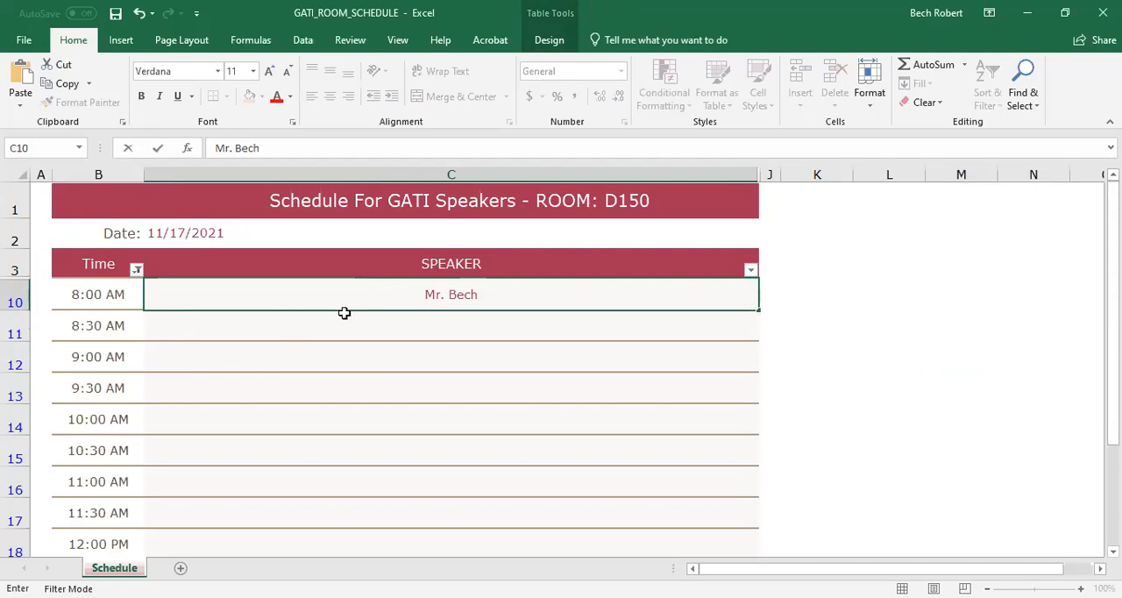
Step: Enter the same speaker's title and surname in the 8:30 AM and 9:00 AM slots of the room D150 schedule
{"action": "left_click", "coordinate": [458, 336]}
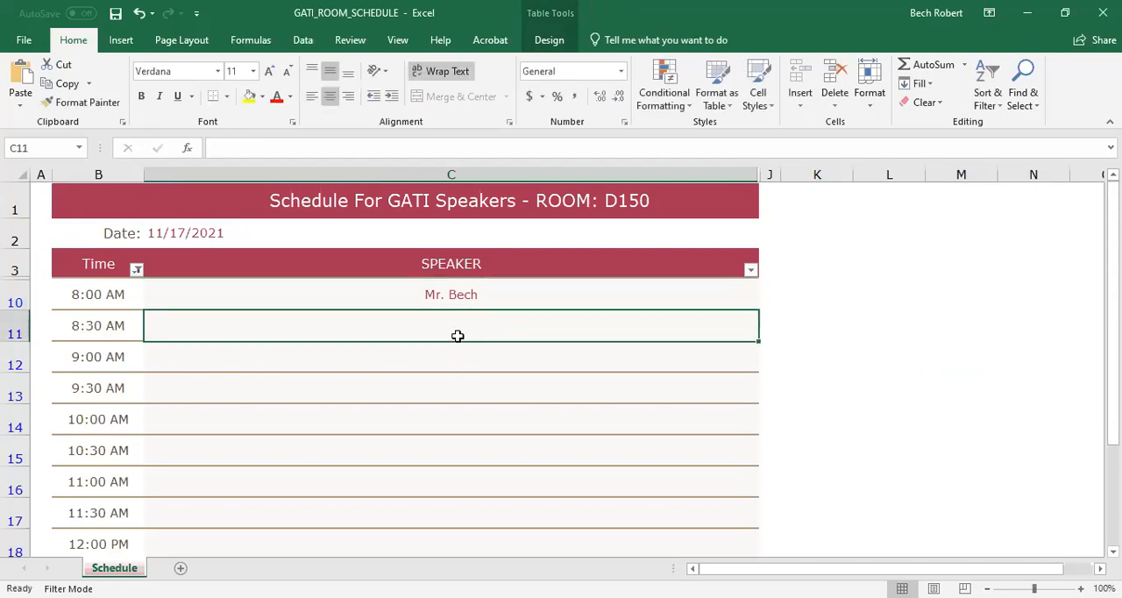
{"action": "type", "text": "N"}
{"action": "key", "text": "BackSpace"}
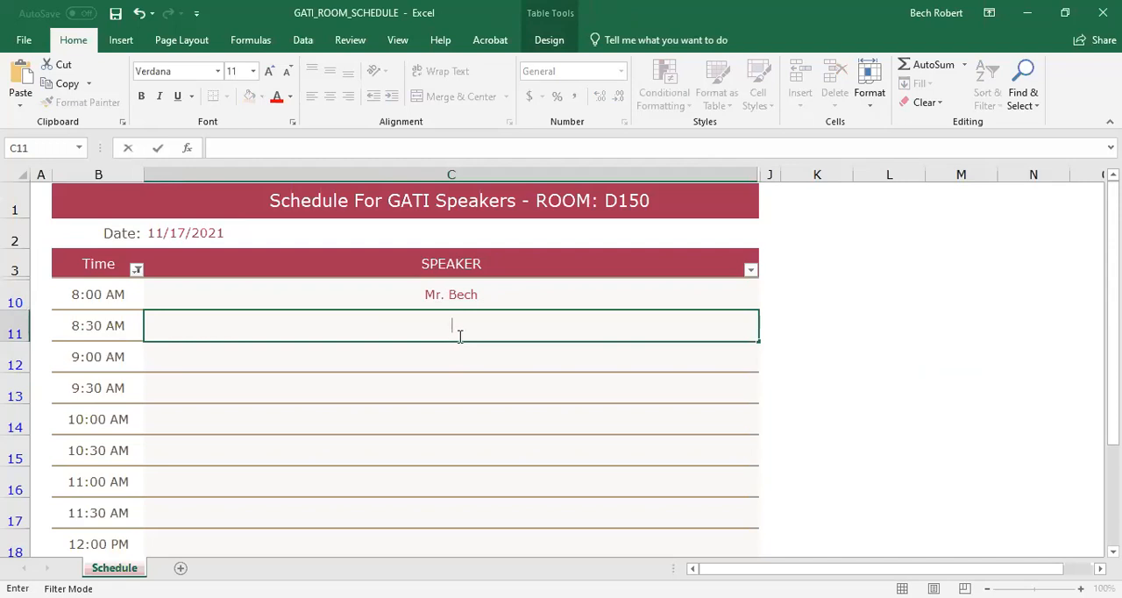
{"action": "type", "text": "Mr. Bech"}
{"action": "left_click", "coordinate": [453, 352]}
{"action": "type", "text": "Me."}
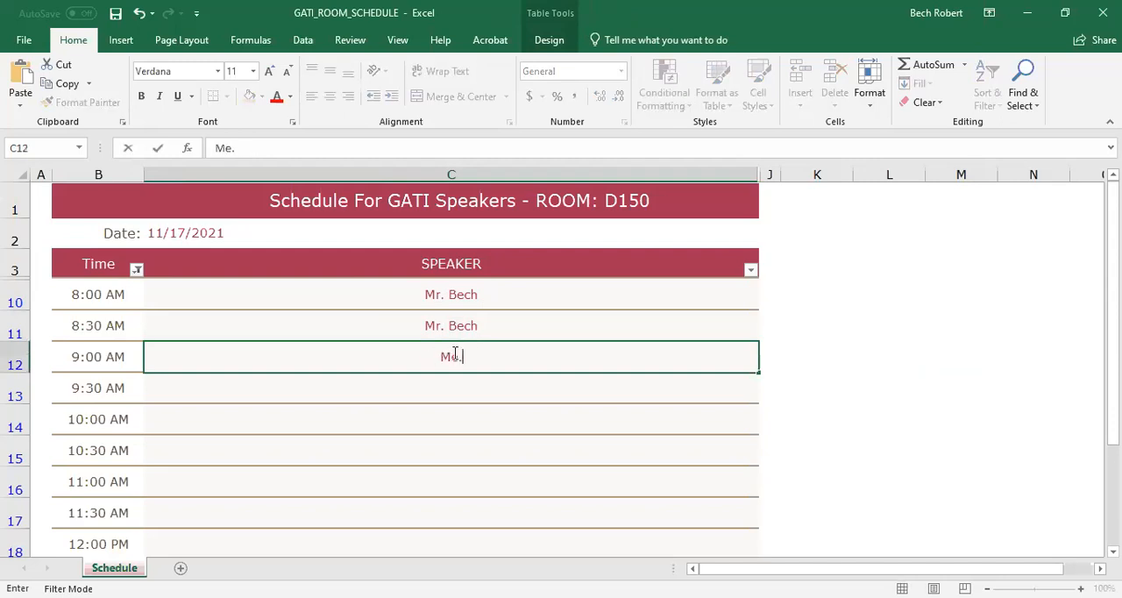
{"action": "type", "text": "Bech"}
{"action": "left_click", "coordinate": [1000, 450]}
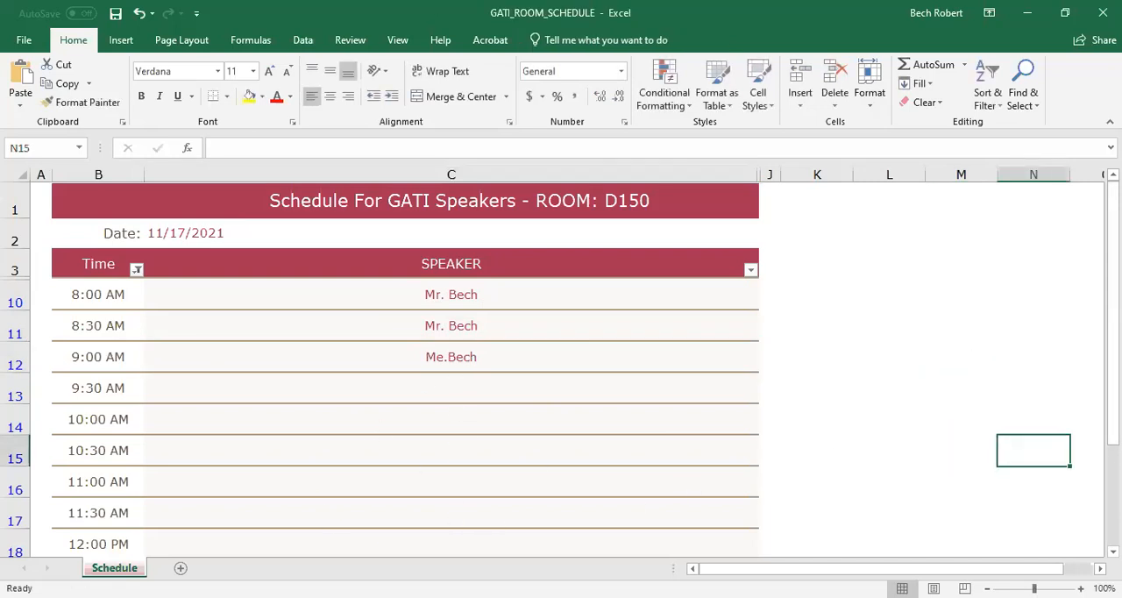
{"action": "left_click_drag", "start_coordinate": [1113, 237], "coordinate": [1114, 211]}
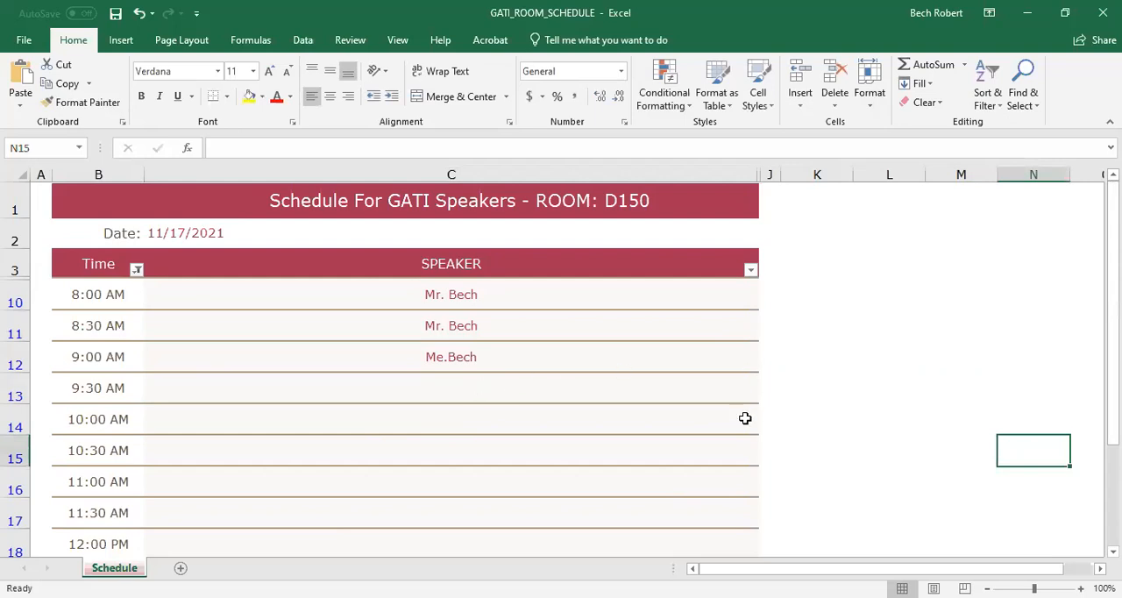